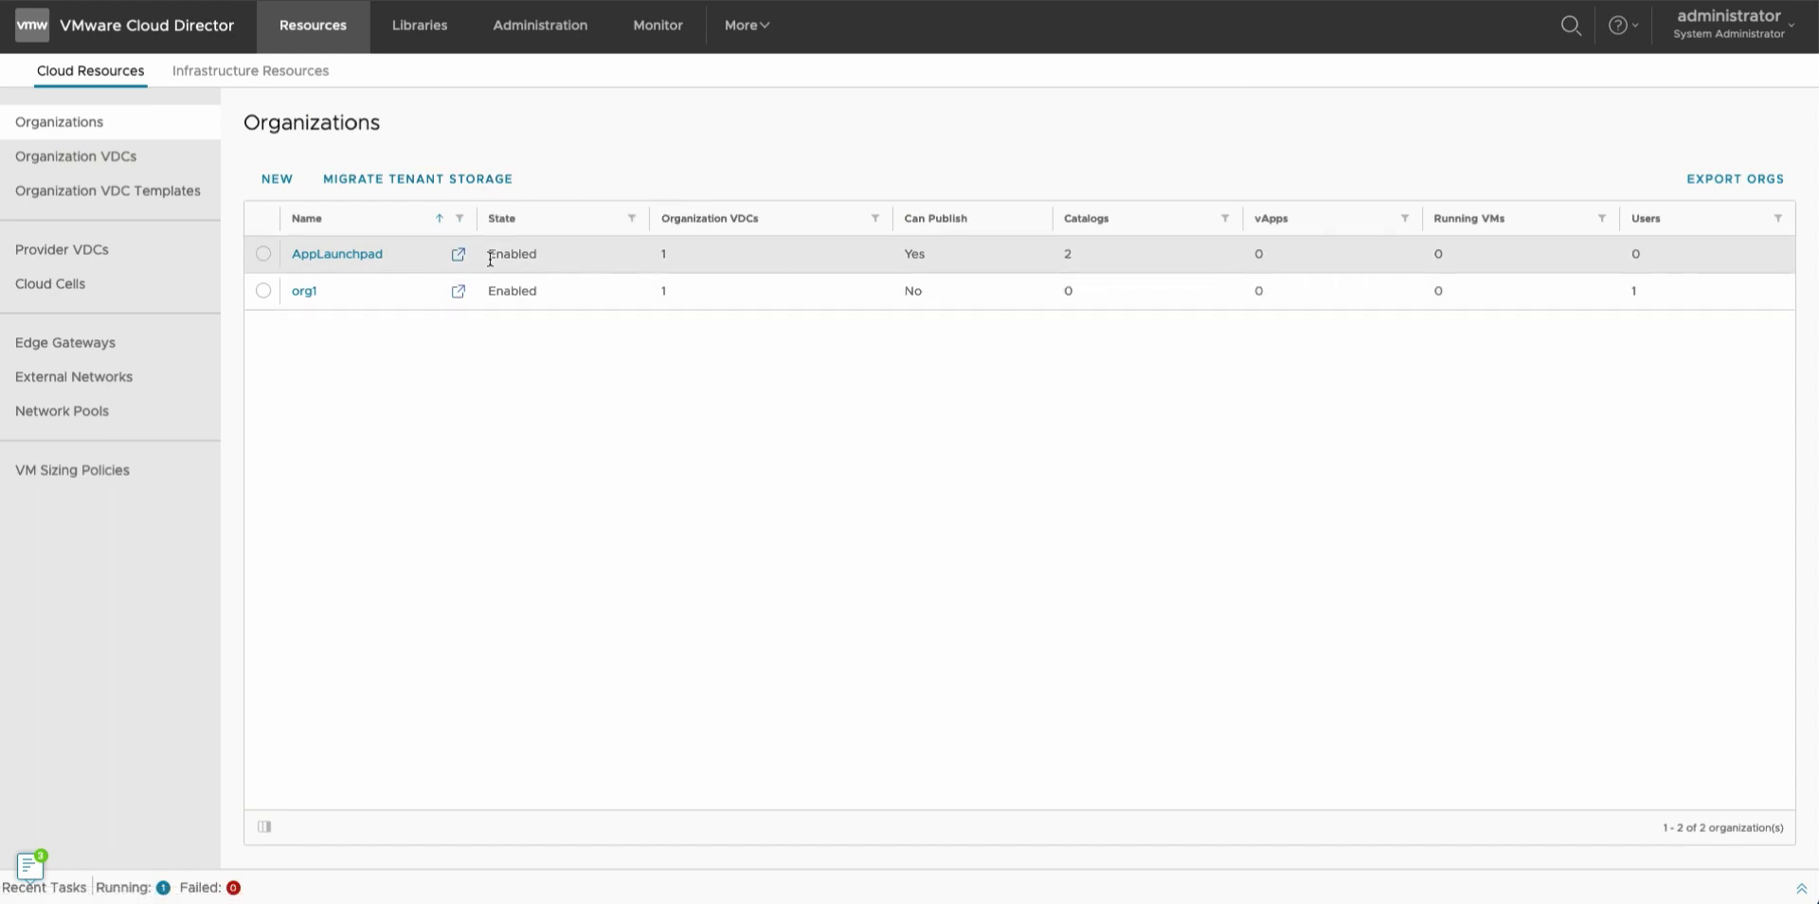
Go to App Launchpad and check the VM versus container breakdown of its 4 available apps.
{"action": "left_click", "coordinate": [747, 25]}
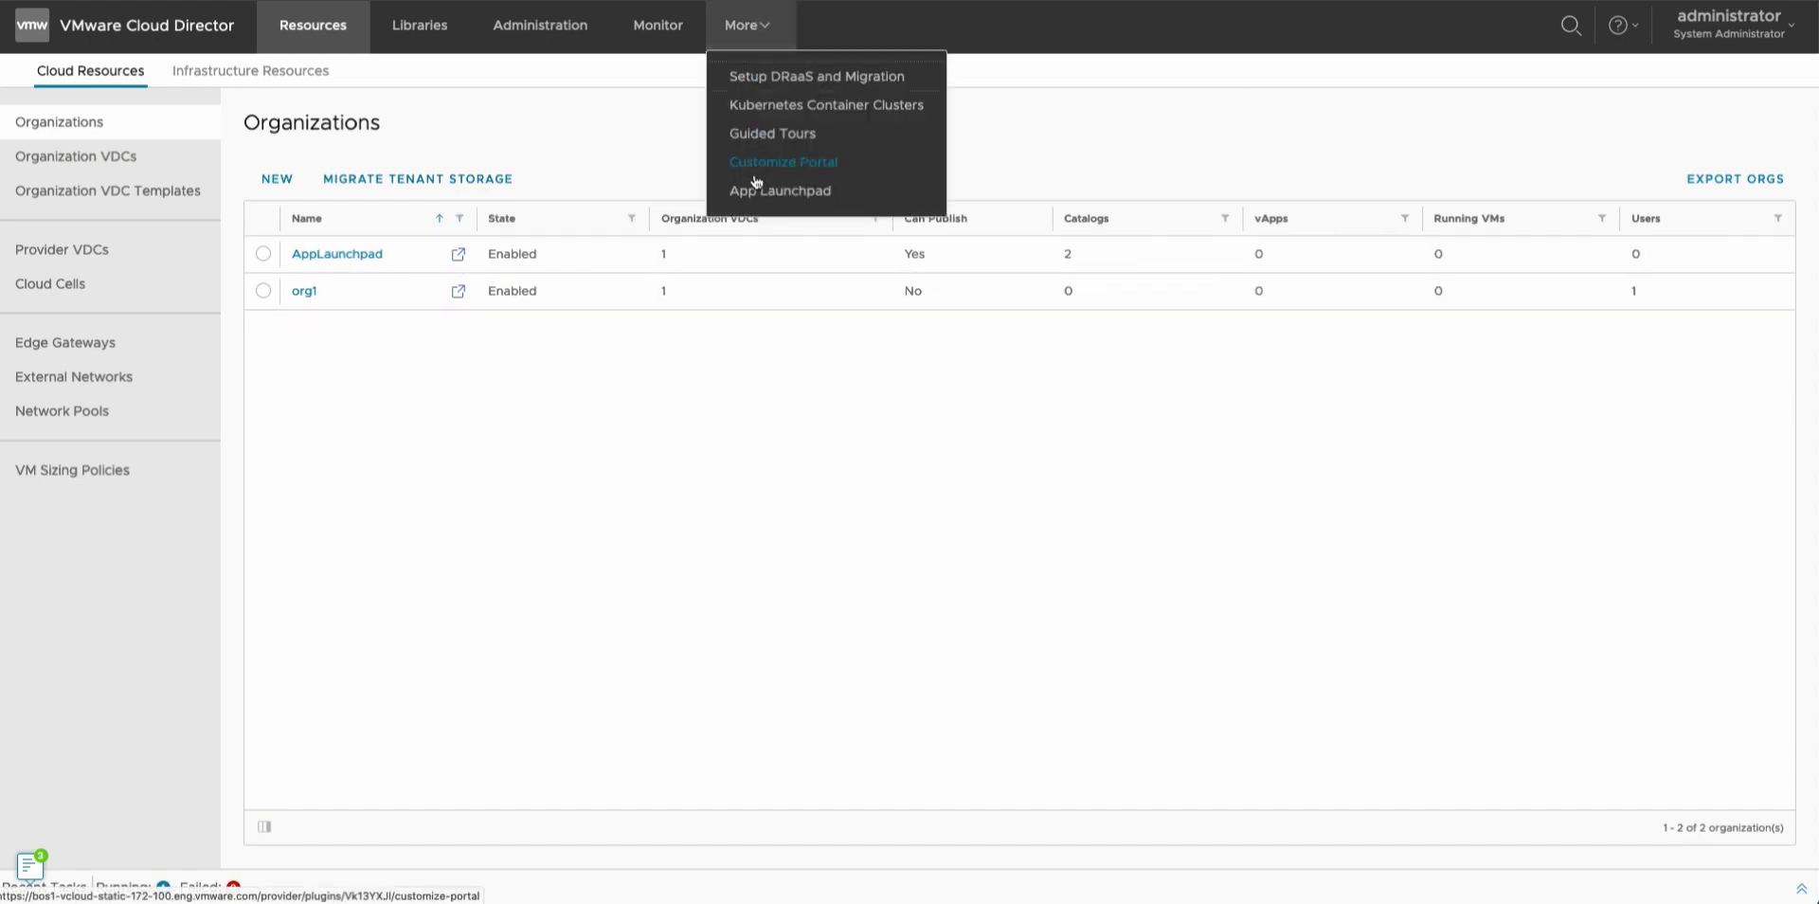
{"action": "left_click", "coordinate": [751, 194]}
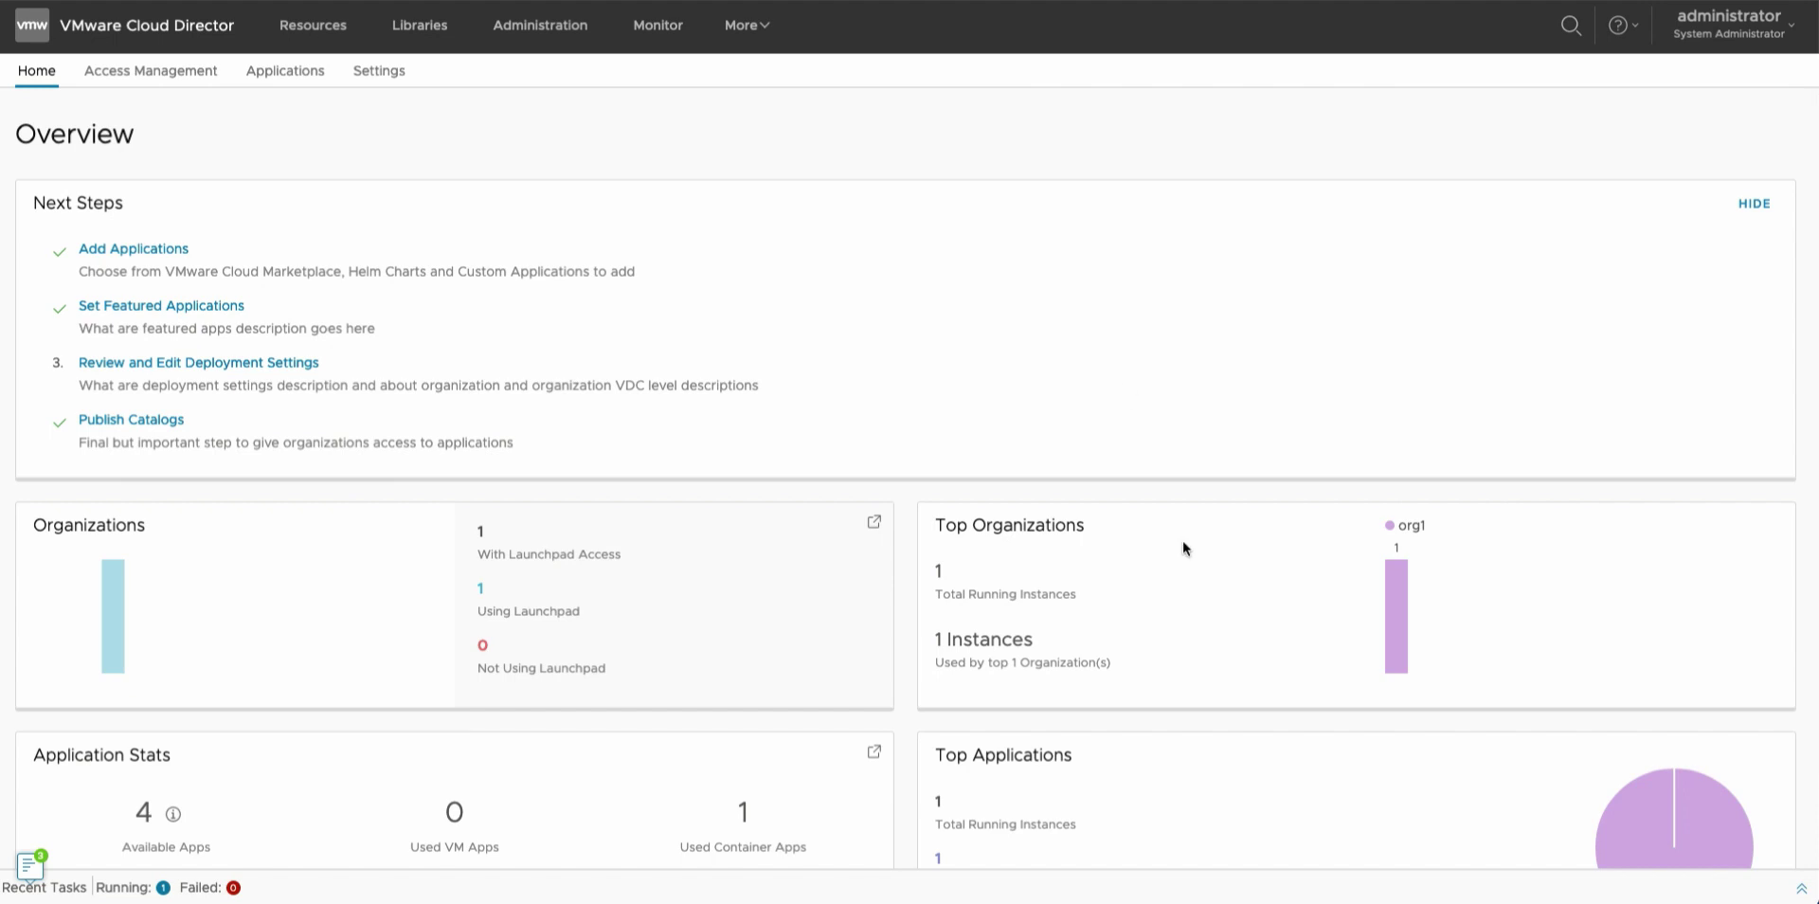
{"action": "scroll", "coordinate": [1222, 701], "scroll_direction": "down", "scroll_amount": 1}
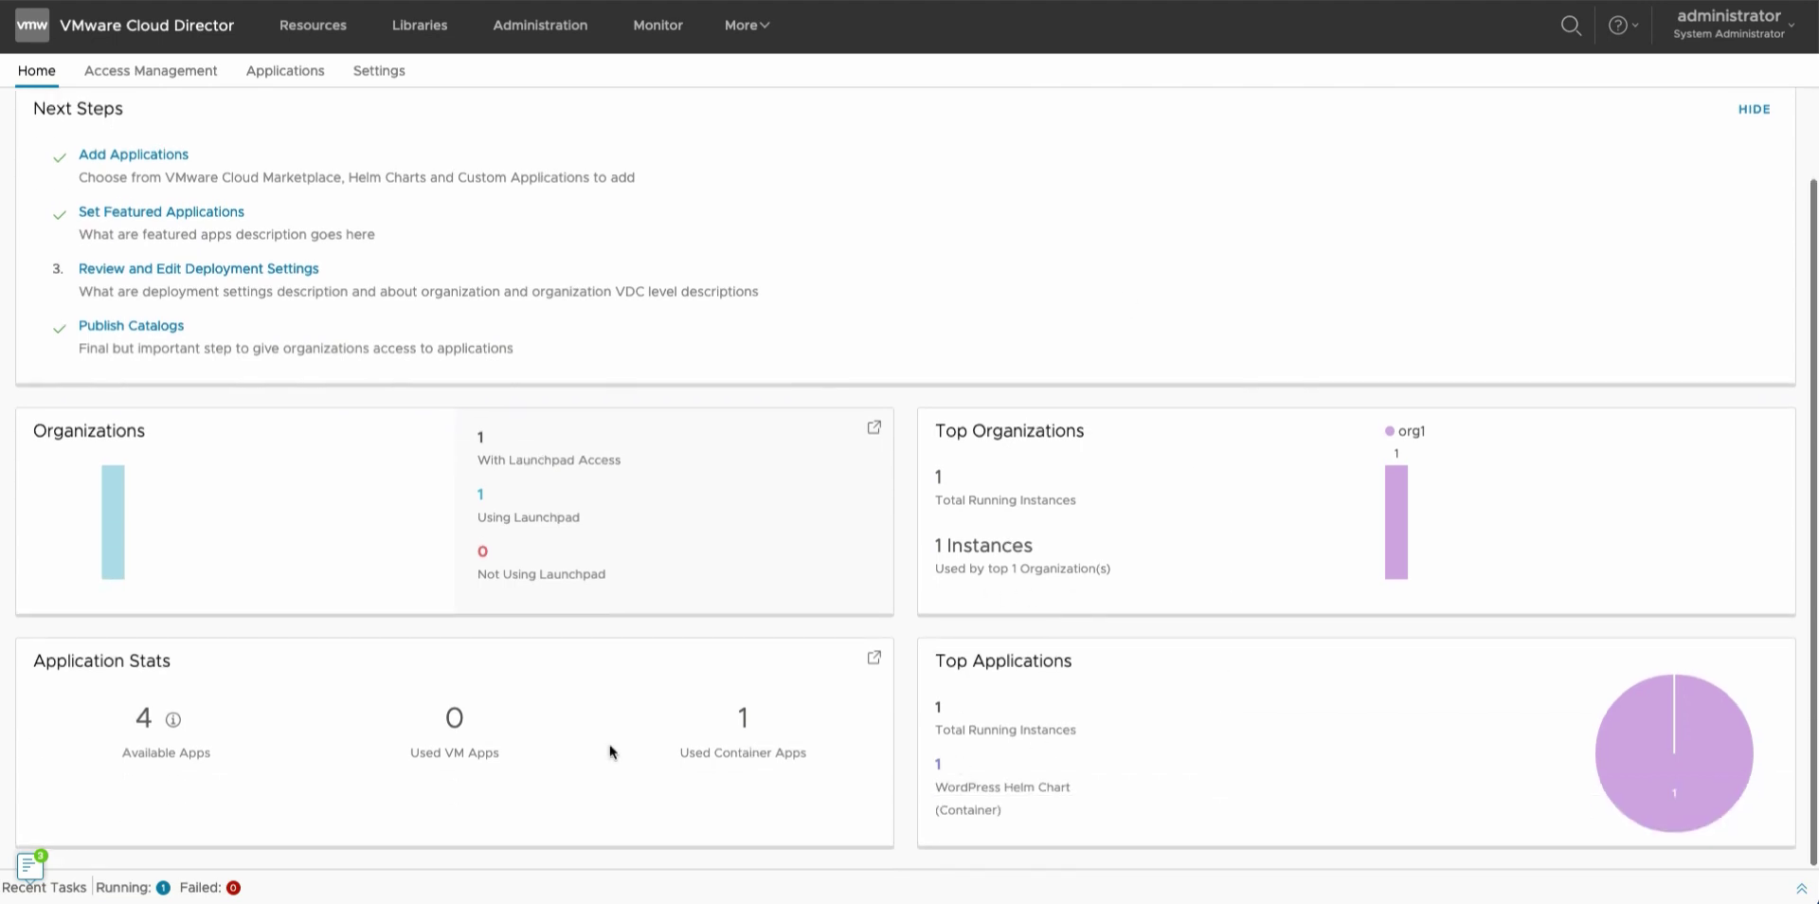
{"action": "left_click", "coordinate": [173, 720]}
{"action": "left_click", "coordinate": [163, 792]}
{"action": "scroll", "coordinate": [218, 156], "scroll_direction": "up", "scroll_amount": 1}
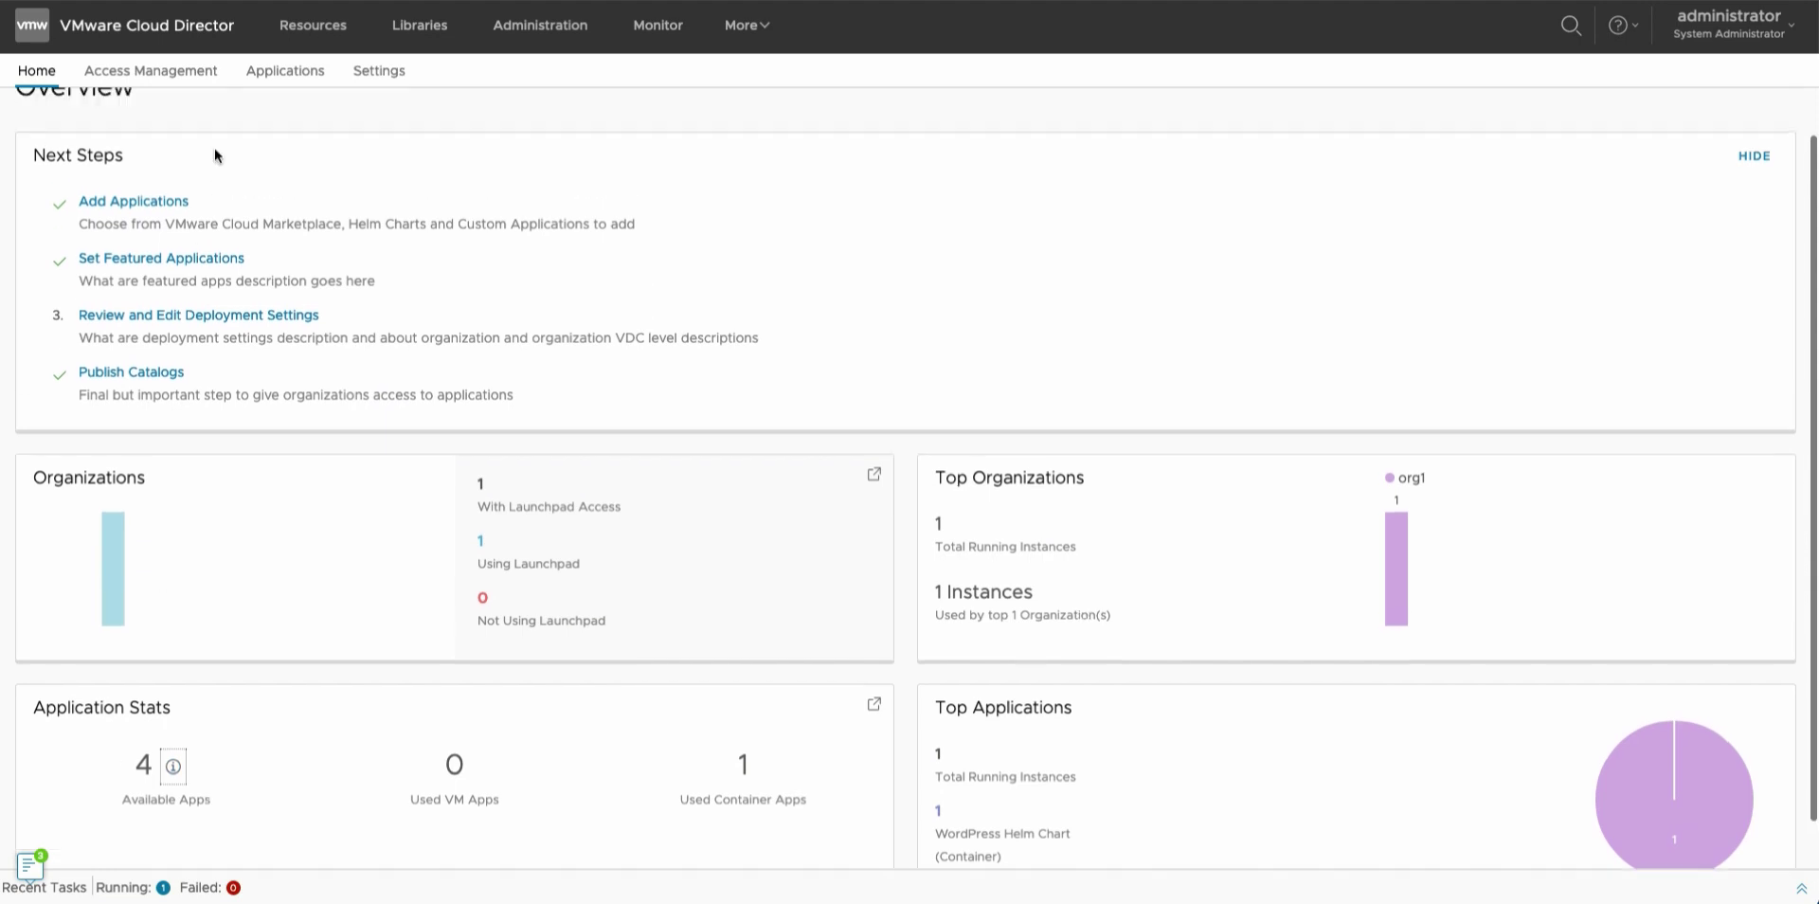
Review organization access in Access Management, then the launchpad Applications list.
{"action": "left_click", "coordinate": [179, 72]}
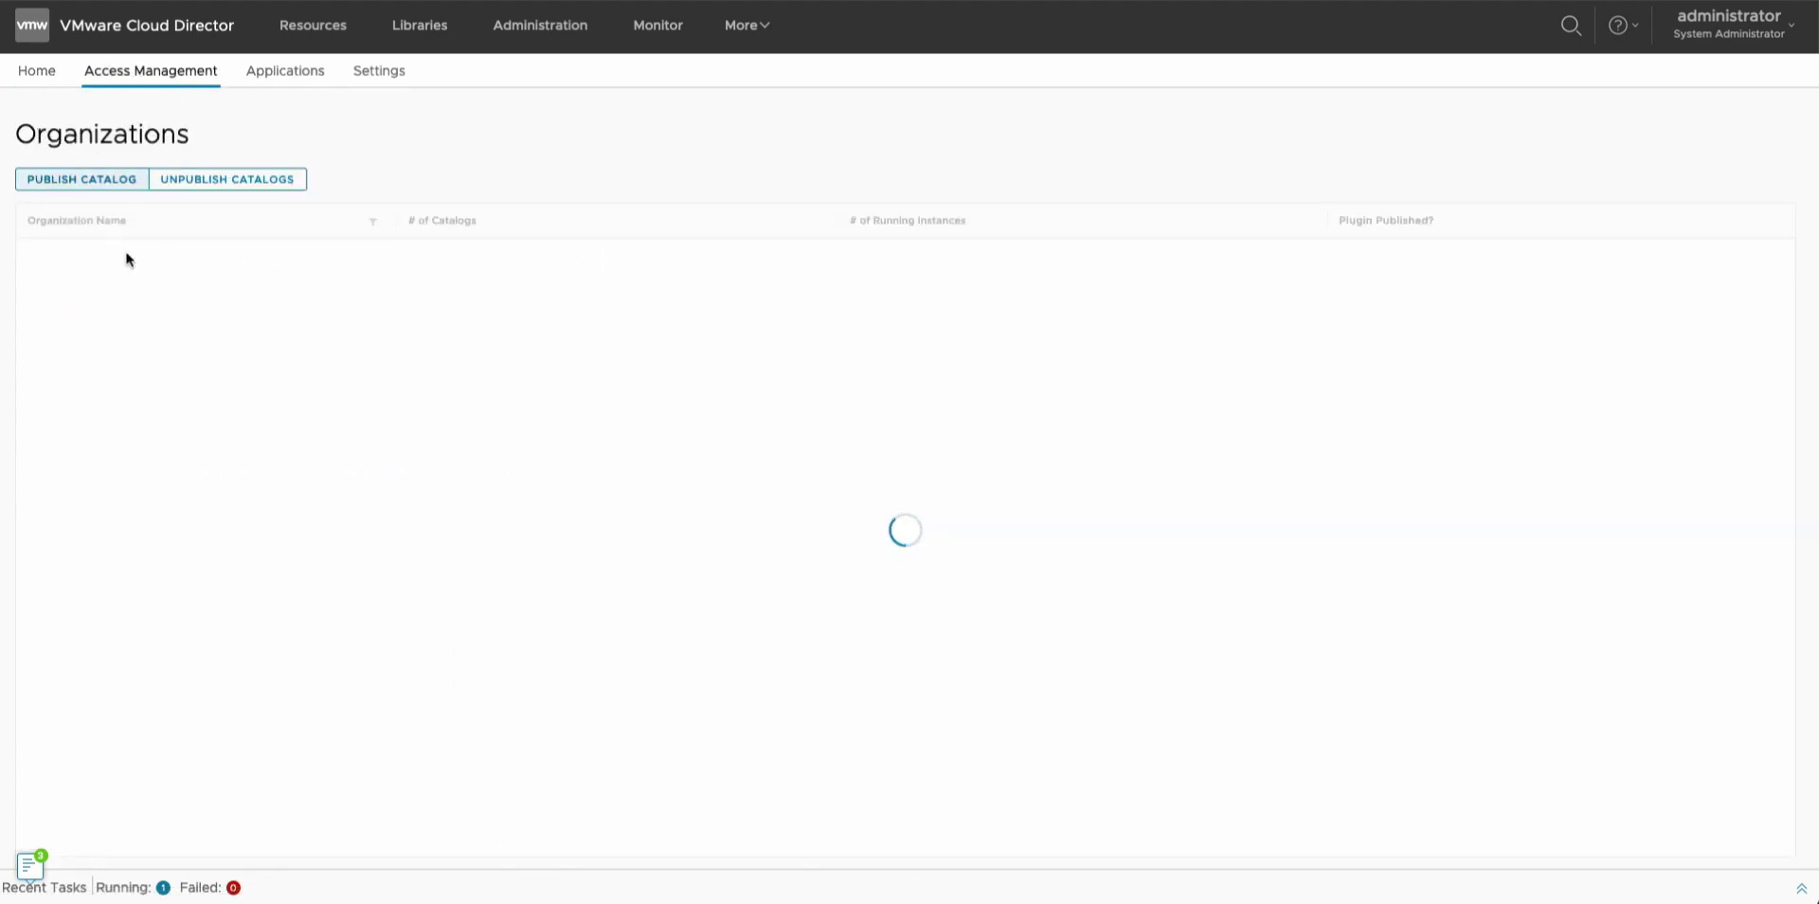
{"action": "left_click", "coordinate": [280, 82]}
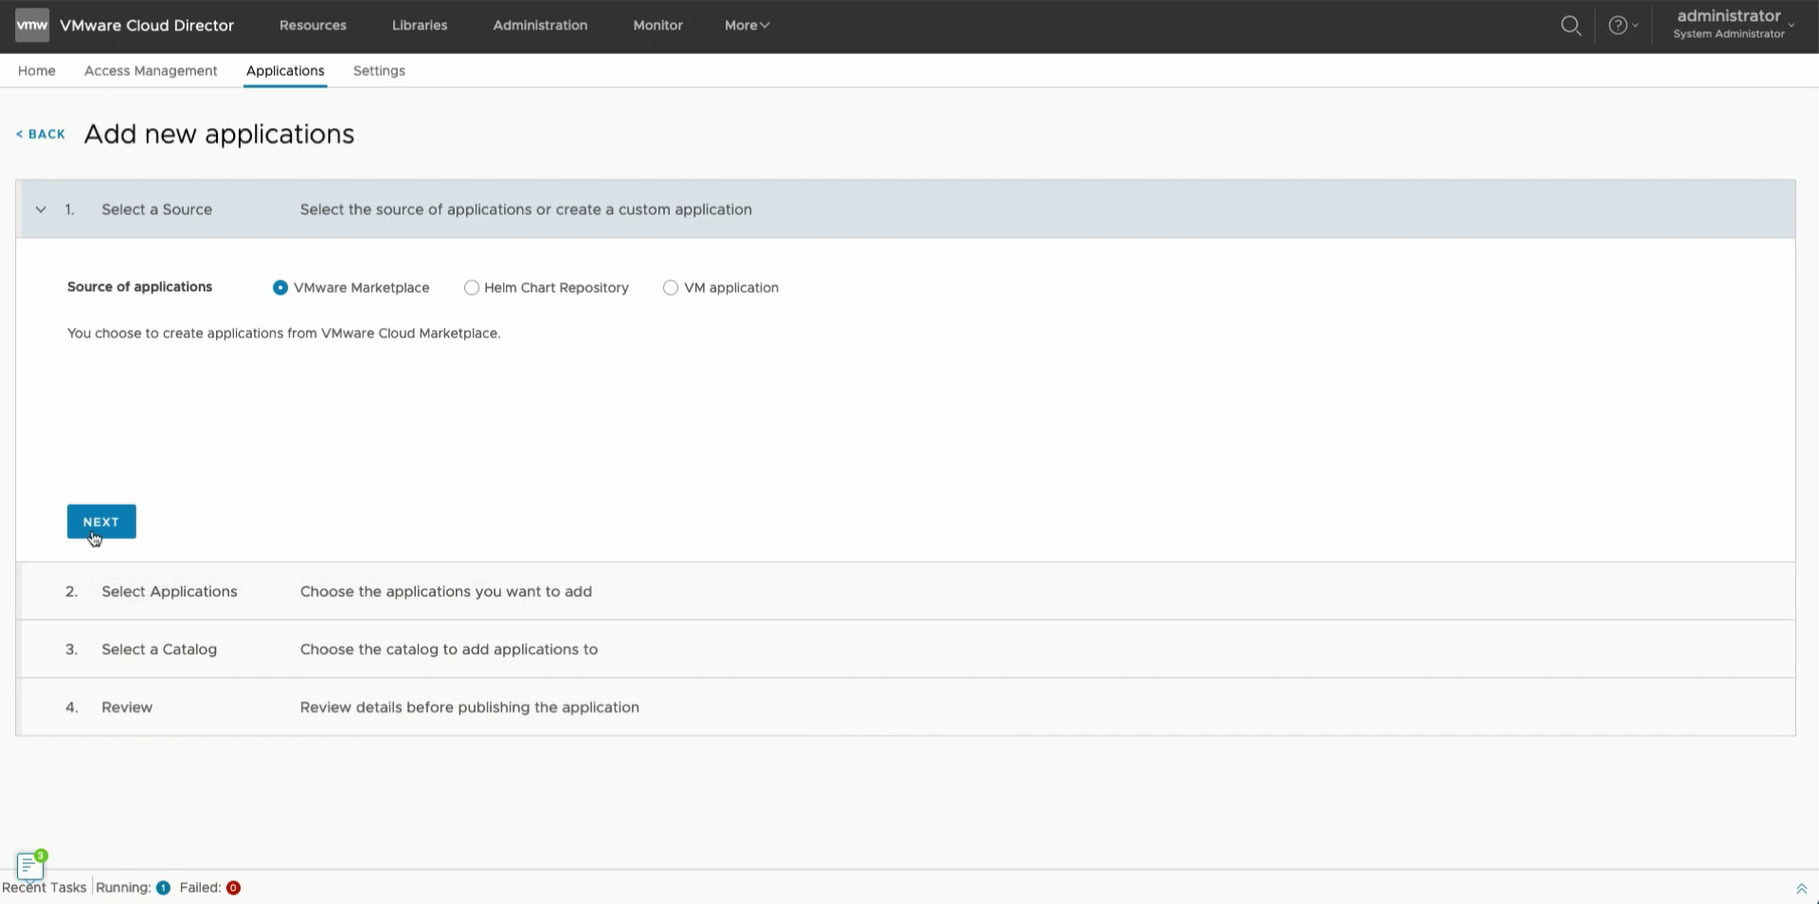
Check the Marketplace Connection settings, showing the saved API token expiring 5/20/21.
{"action": "left_click", "coordinate": [379, 72]}
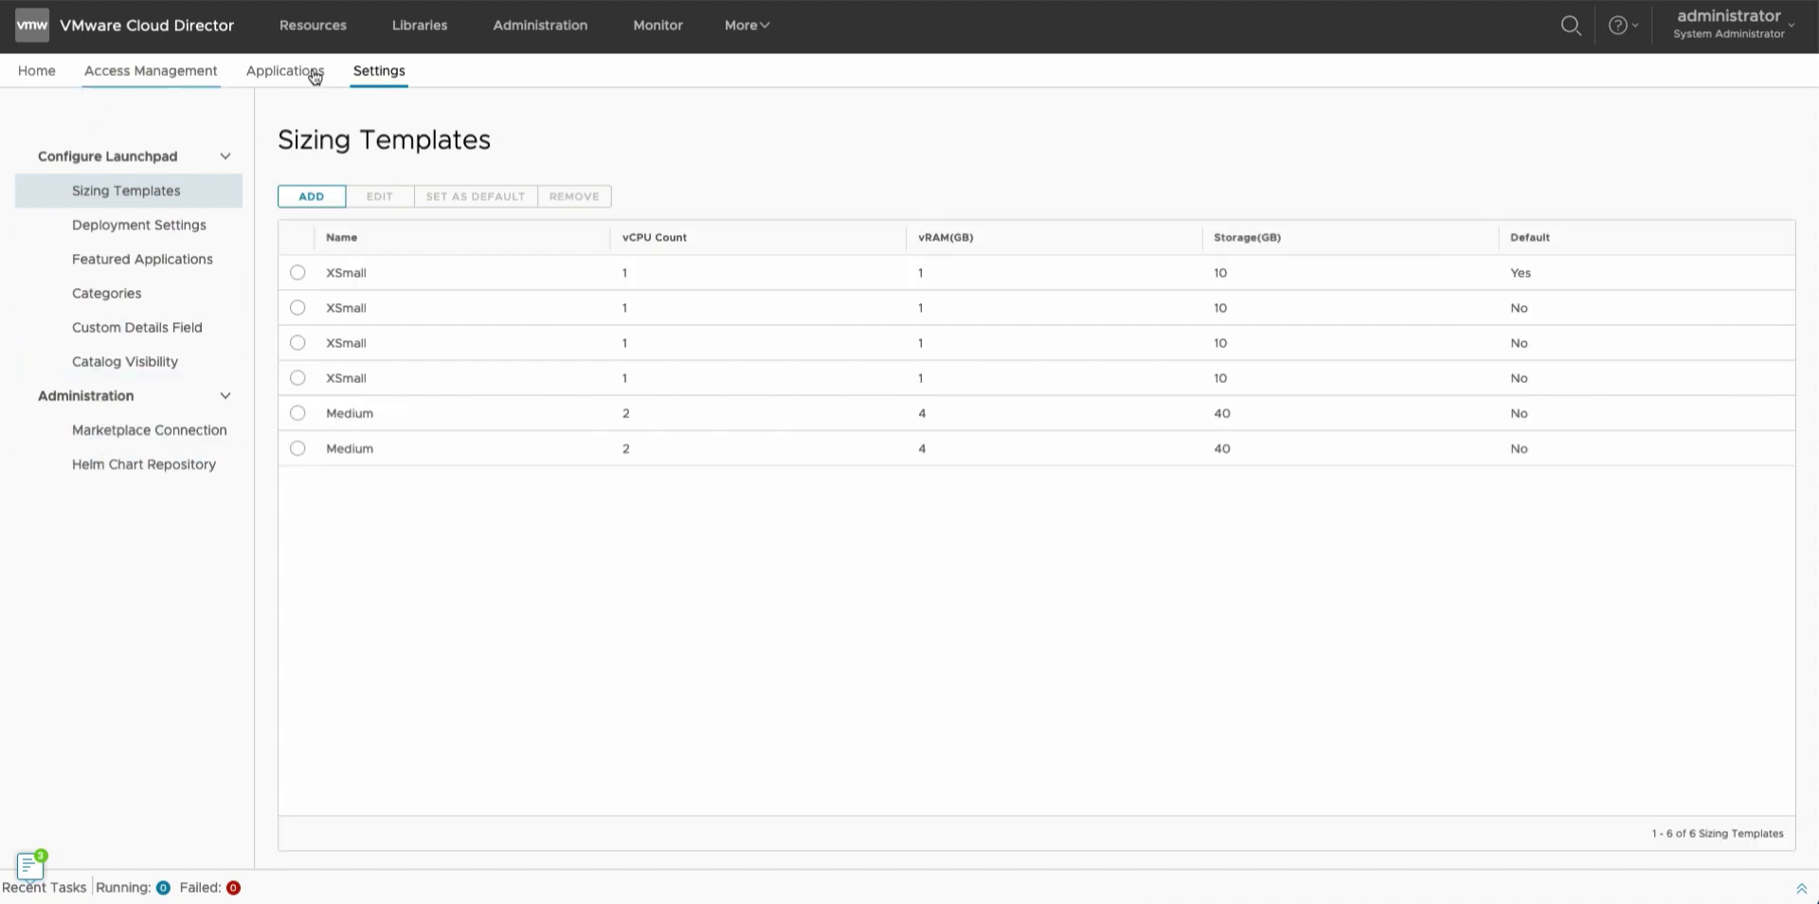
{"action": "left_click", "coordinate": [144, 441]}
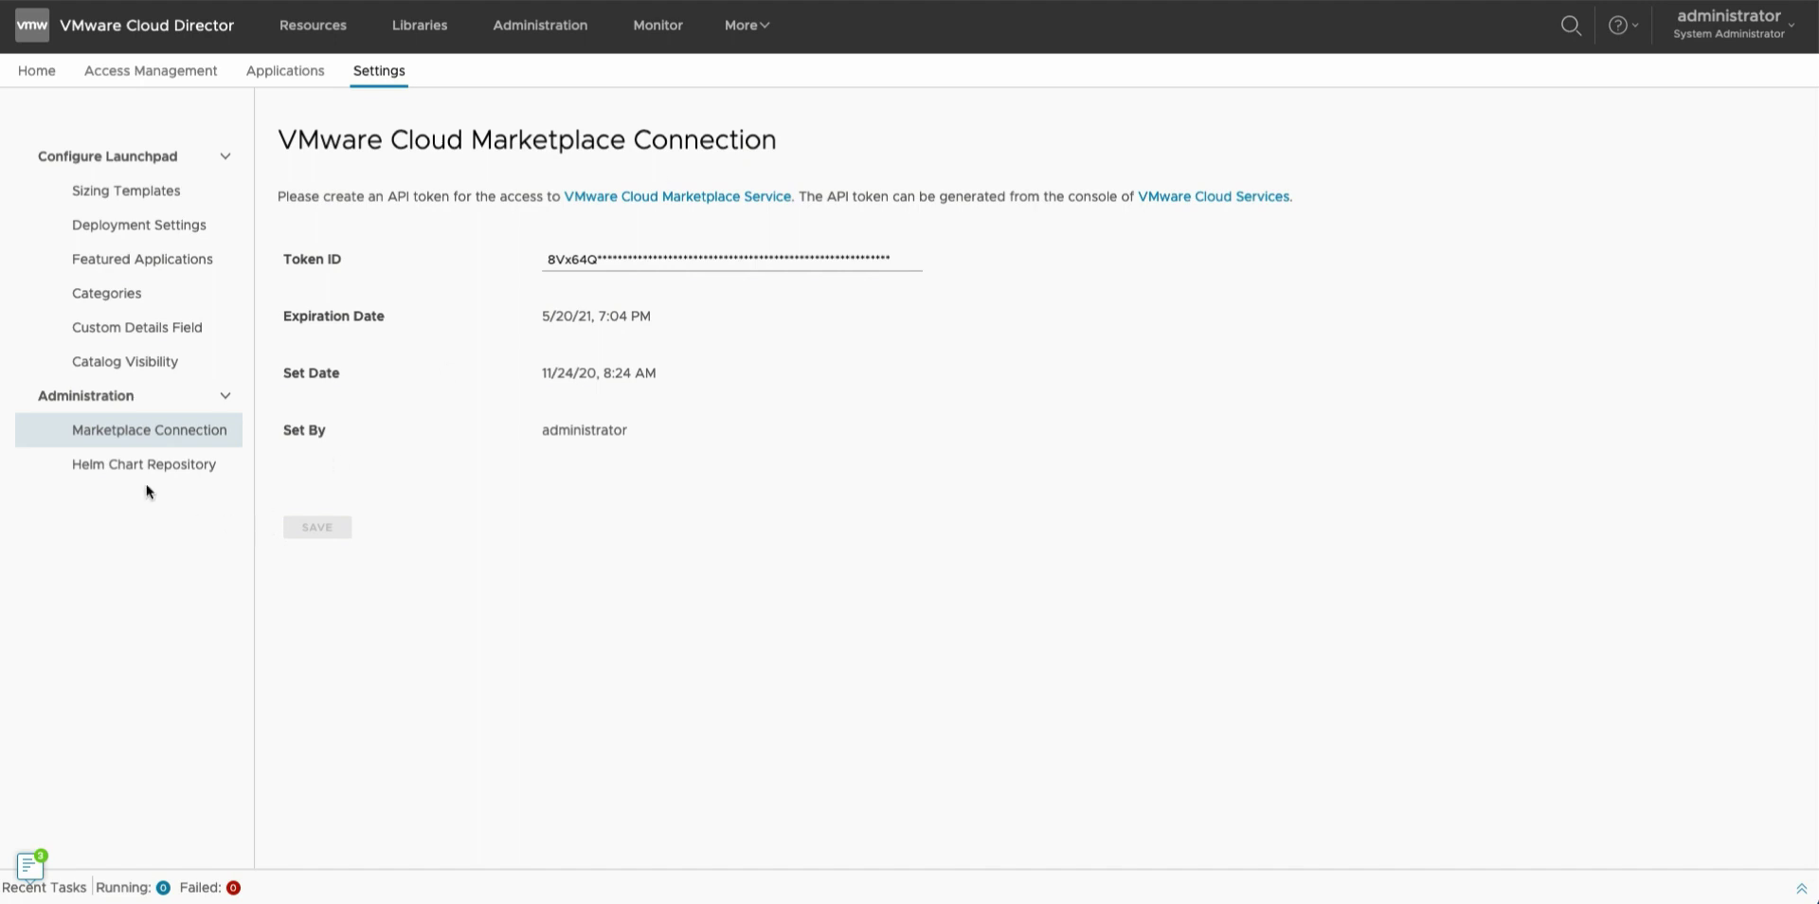
Start adding applications from VMware Marketplace and browse the 129 VM appliances.
{"action": "left_click", "coordinate": [284, 71]}
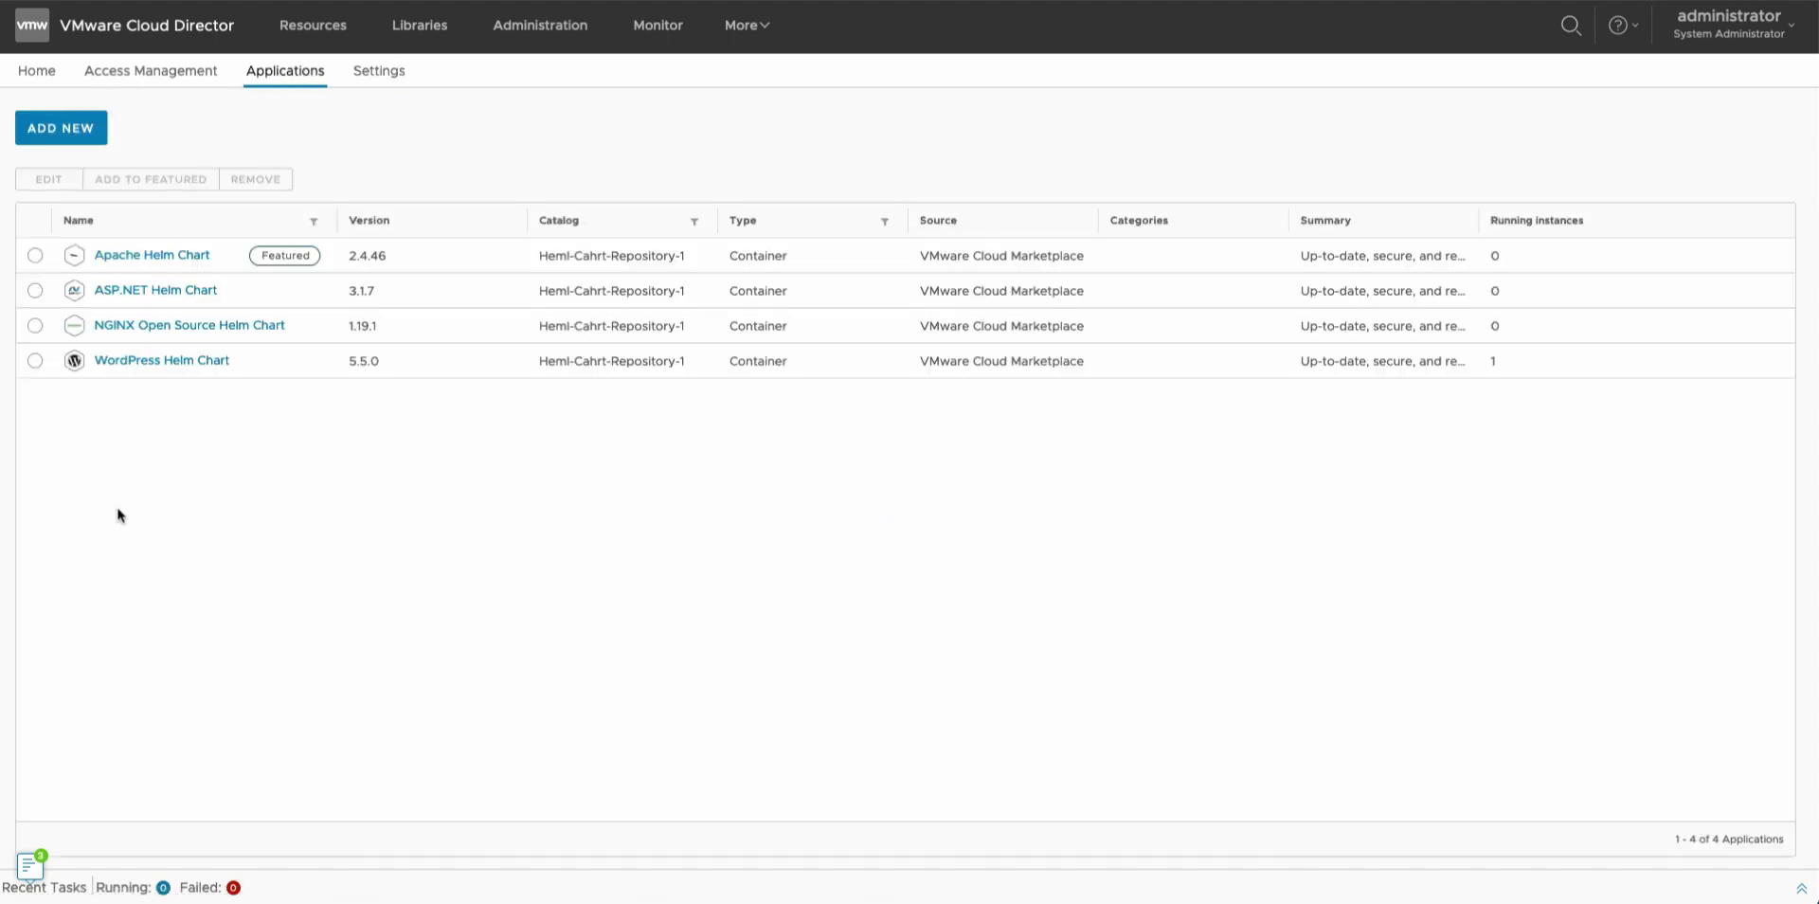
{"action": "left_click", "coordinate": [55, 144]}
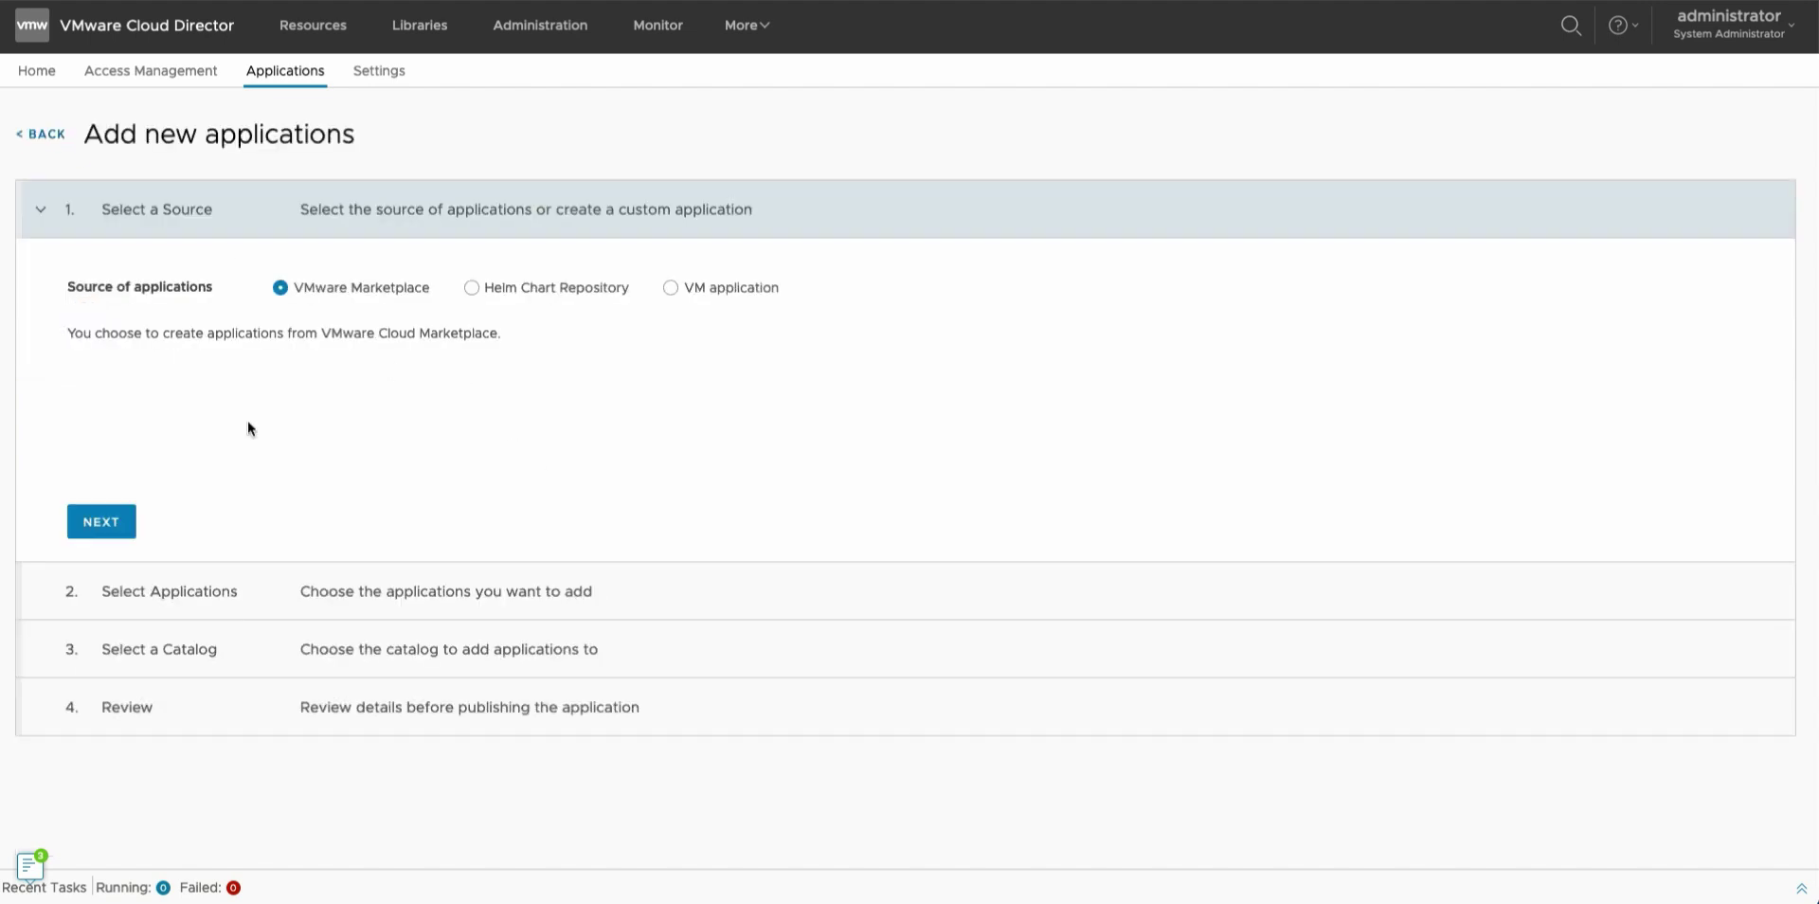
{"action": "left_click", "coordinate": [98, 522]}
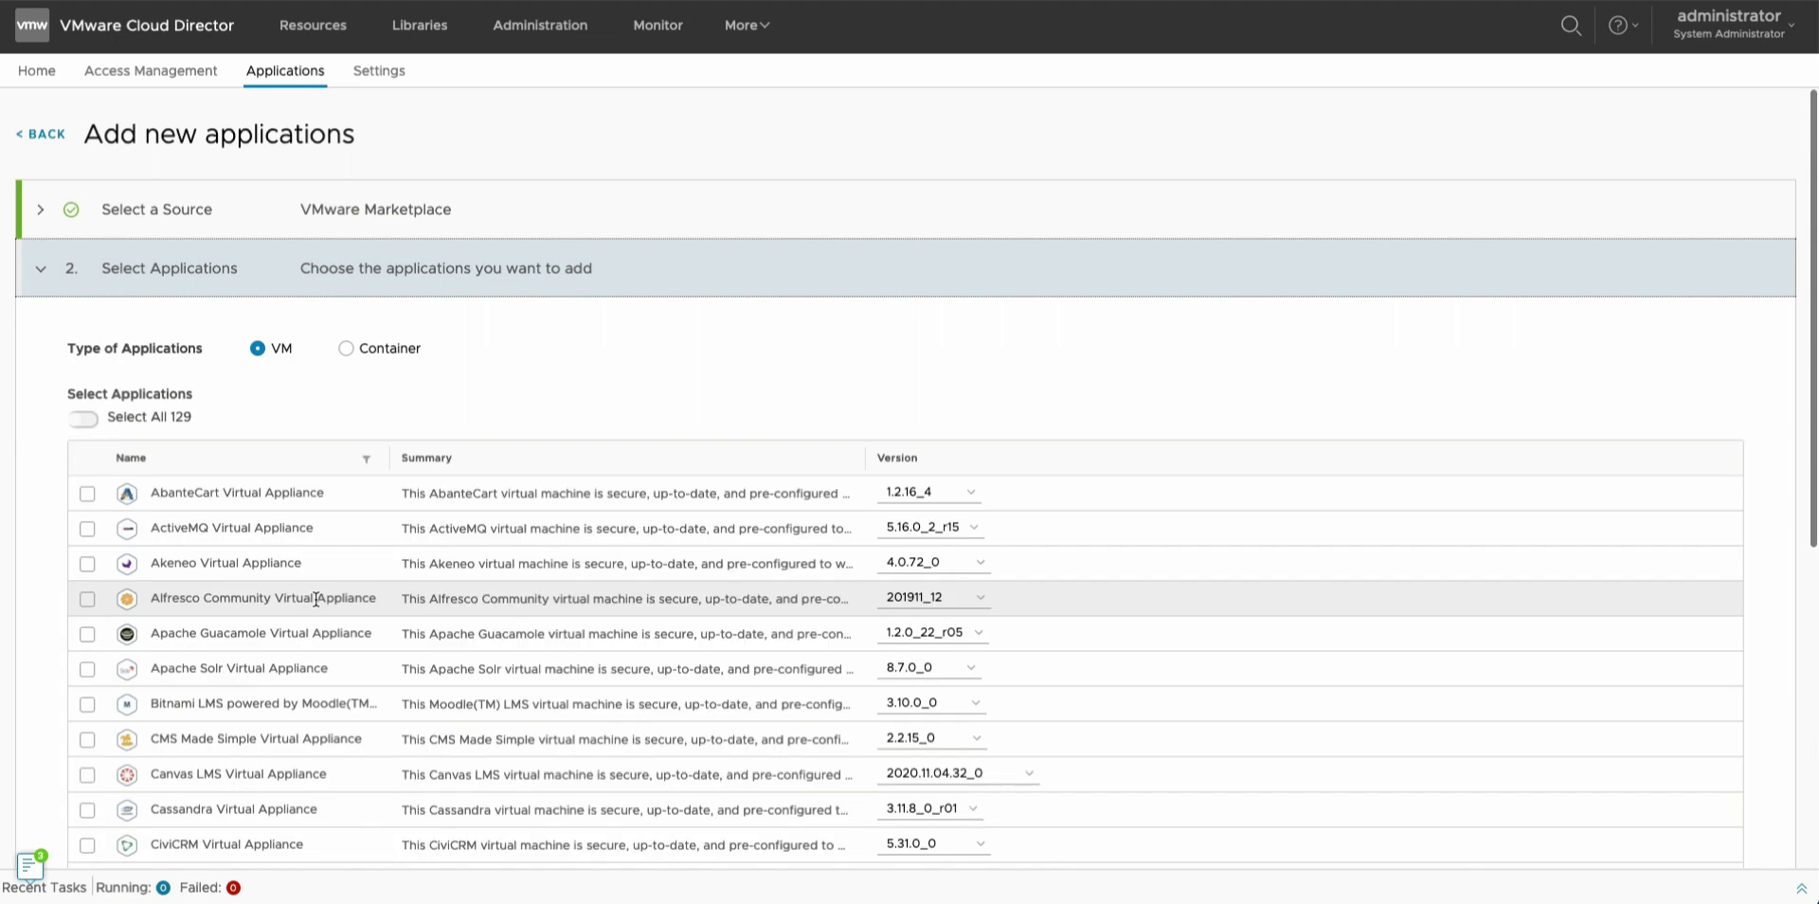
{"action": "scroll", "coordinate": [315, 599], "scroll_direction": "down", "scroll_amount": 3}
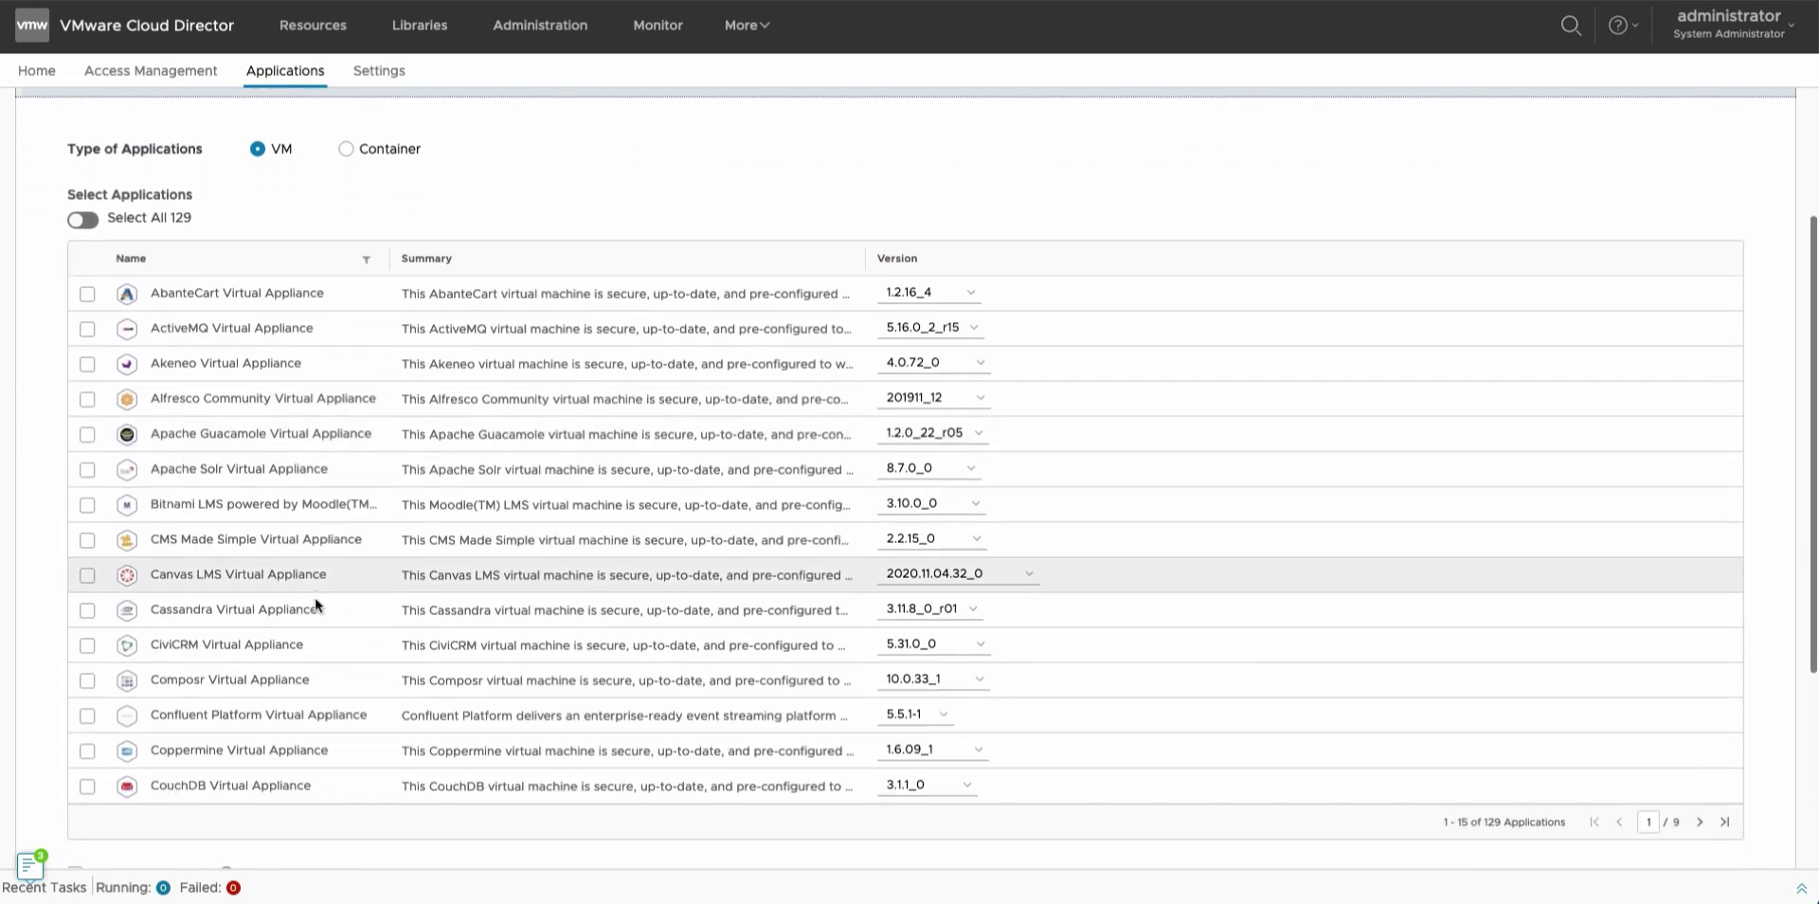
{"action": "scroll", "coordinate": [167, 227], "scroll_direction": "up", "scroll_amount": 2}
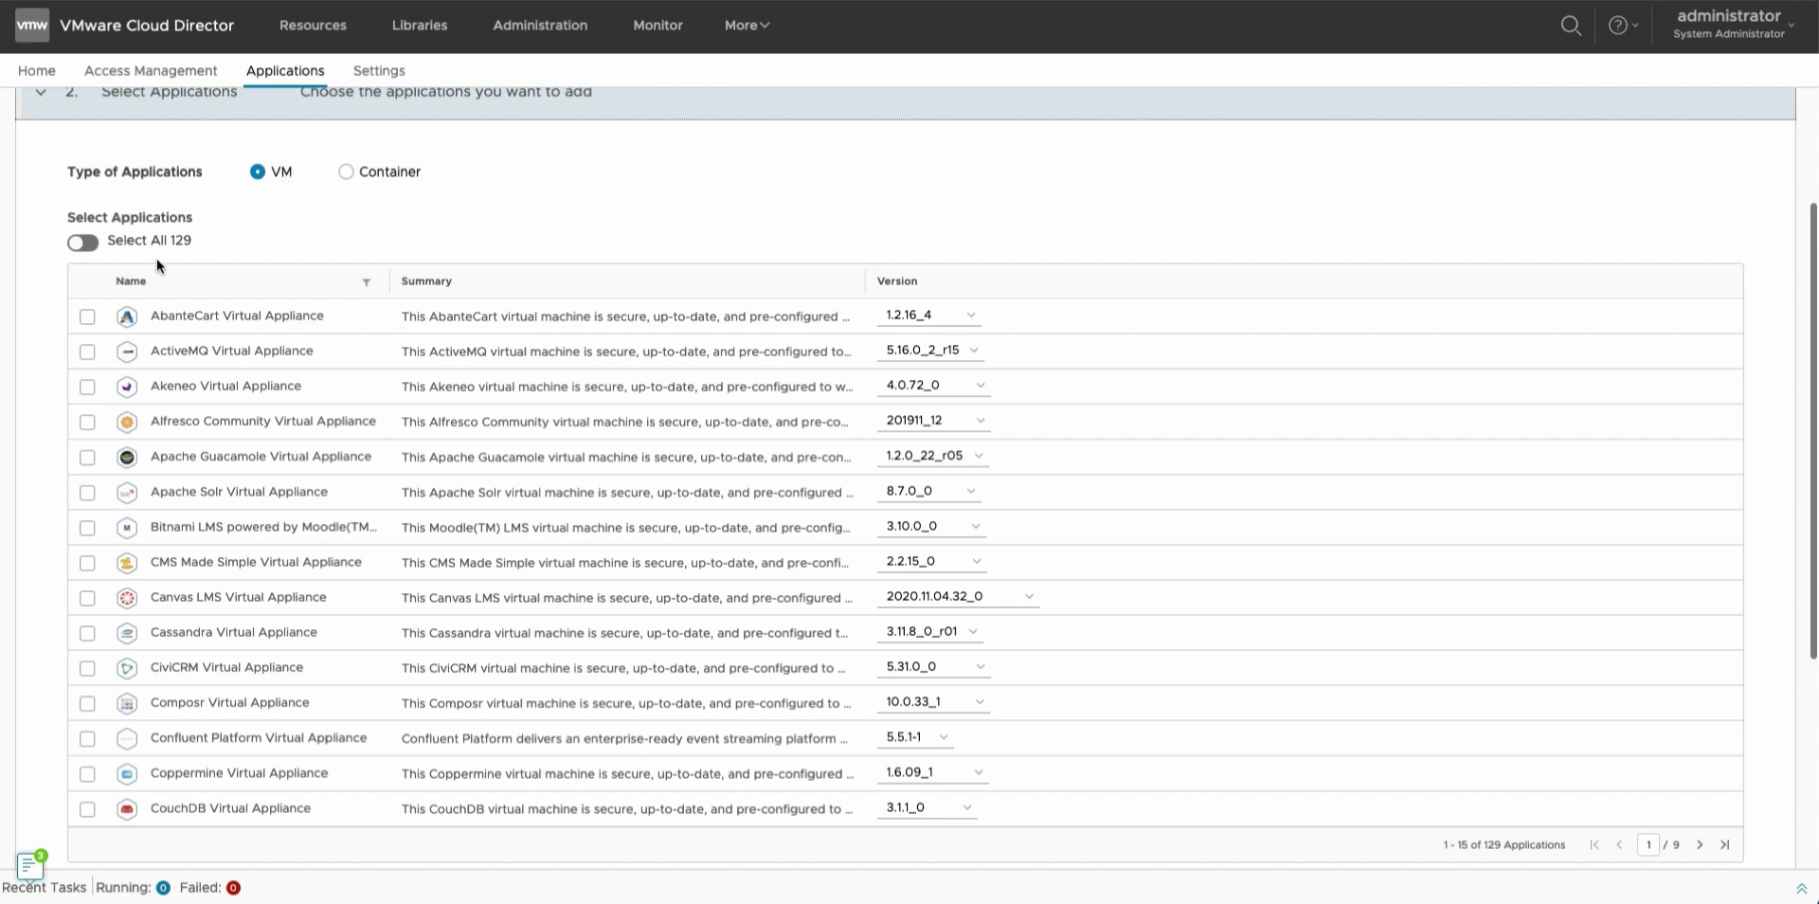
Try AbanteCart version 1.2.15-10, then revert it to 1.2.16_4.
{"action": "left_click", "coordinate": [917, 315]}
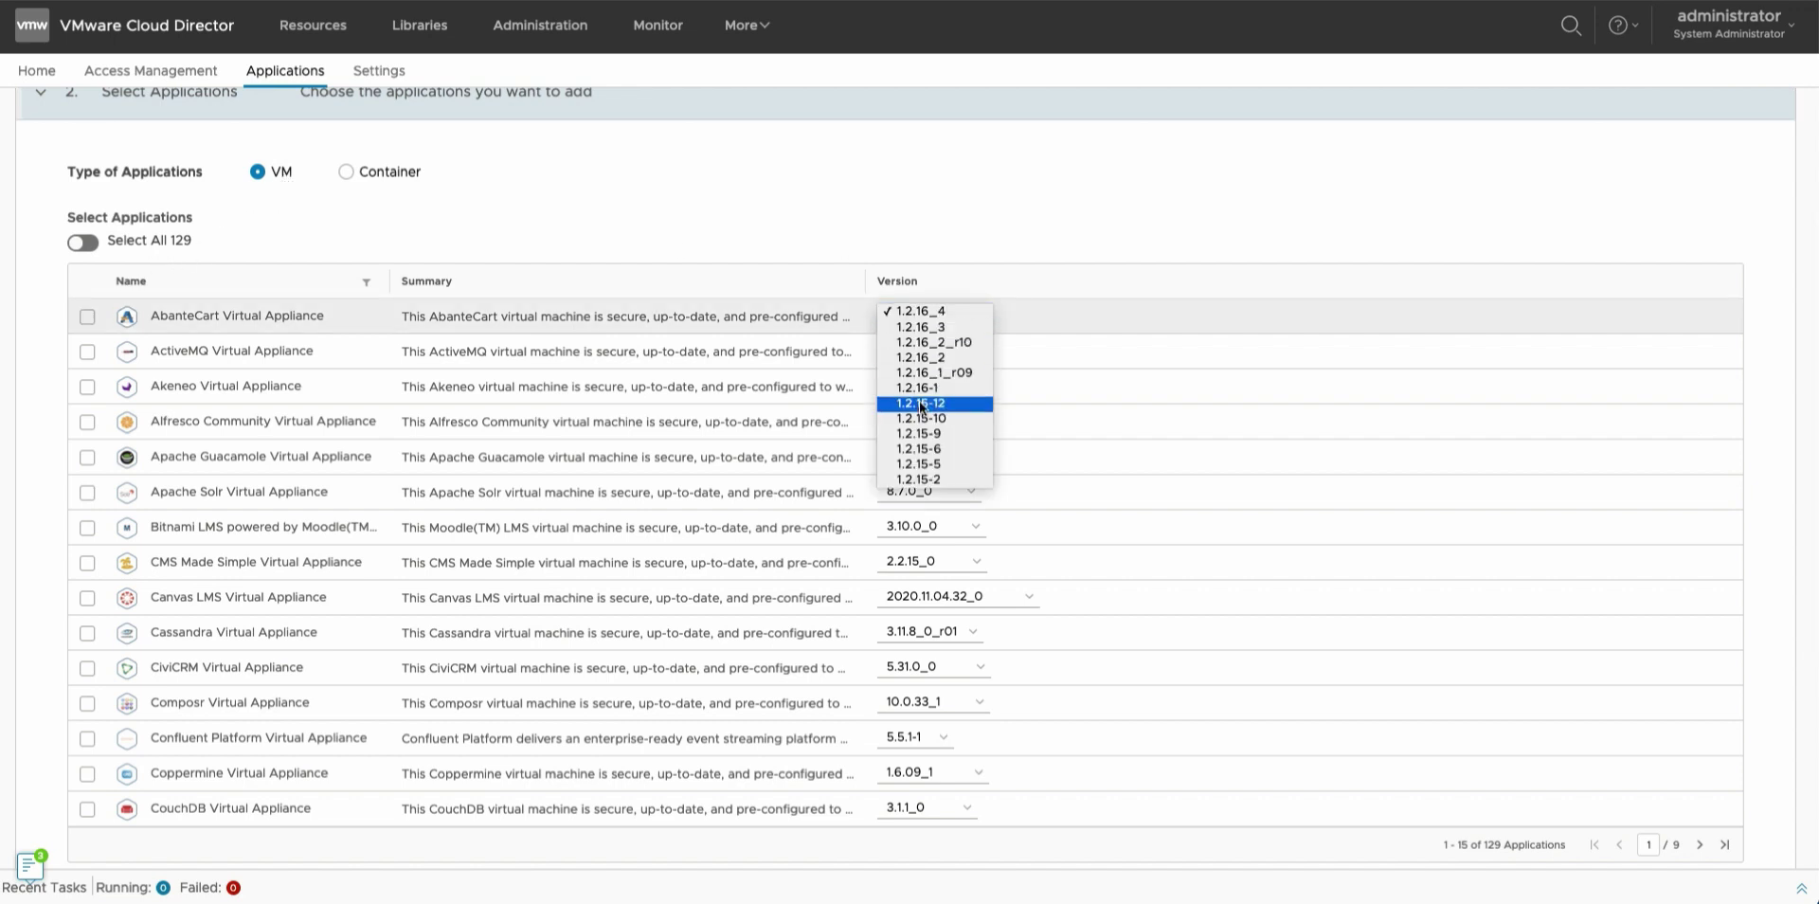
{"action": "left_click", "coordinate": [919, 413]}
{"action": "left_click", "coordinate": [913, 313]}
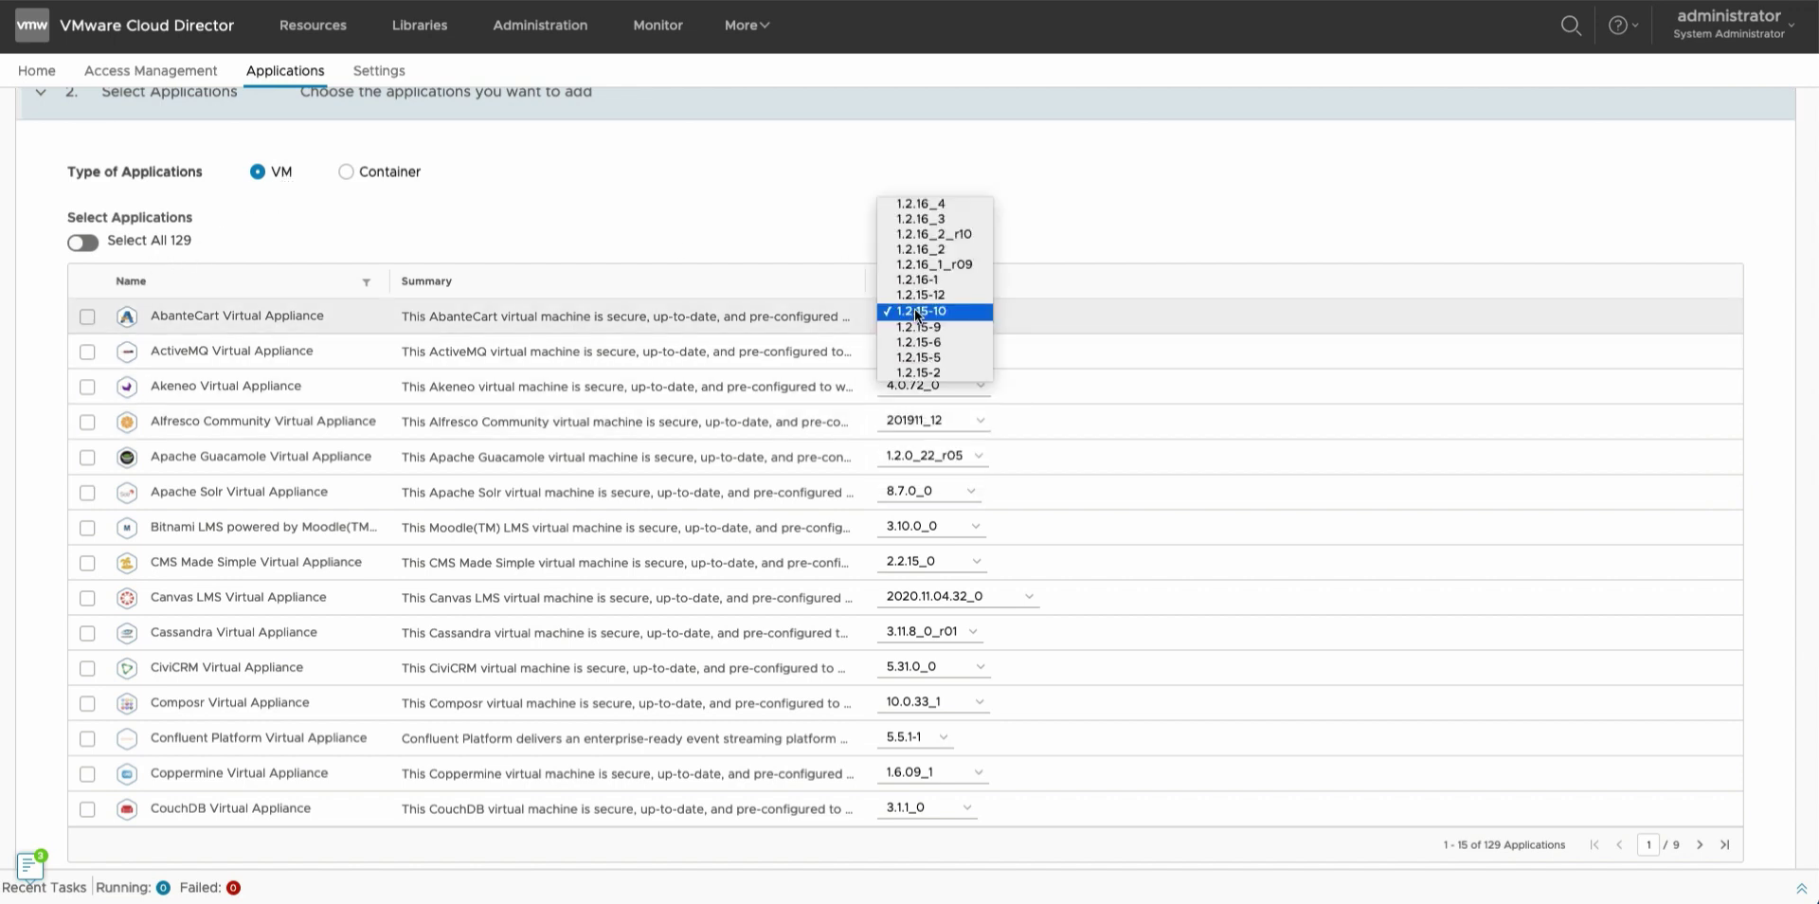
{"action": "left_click", "coordinate": [918, 201]}
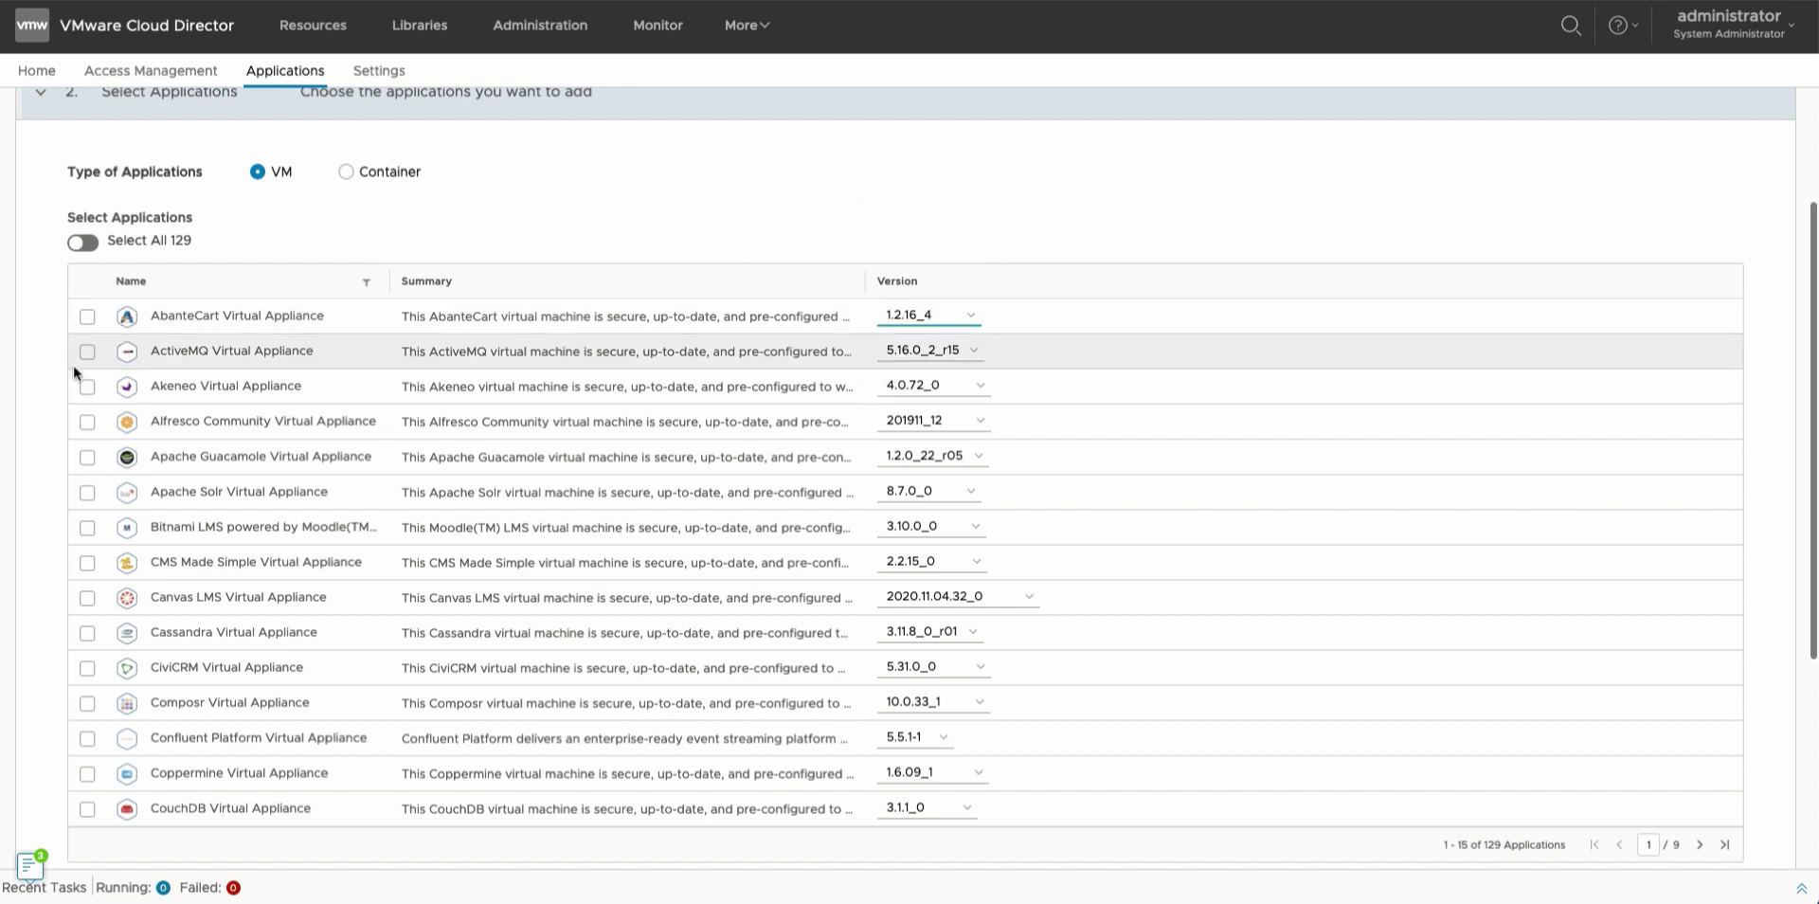
Select Apache Solr version 8.5.0-2 with Auto Sync and Replace enabled, and continue to catalogs.
{"action": "left_click", "coordinate": [87, 492]}
{"action": "scroll", "coordinate": [88, 492], "scroll_direction": "down", "scroll_amount": 2}
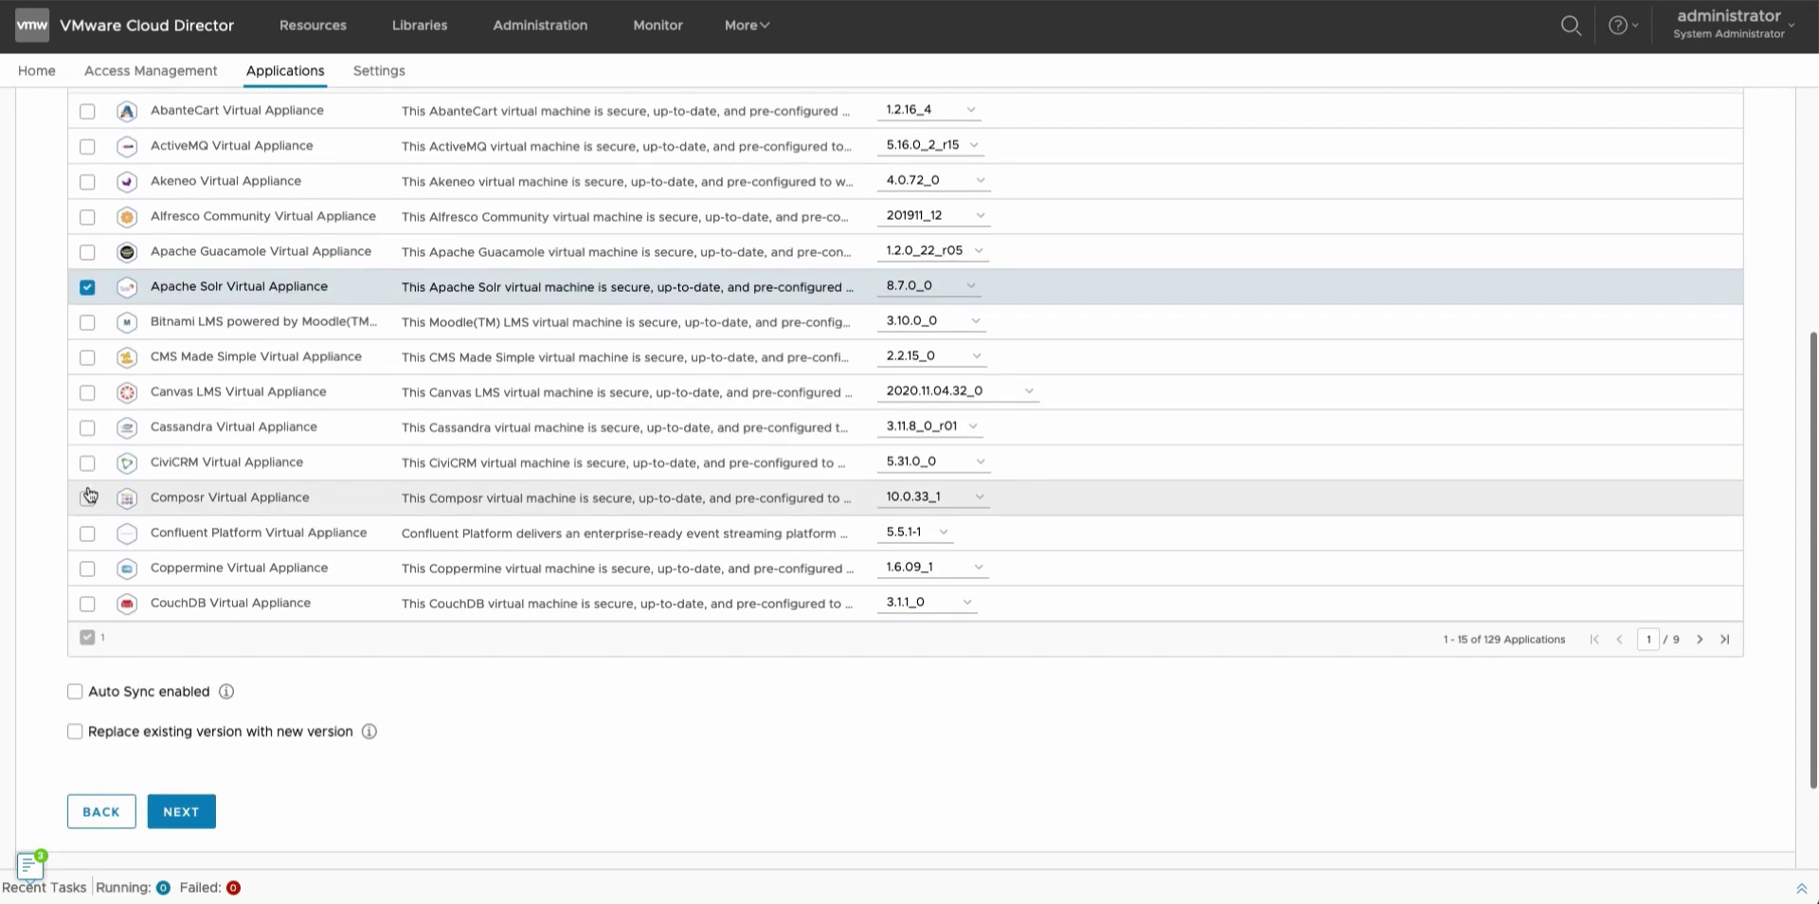
{"action": "left_click", "coordinate": [935, 286]}
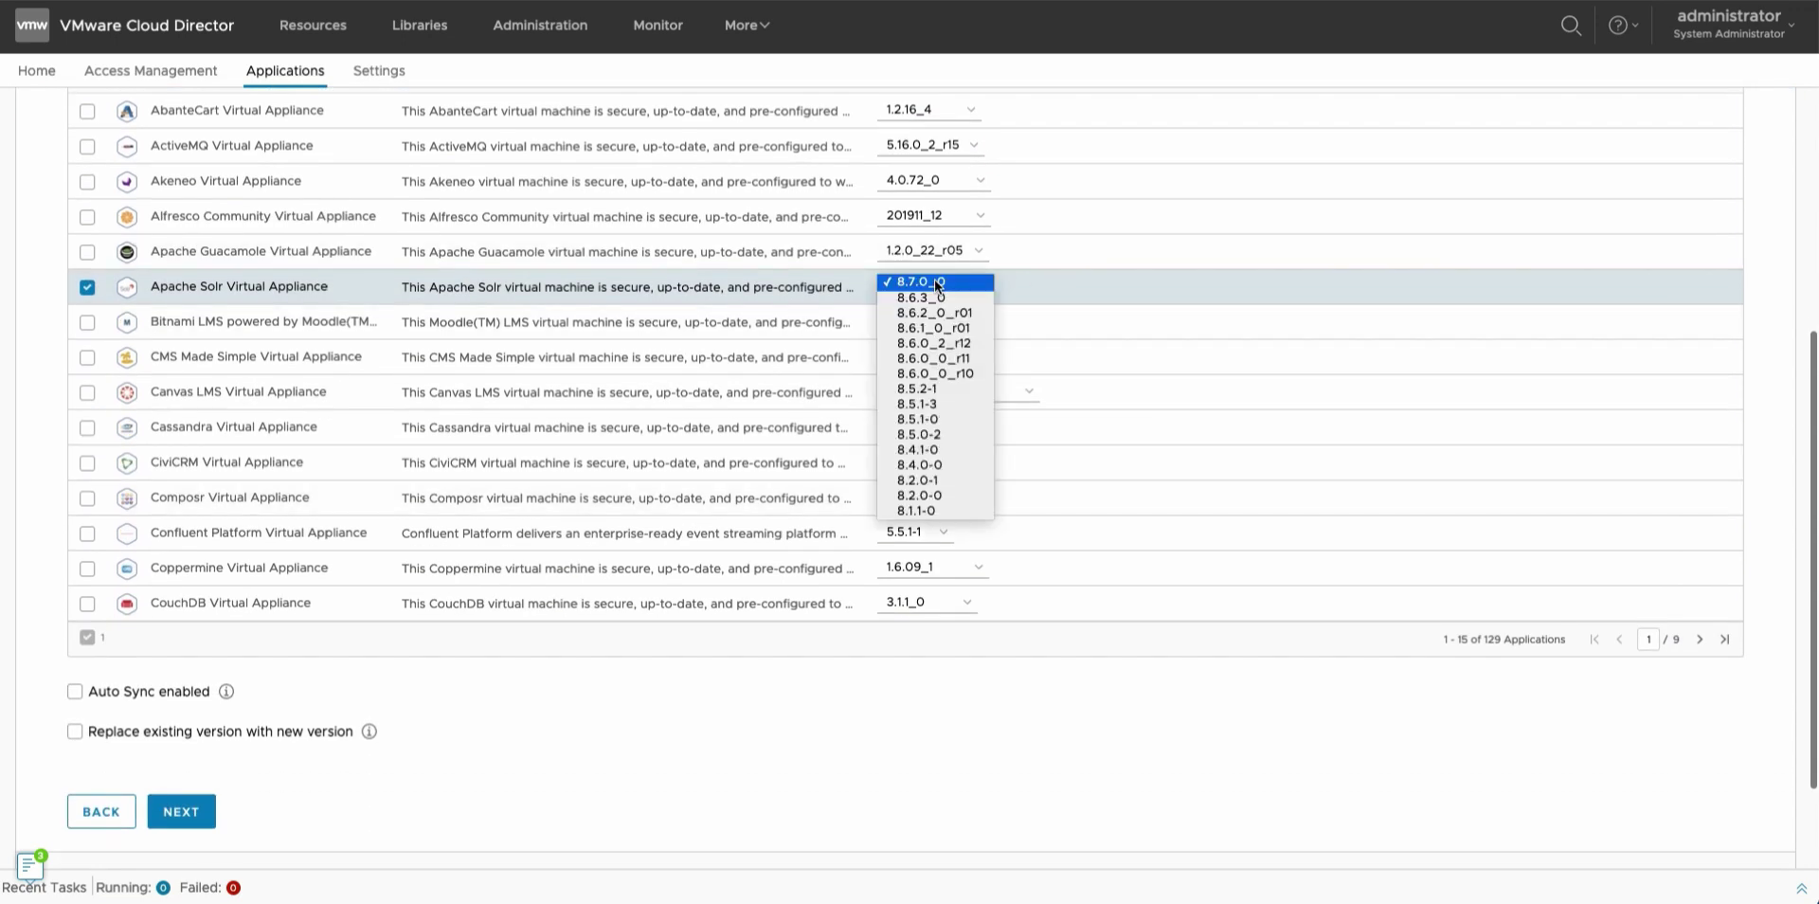
{"action": "left_click", "coordinate": [923, 436]}
{"action": "left_click", "coordinate": [75, 691]}
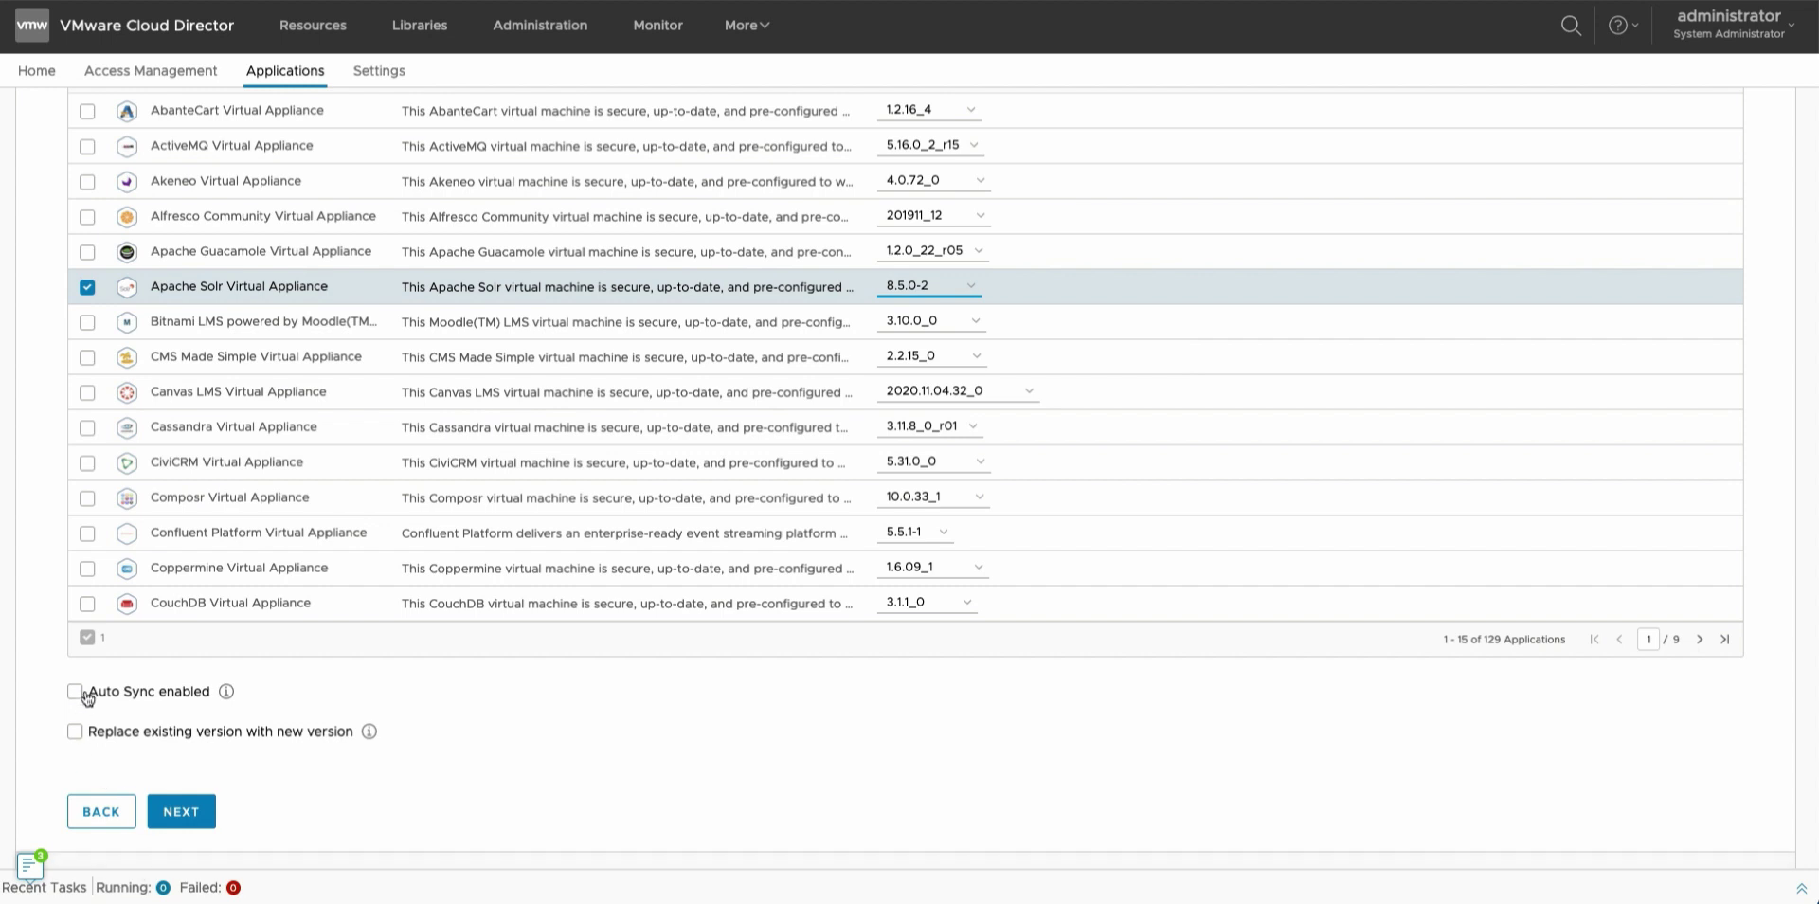
{"action": "left_click", "coordinate": [76, 732]}
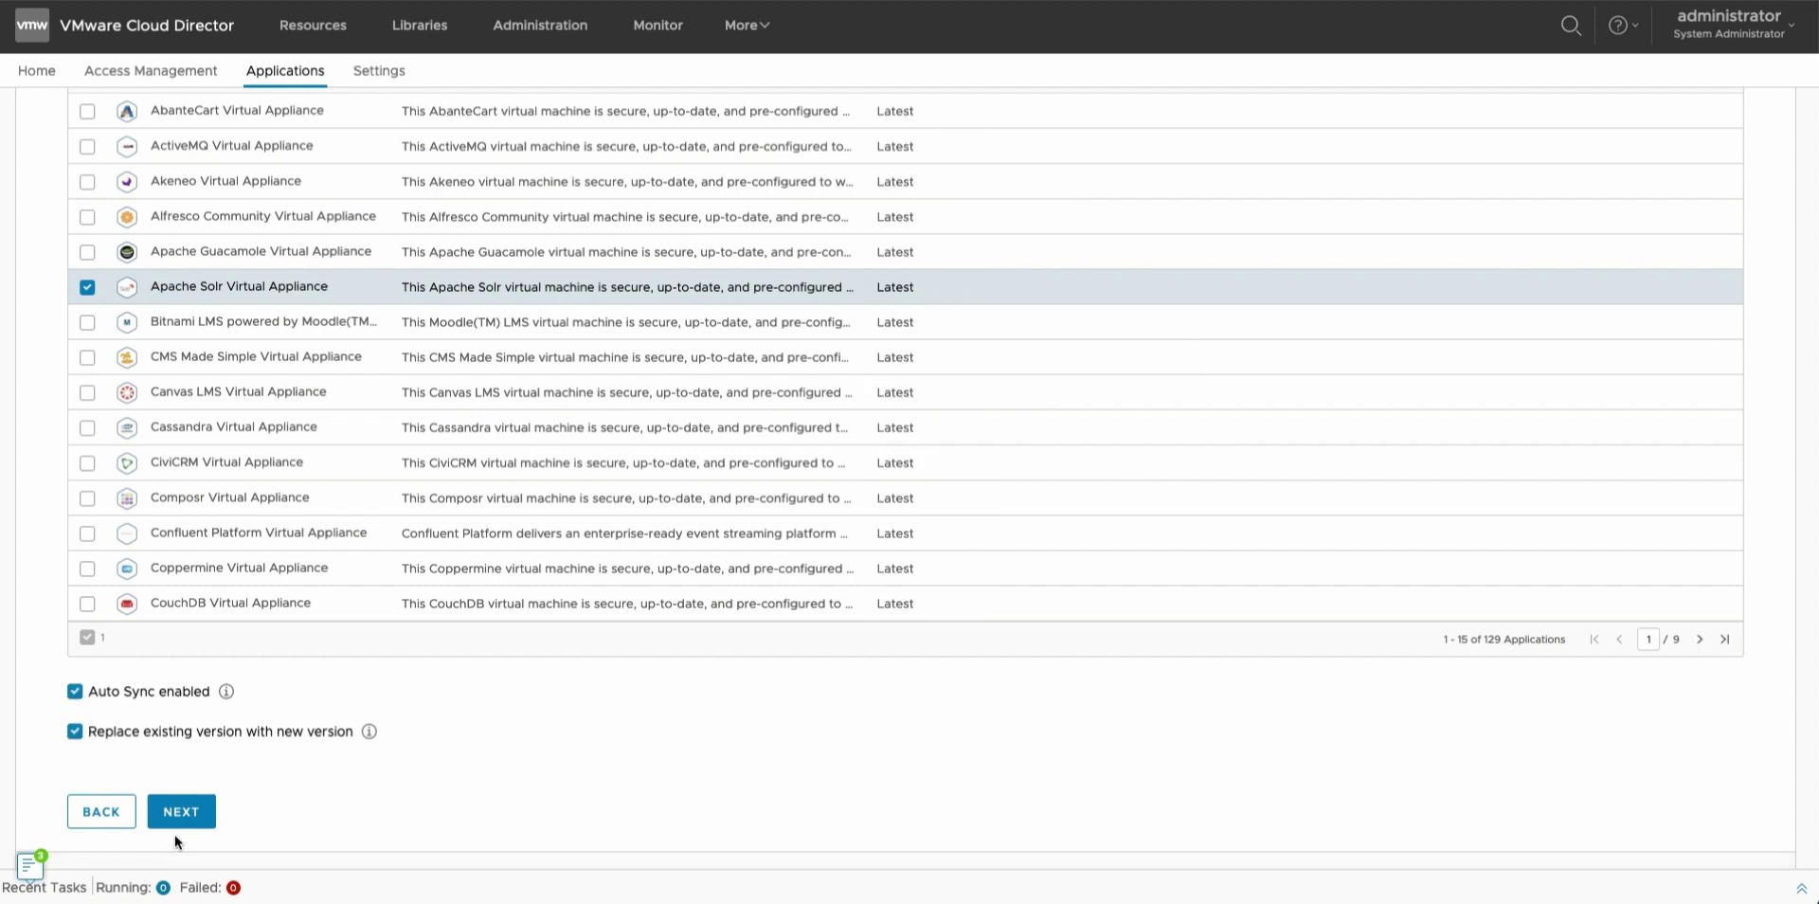
{"action": "left_click", "coordinate": [113, 696]}
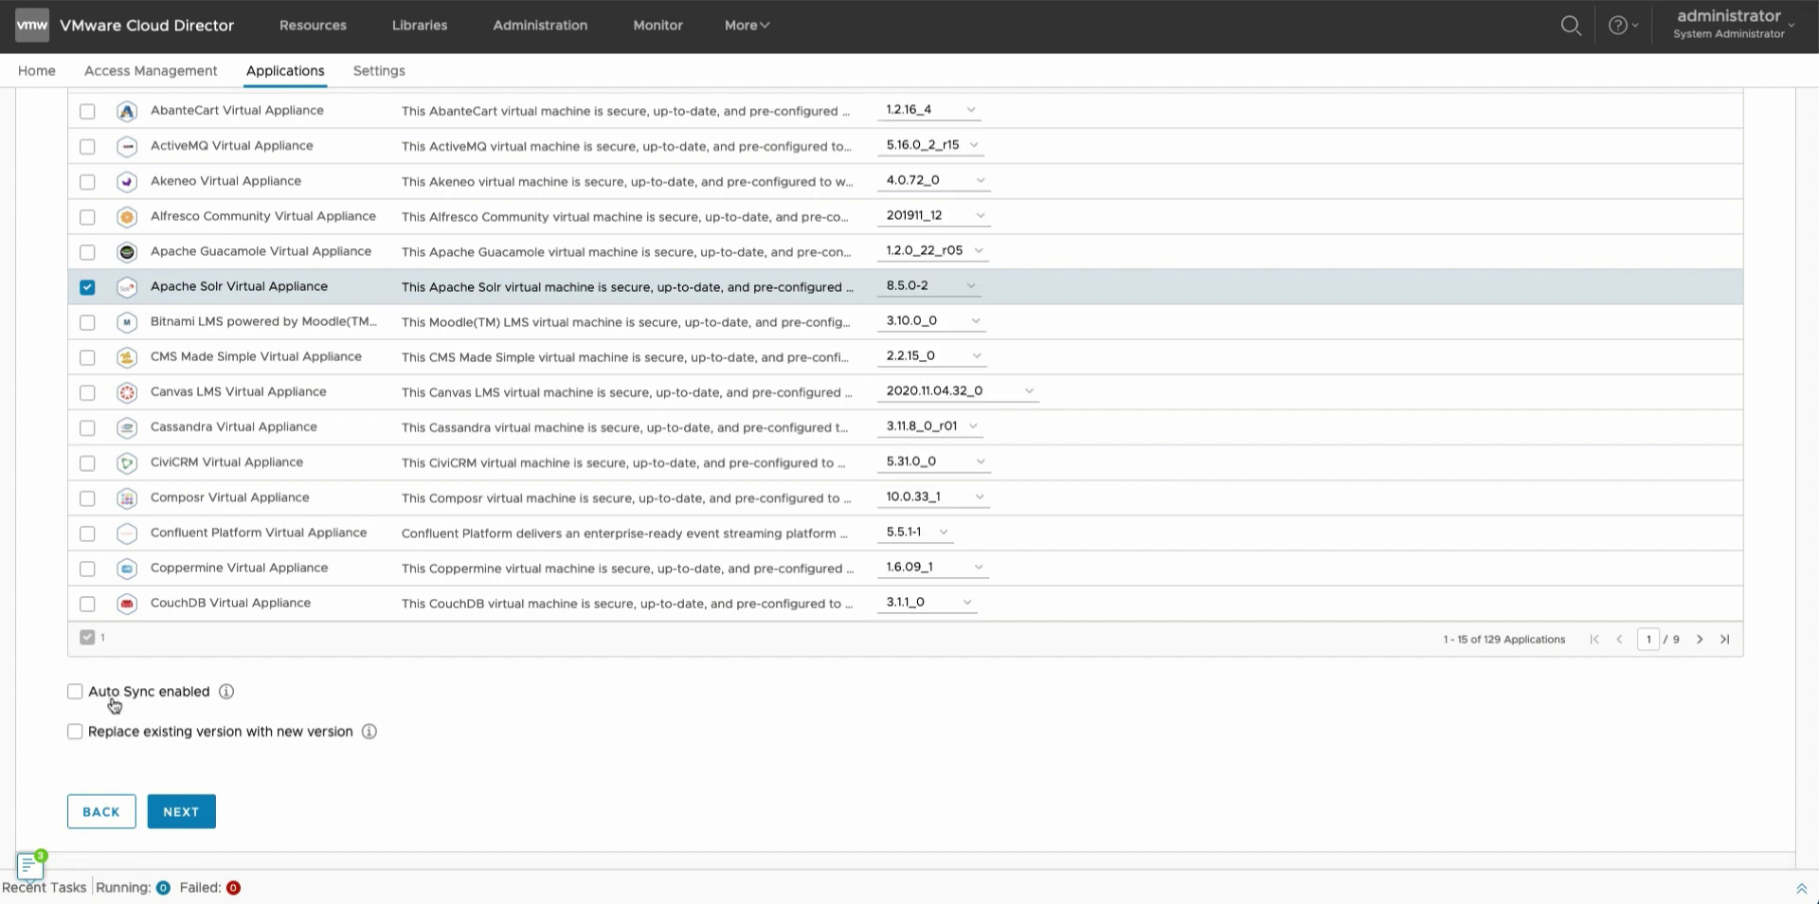
{"action": "left_click", "coordinate": [114, 698]}
{"action": "left_click", "coordinate": [180, 813]}
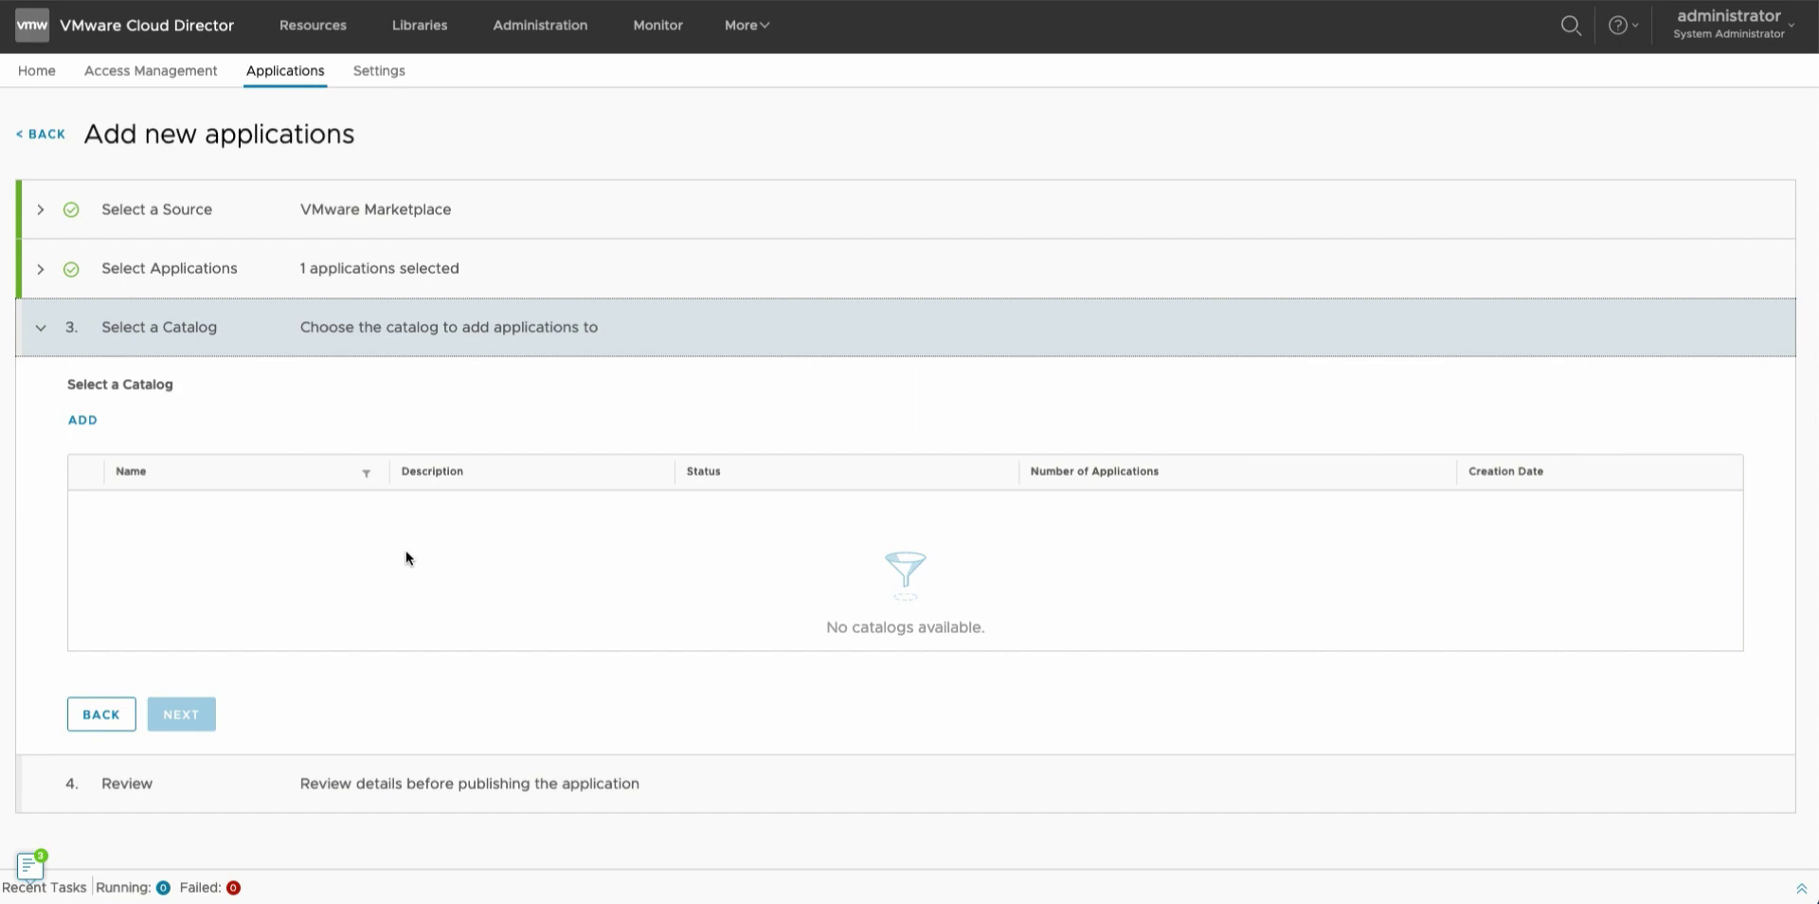
Go back and switch the application type to Container to list the 118 Helm charts.
{"action": "left_click", "coordinate": [93, 718]}
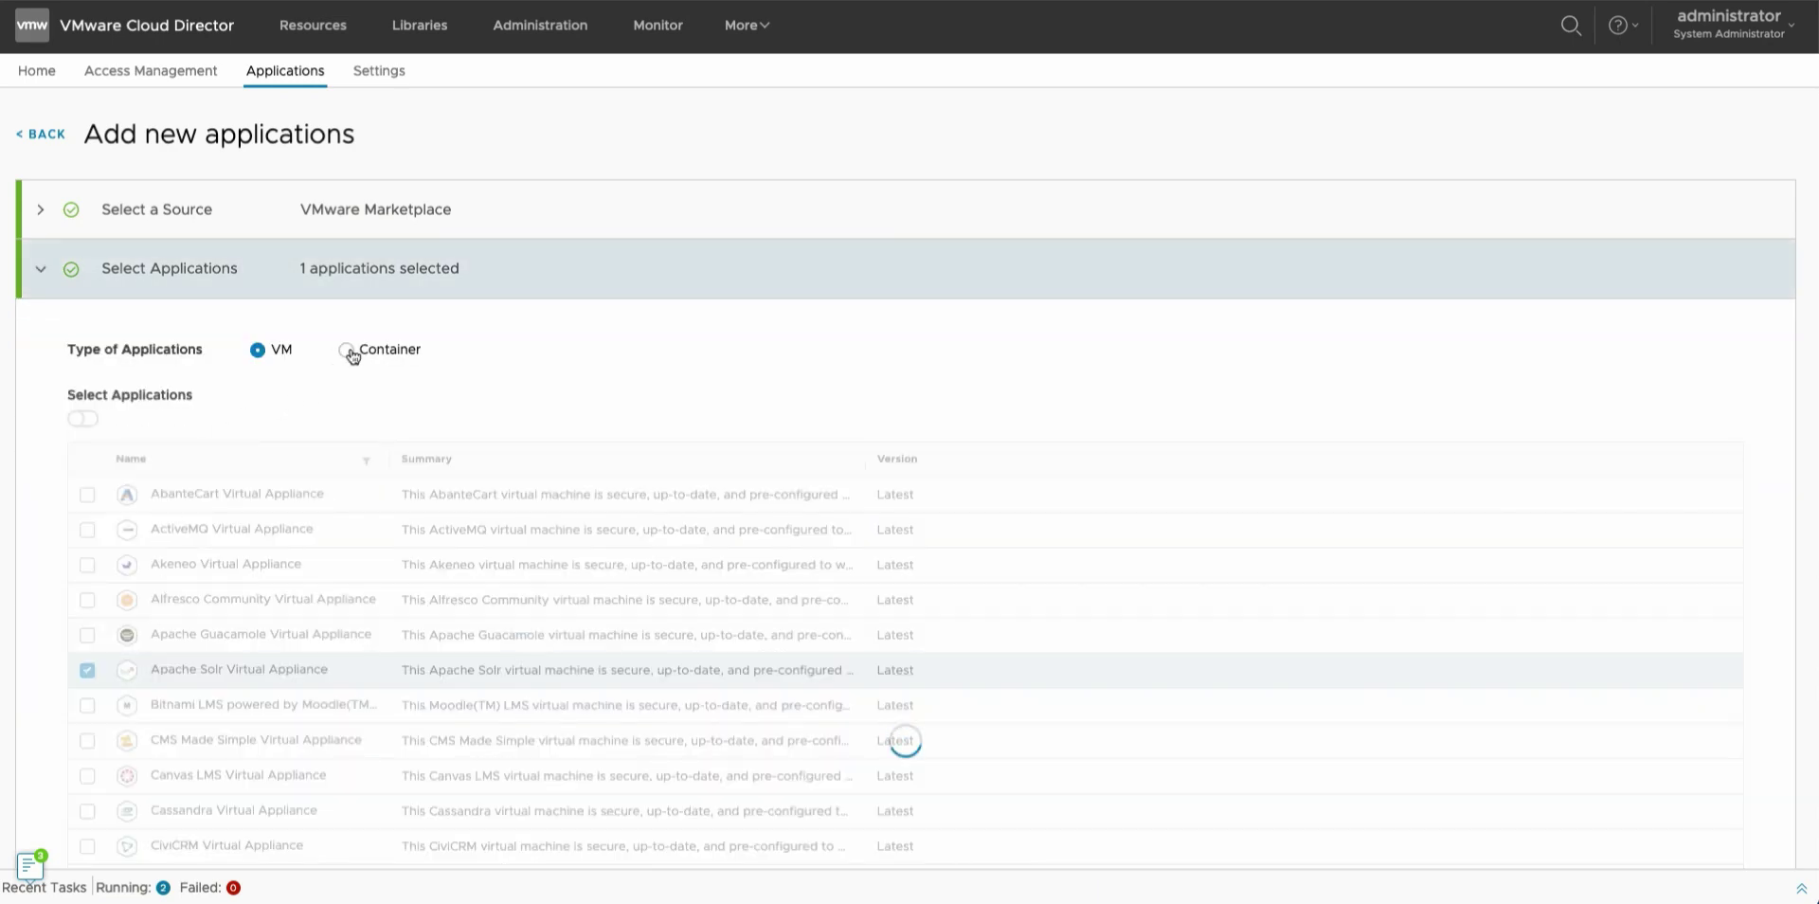
{"action": "left_click", "coordinate": [348, 351]}
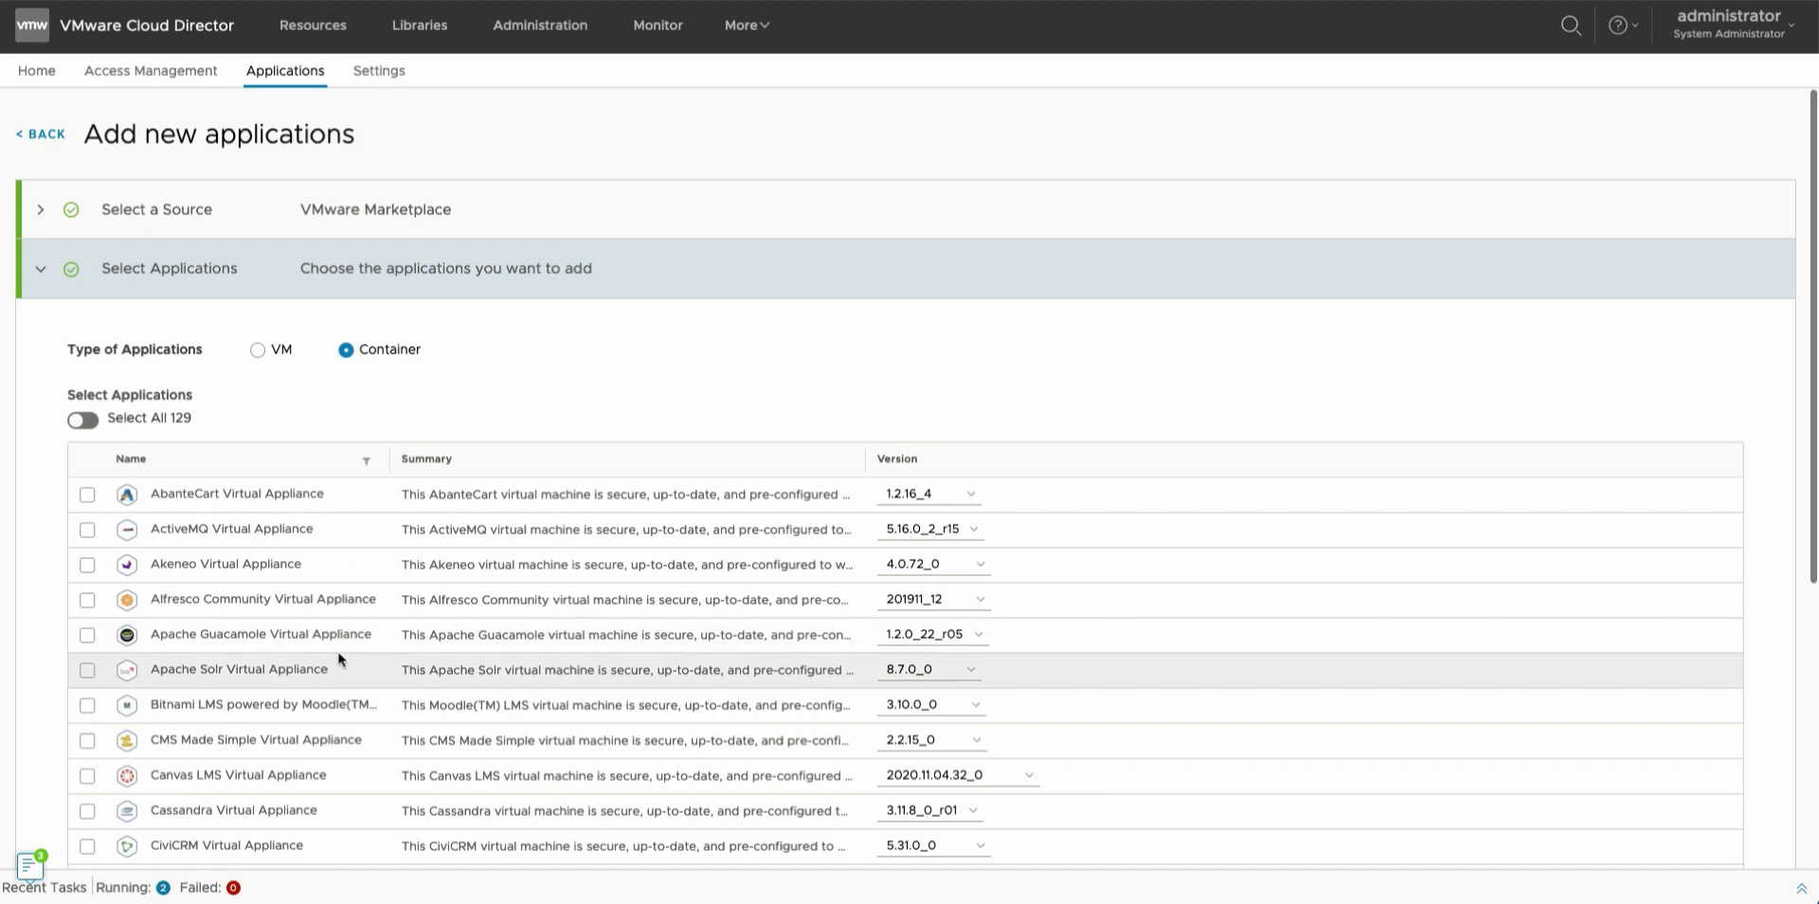
{"action": "scroll", "coordinate": [337, 650], "scroll_direction": "down", "scroll_amount": 2}
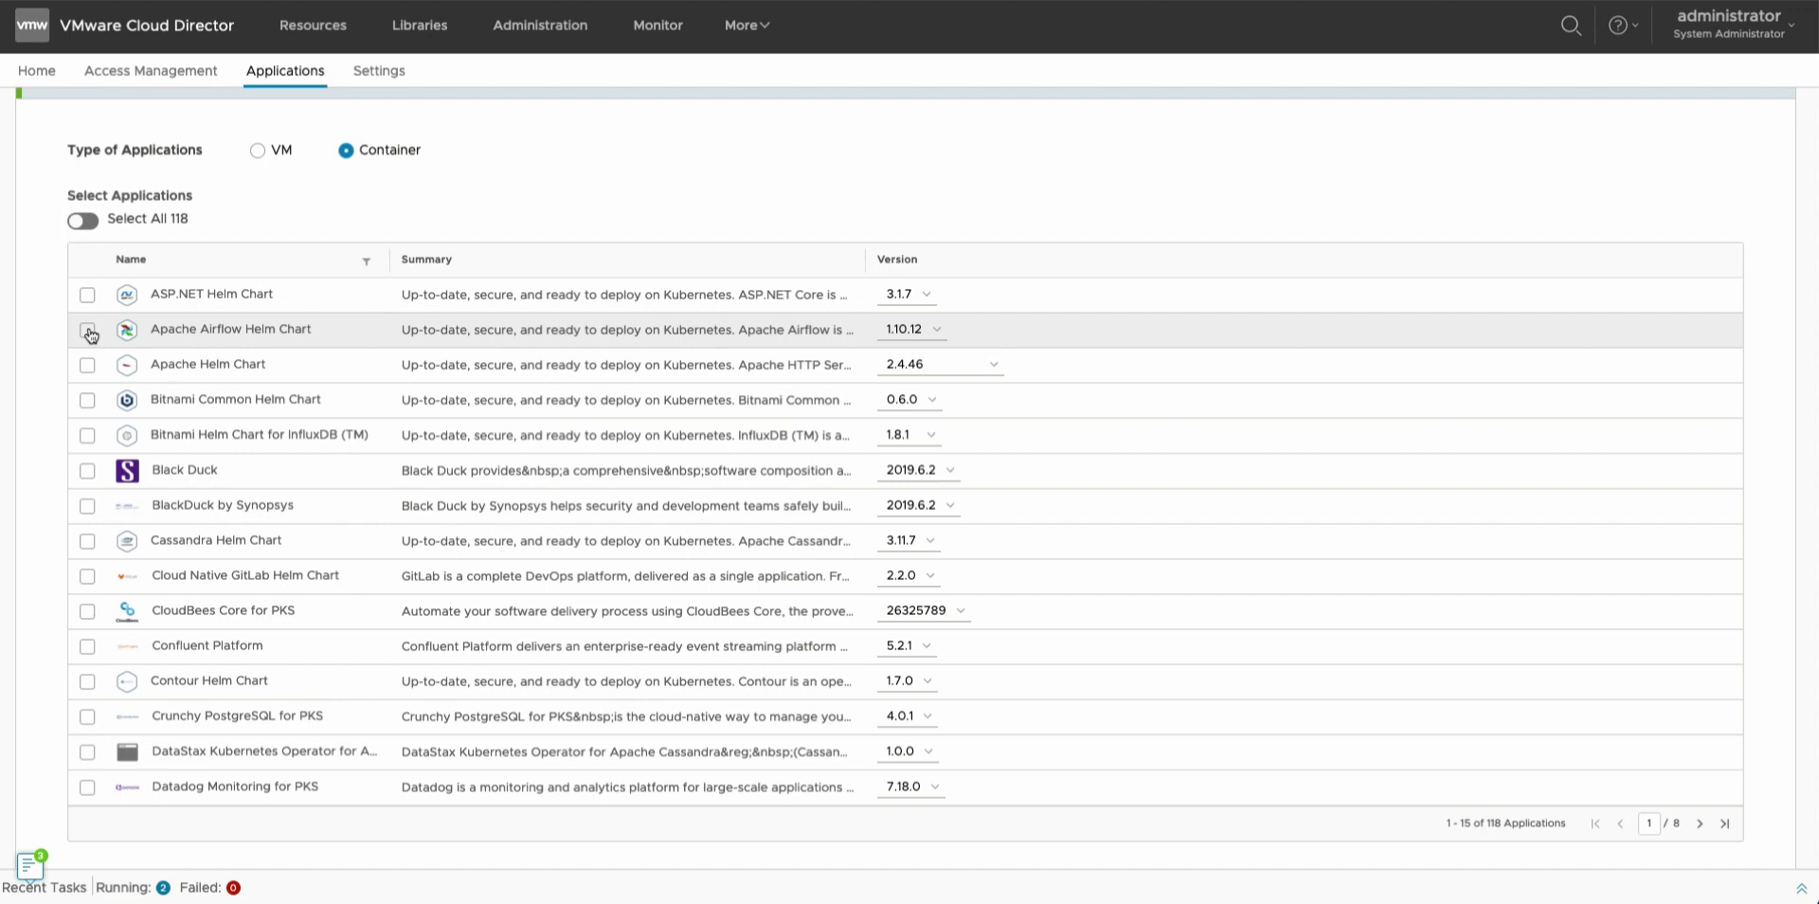
Choose Cloud Native GitLab Helm Chart and CloudBees Core for PKS for catalog Heml-Cahrt-Repository-1.
{"action": "left_click", "coordinate": [87, 576]}
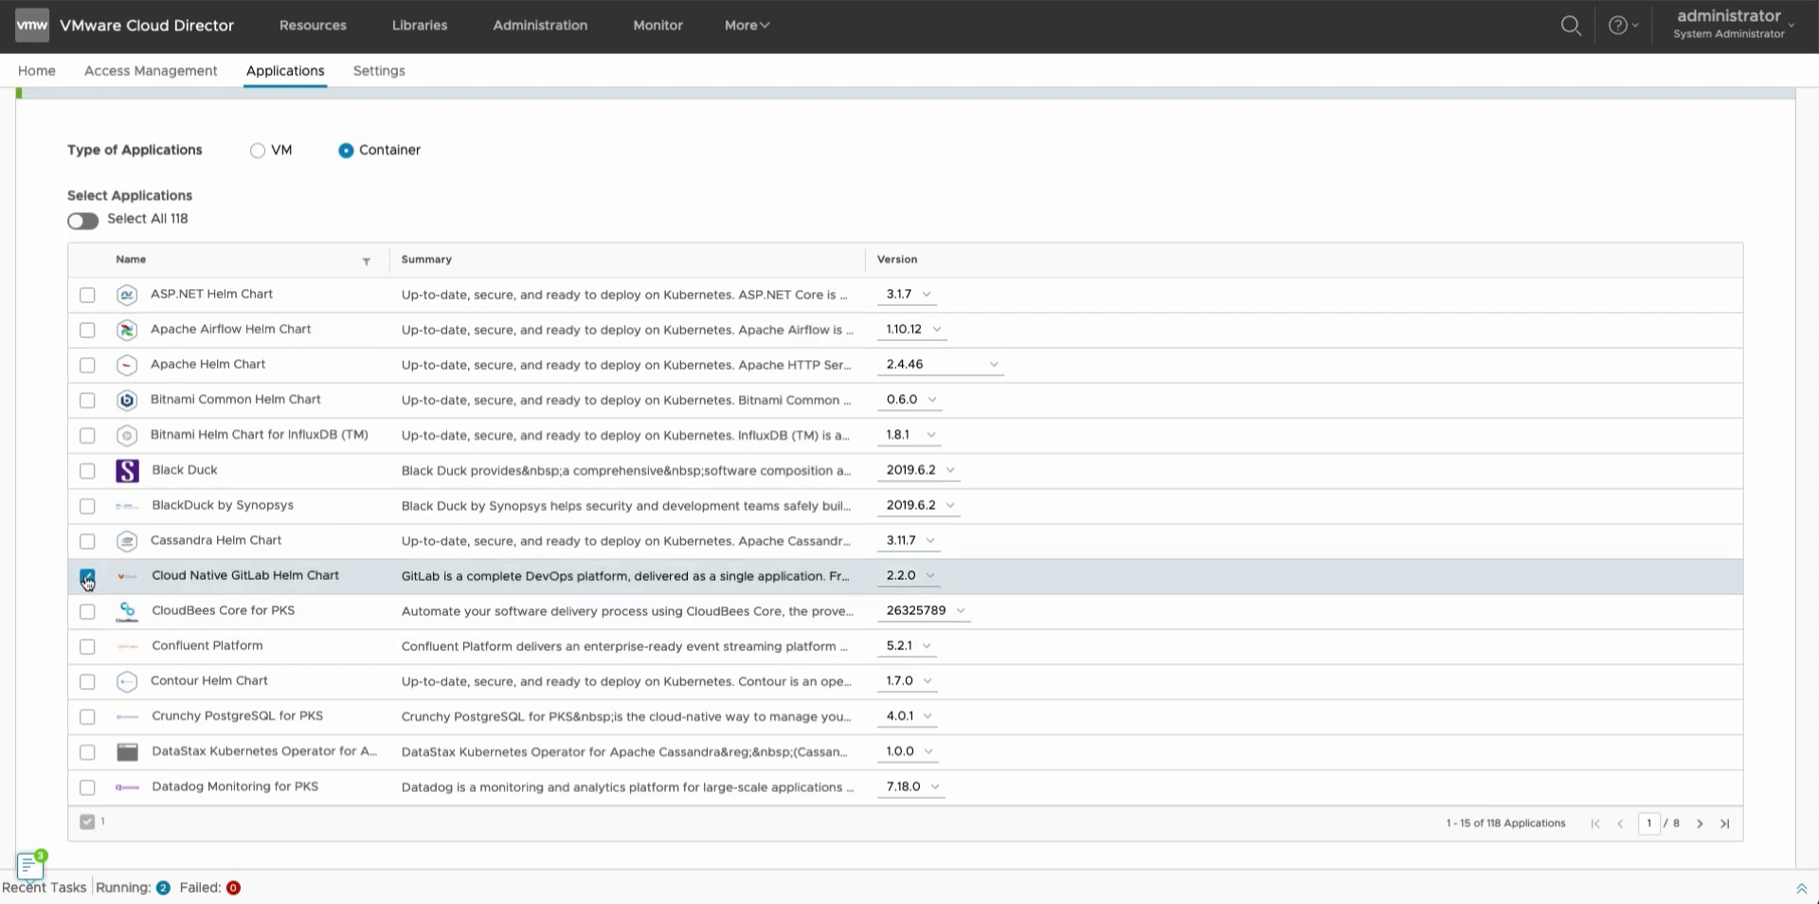
{"action": "scroll", "coordinate": [178, 461], "scroll_direction": "down", "scroll_amount": 2}
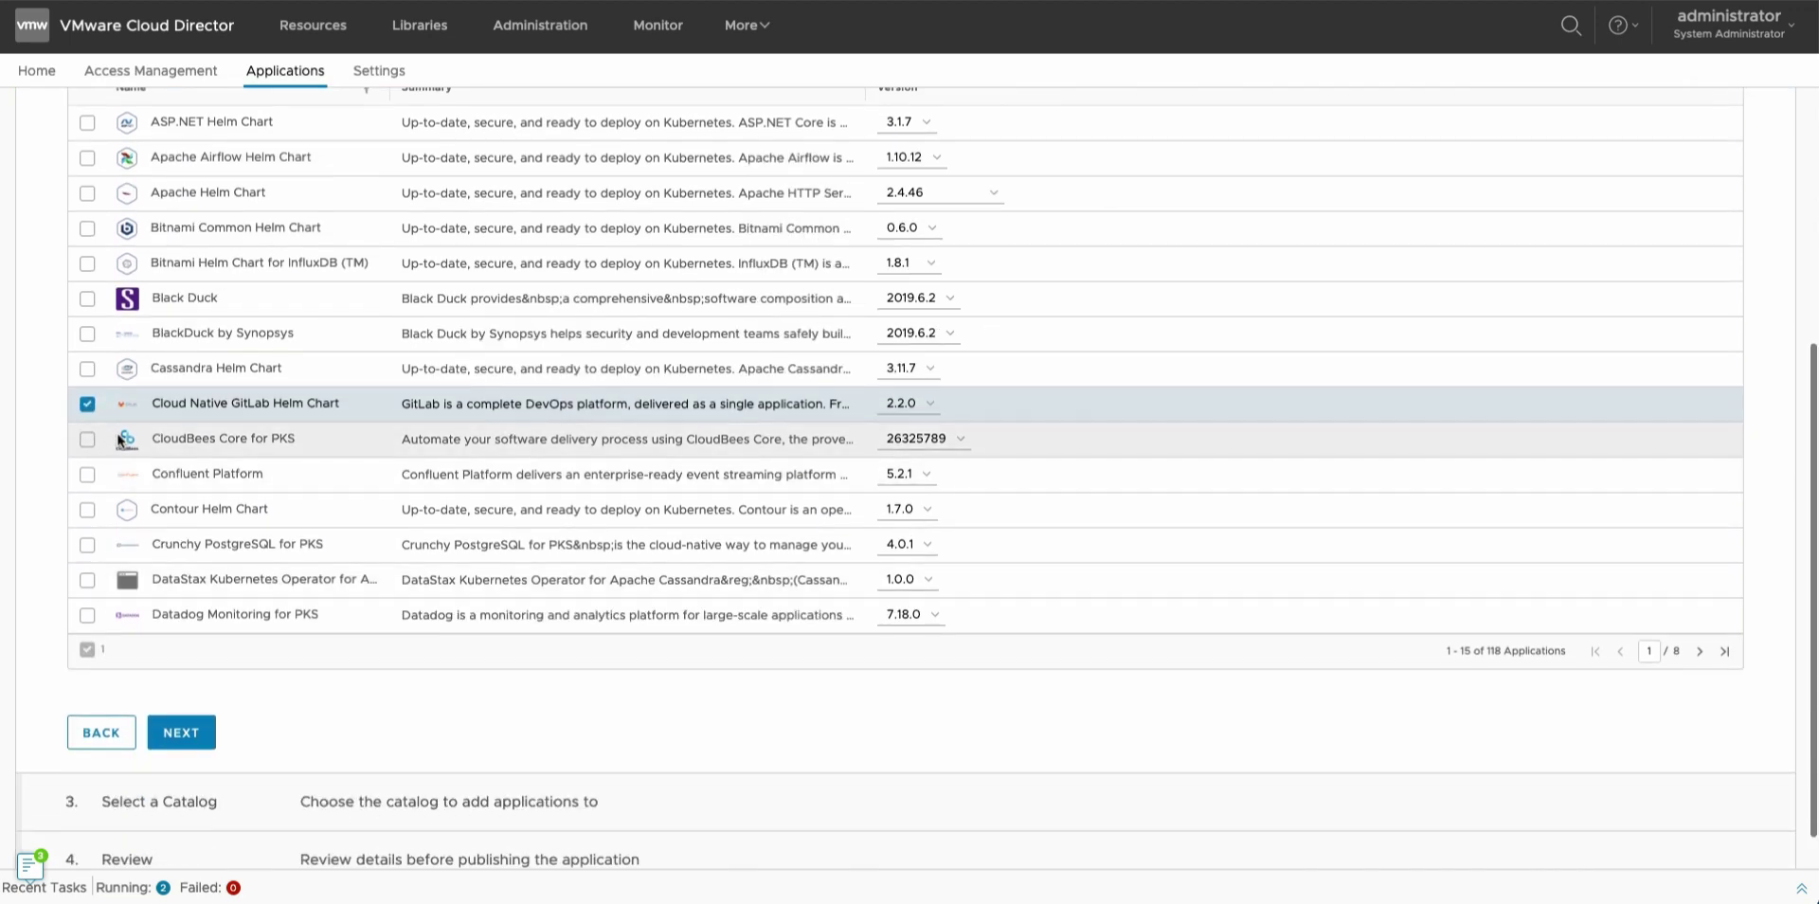
{"action": "left_click", "coordinate": [87, 438]}
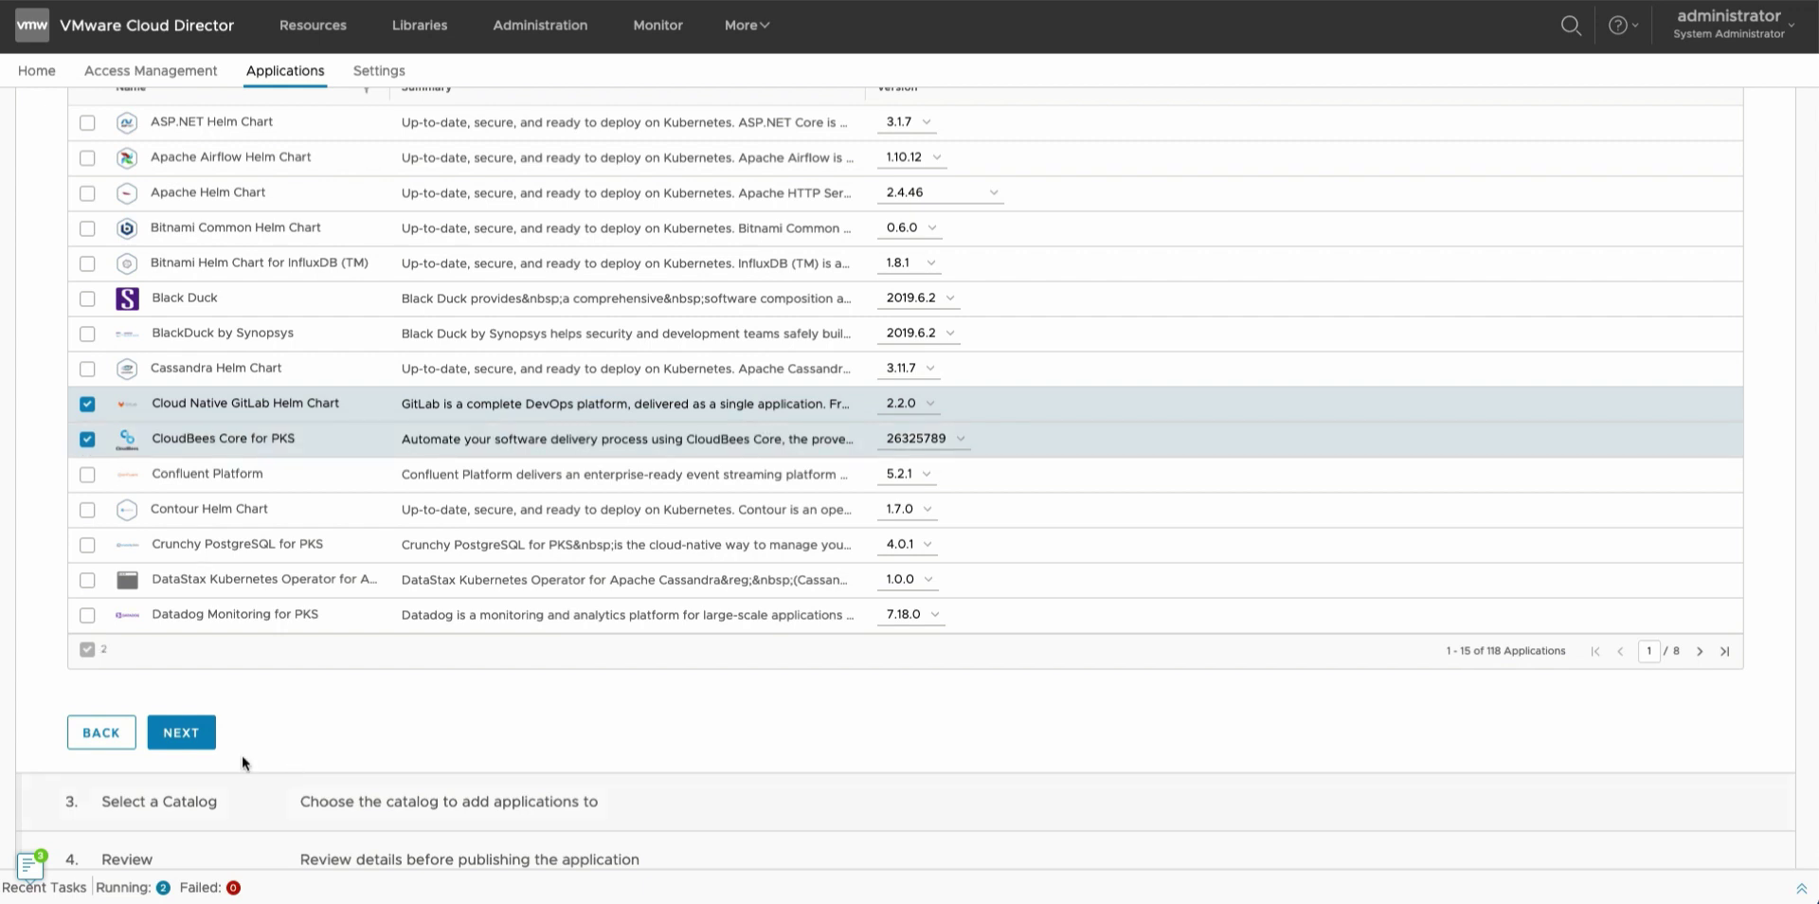
{"action": "left_click", "coordinate": [193, 726]}
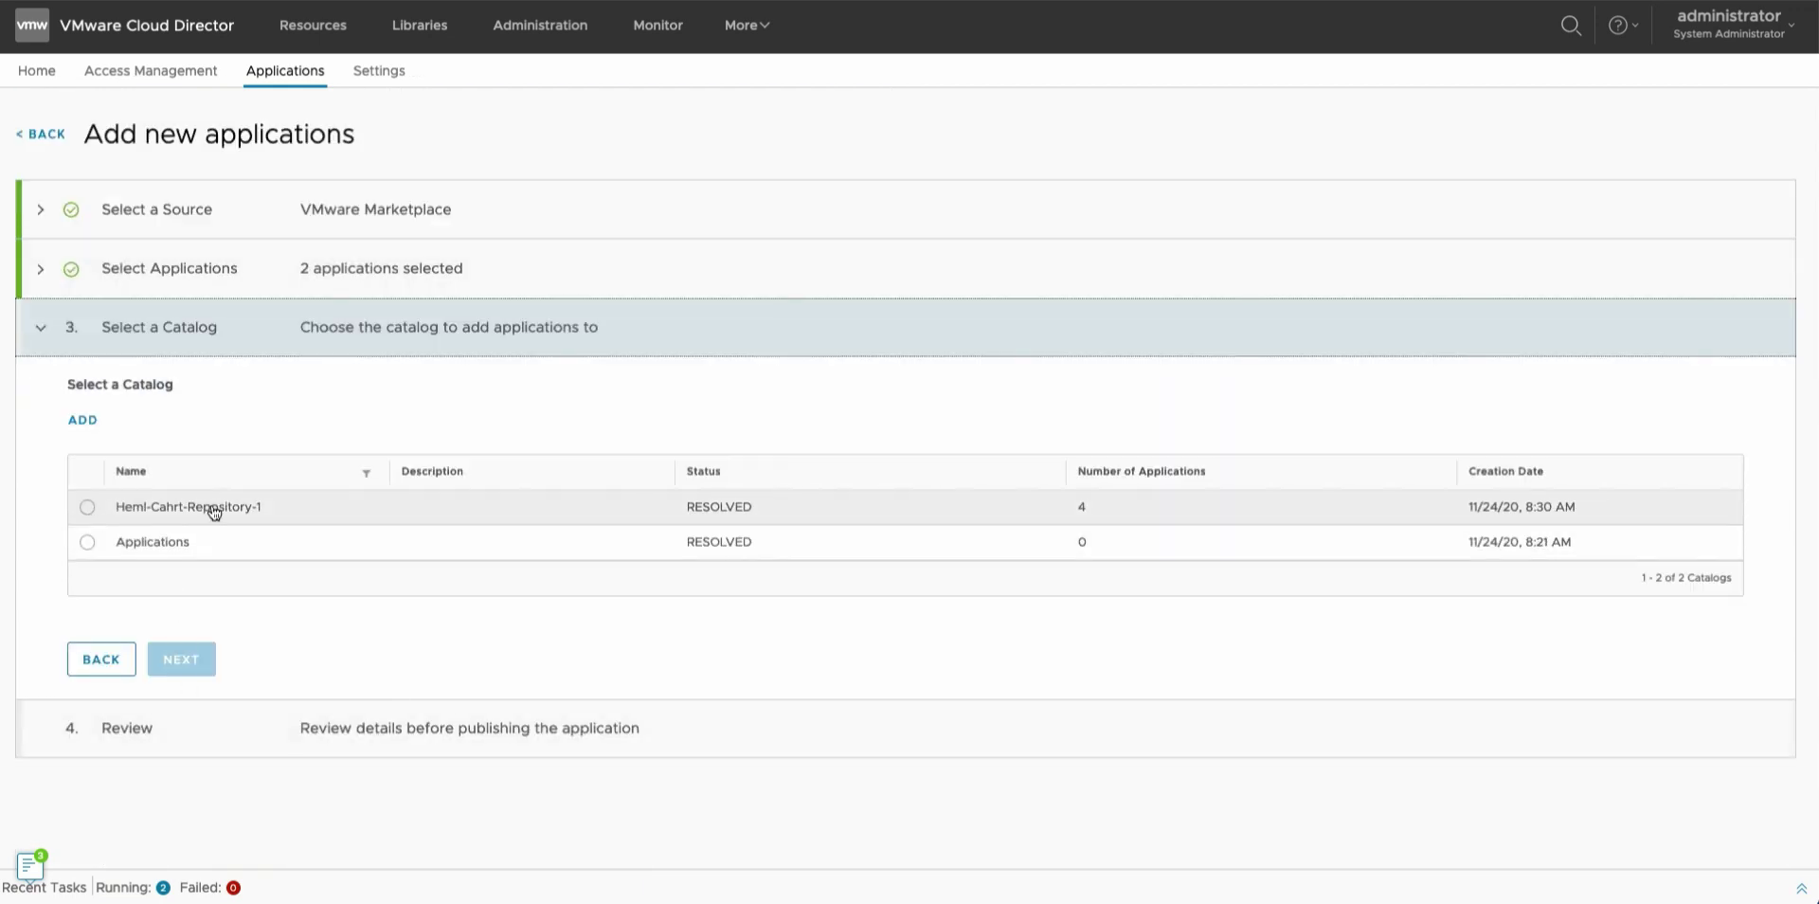
{"action": "left_click", "coordinate": [87, 507]}
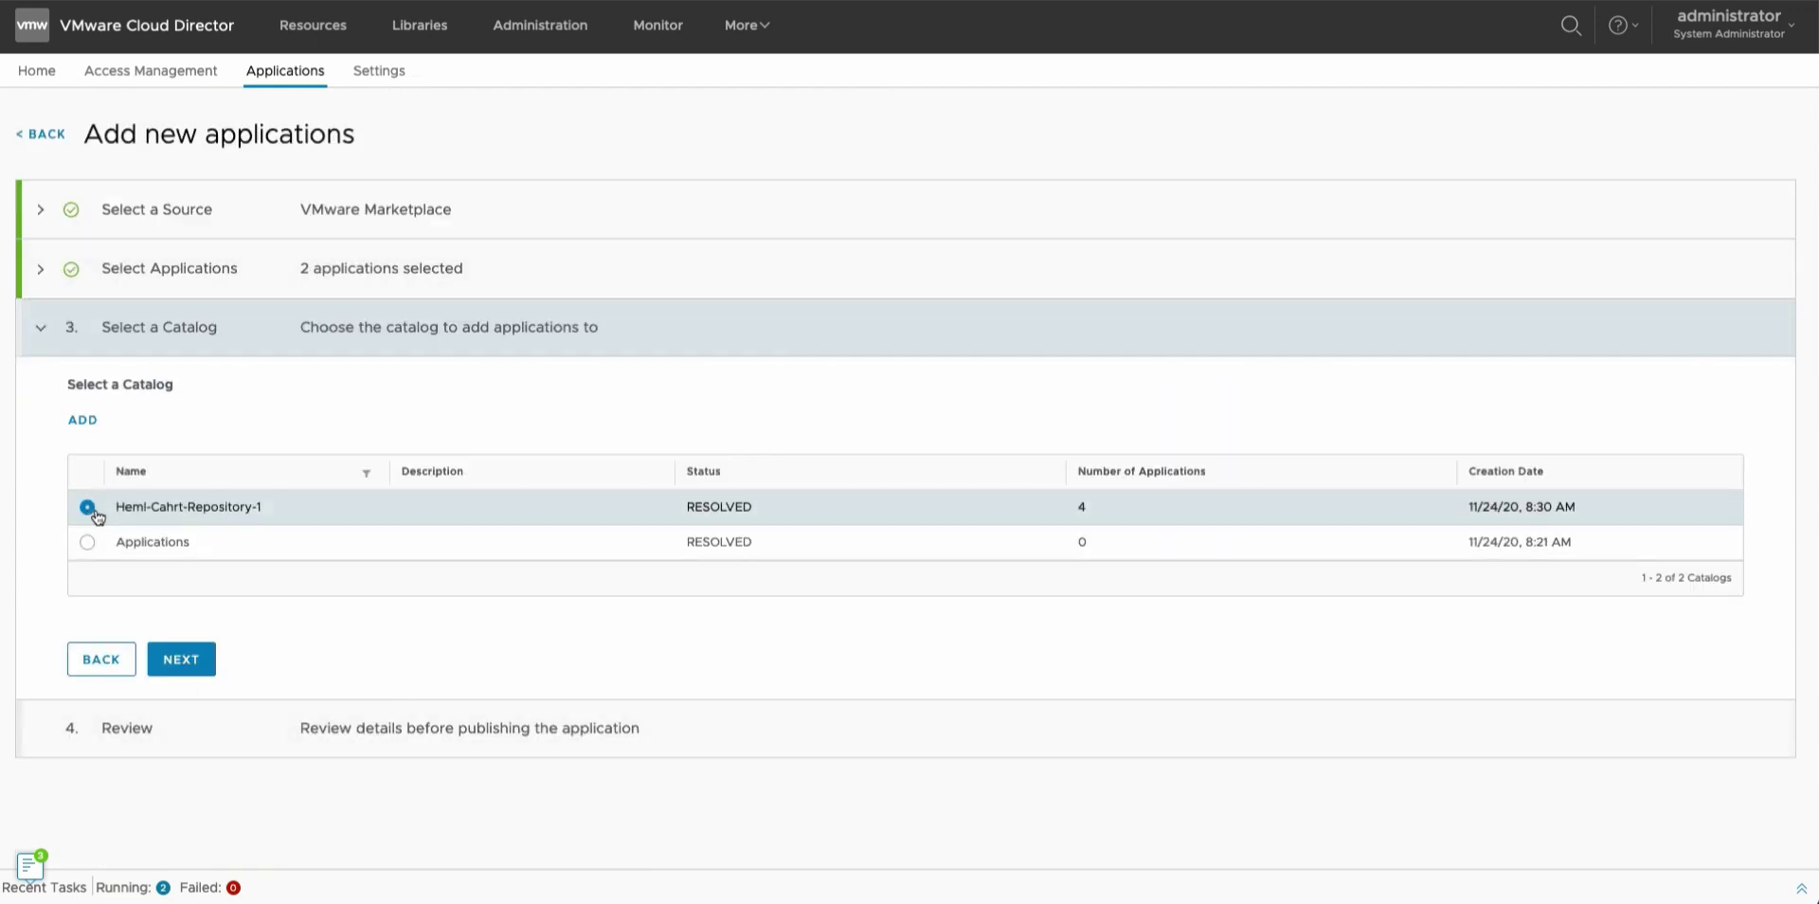
{"action": "left_click", "coordinate": [180, 663]}
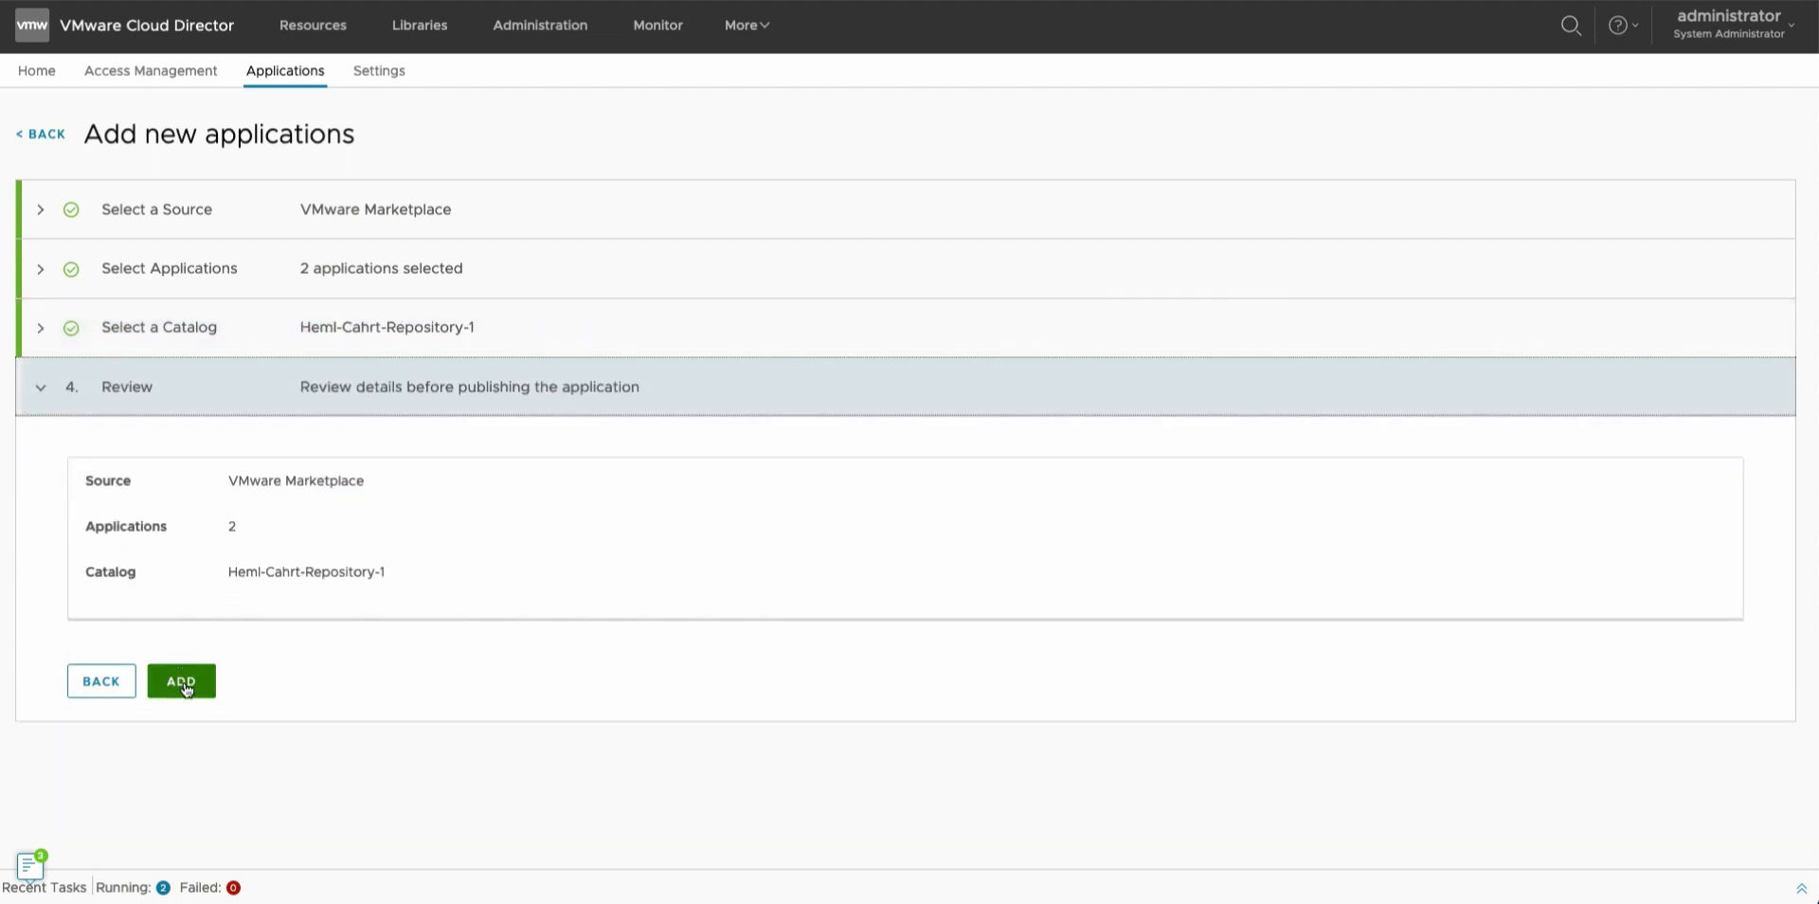
Add GitLab and CloudBees, feature WordPress Helm Chart, and view the Sizing Templates settings.
{"action": "left_click", "coordinate": [184, 680]}
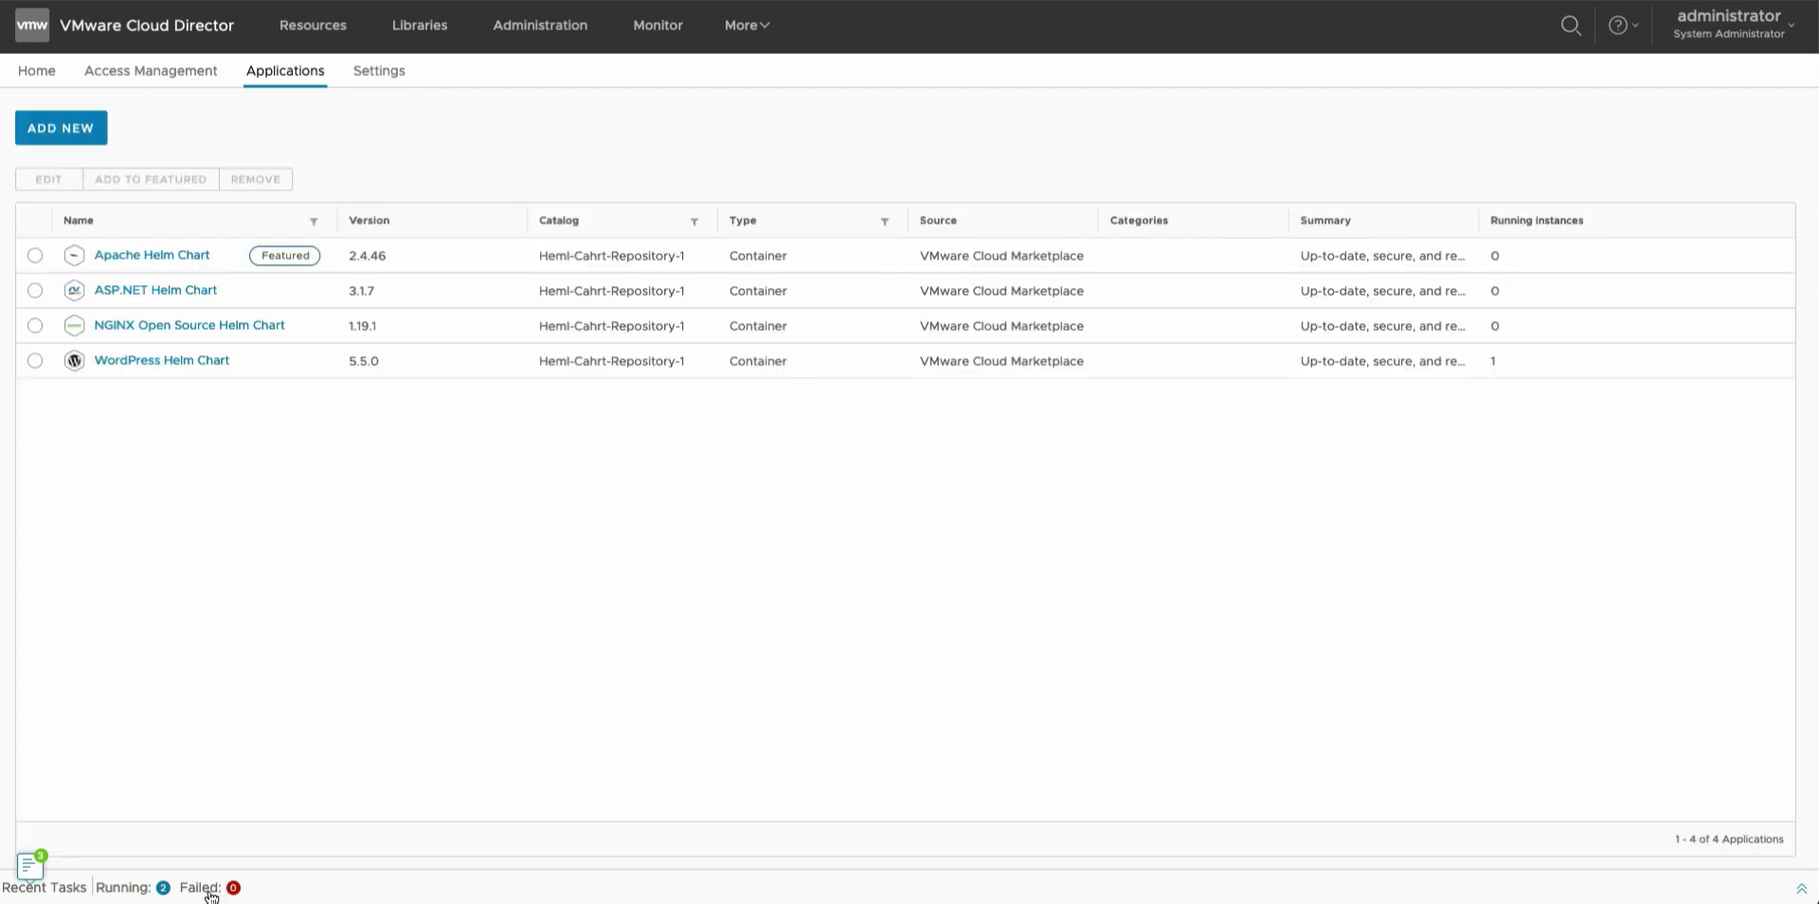
{"action": "left_click", "coordinate": [35, 360]}
{"action": "left_click", "coordinate": [142, 178]}
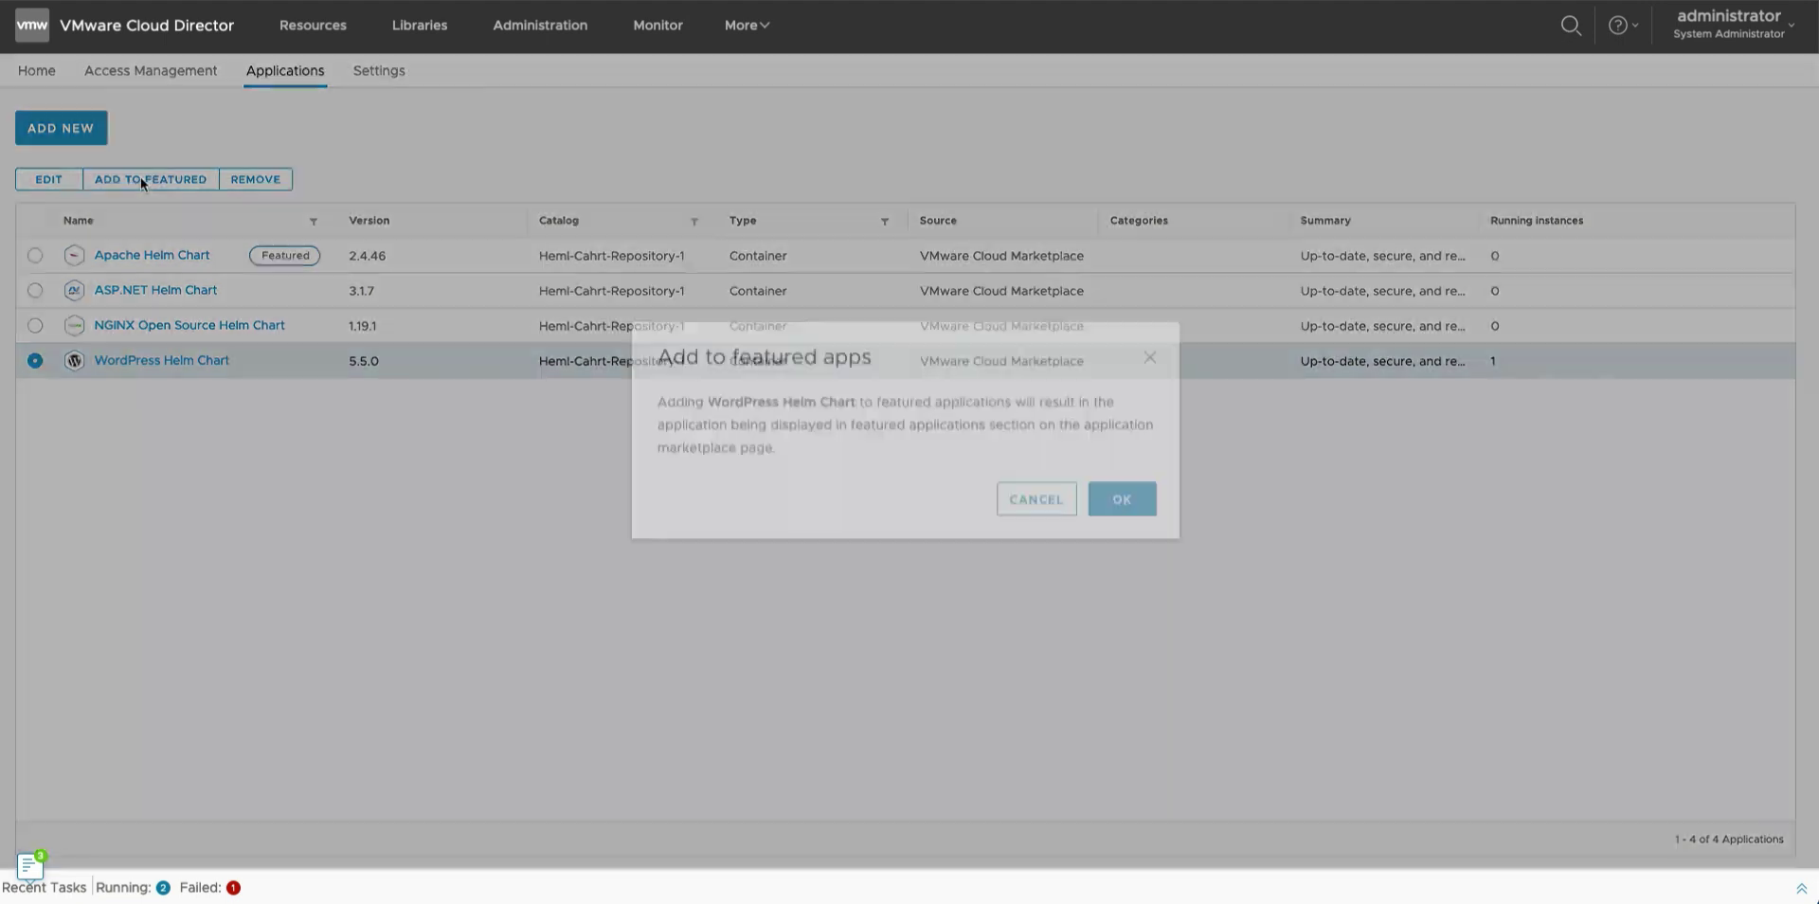
{"action": "left_click", "coordinate": [1106, 524]}
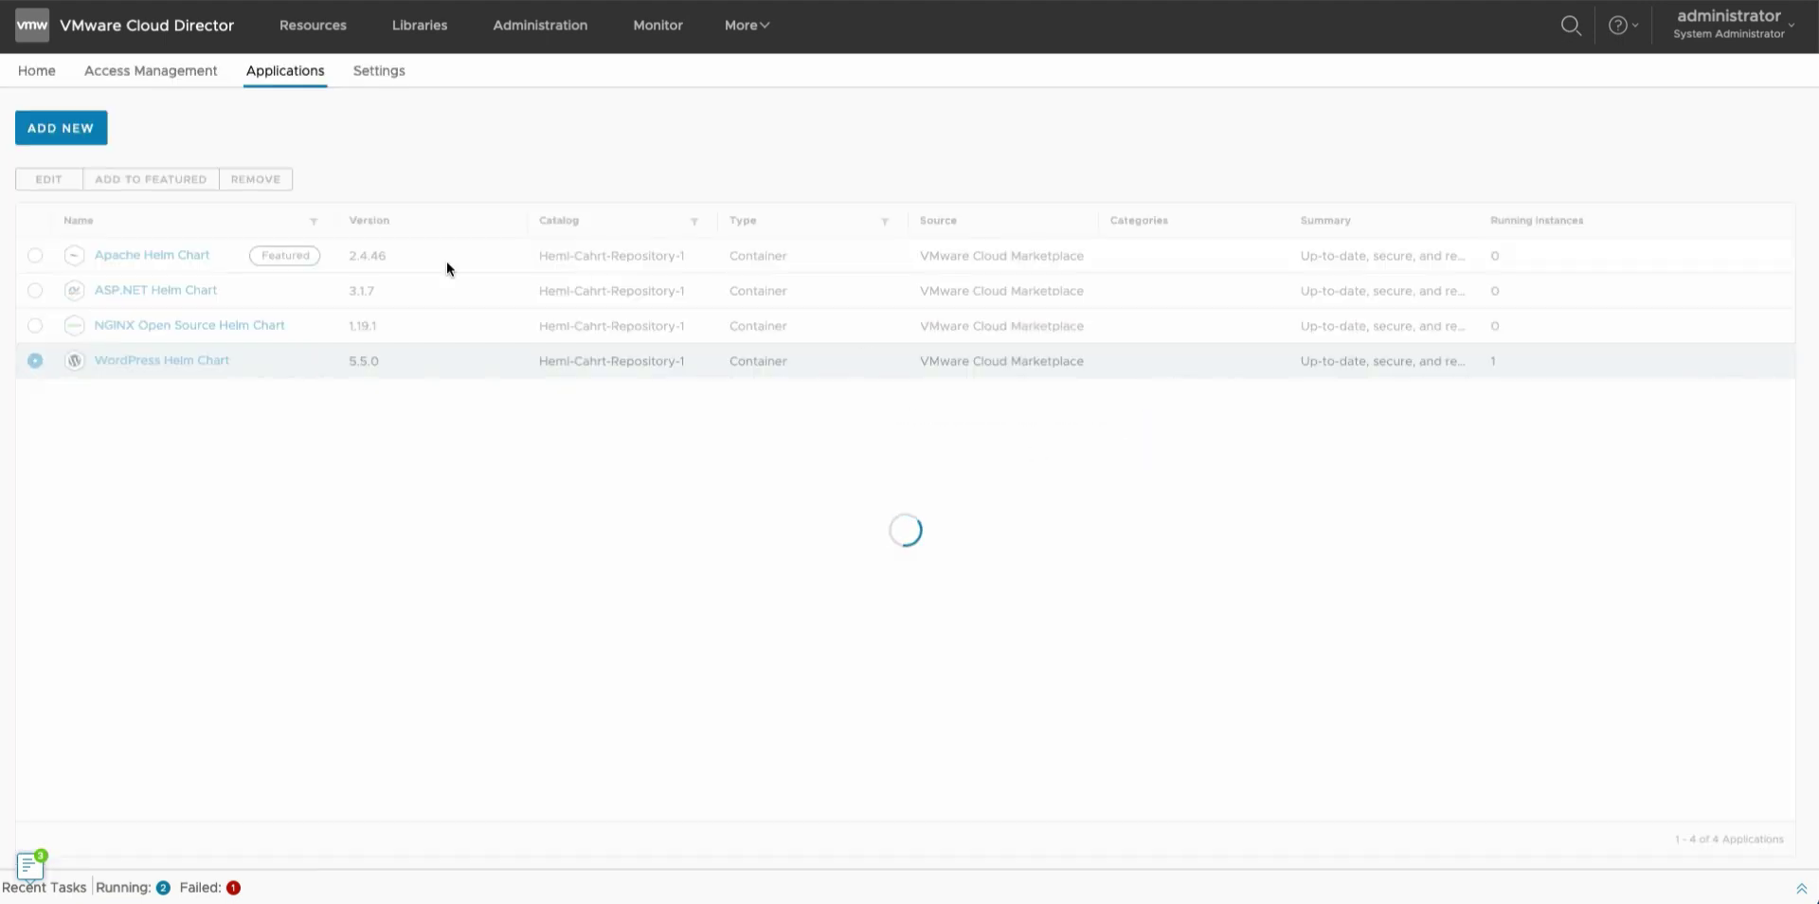
{"action": "left_click", "coordinate": [377, 82]}
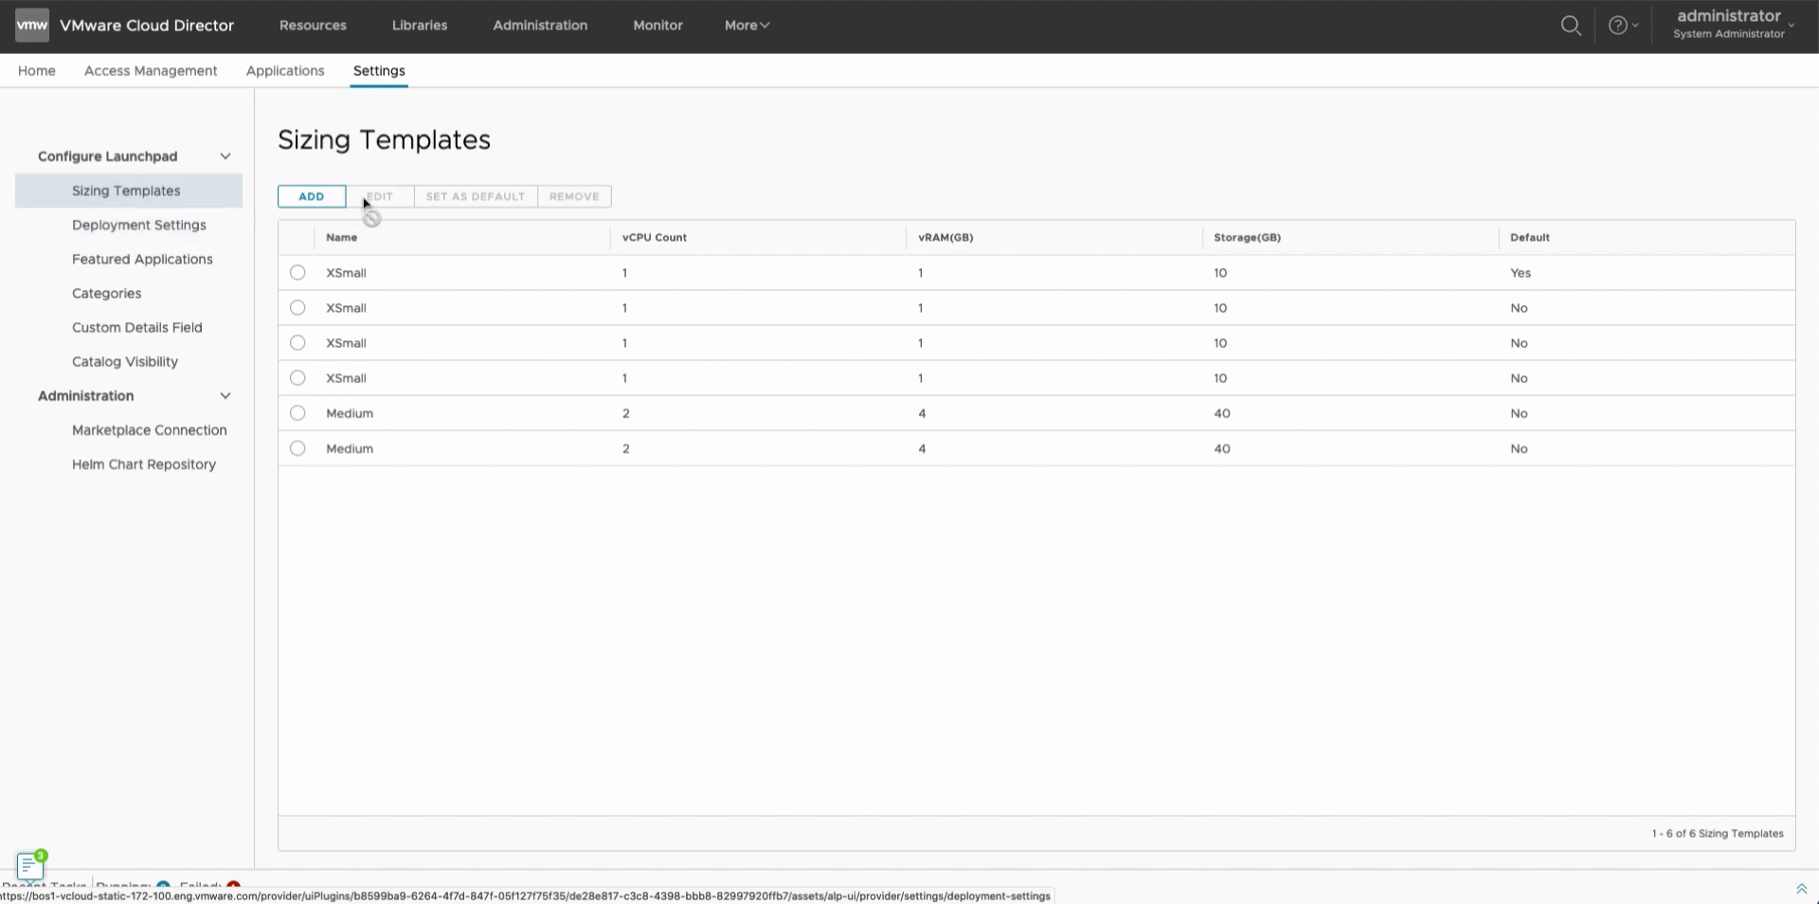
Set org1's default deployment to VDC org1vdc with Internal IP Address assignment.
{"action": "left_click", "coordinate": [139, 237]}
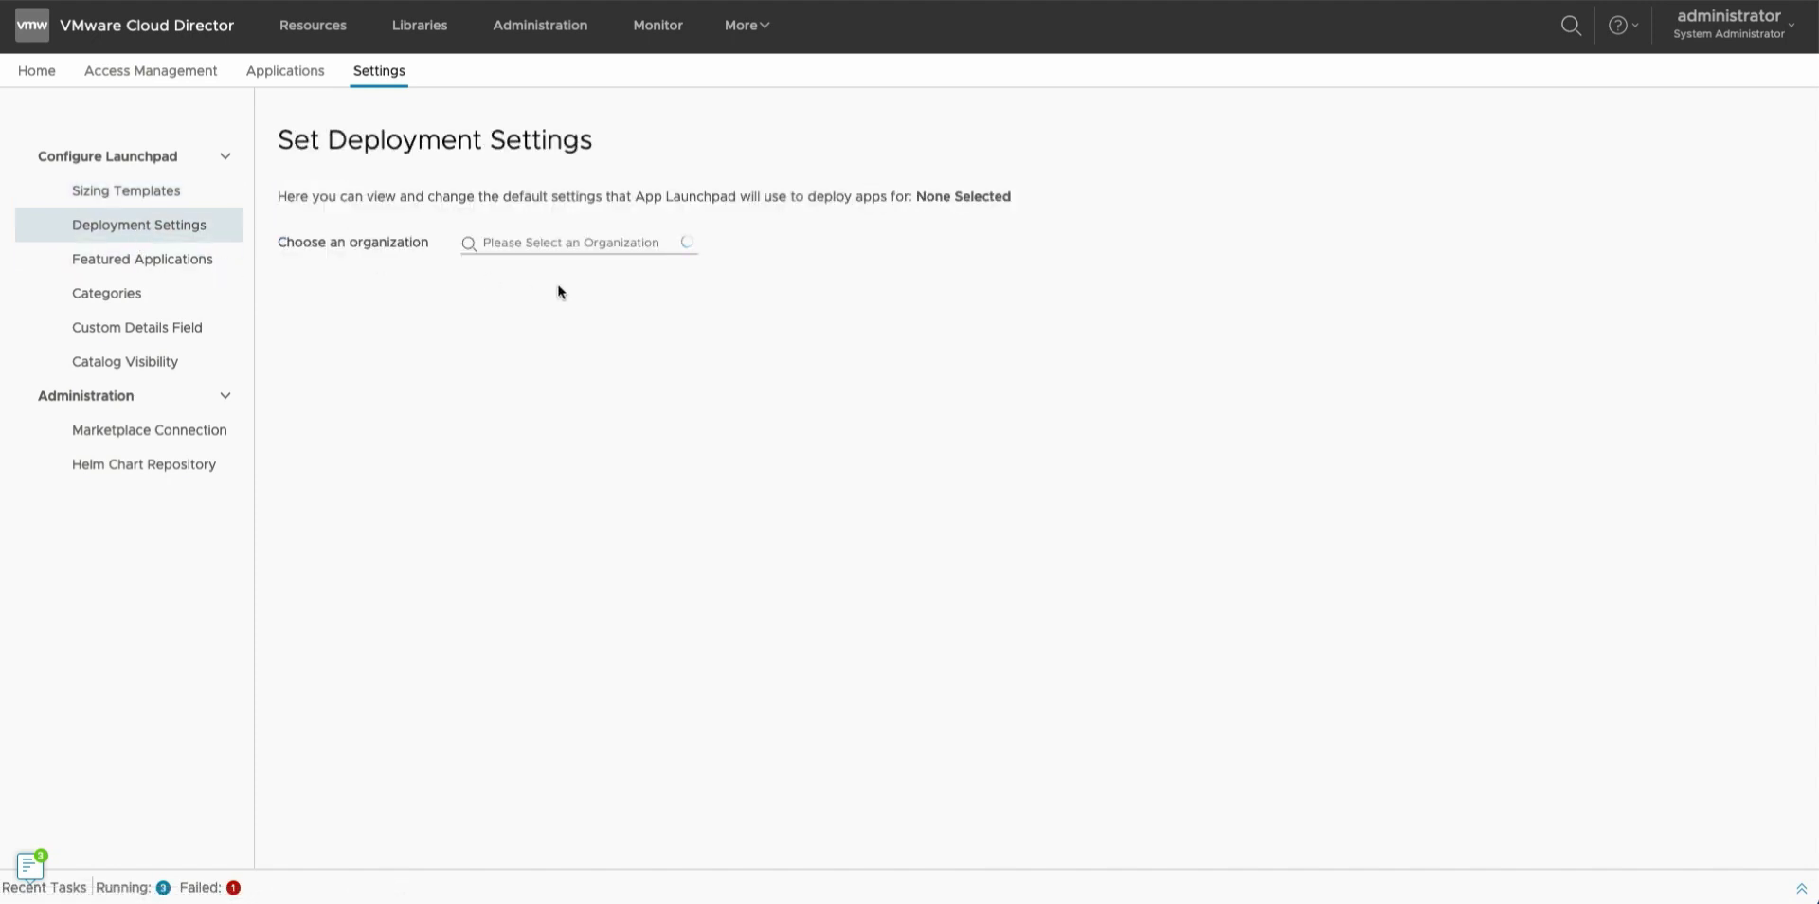
{"action": "left_click", "coordinate": [537, 245]}
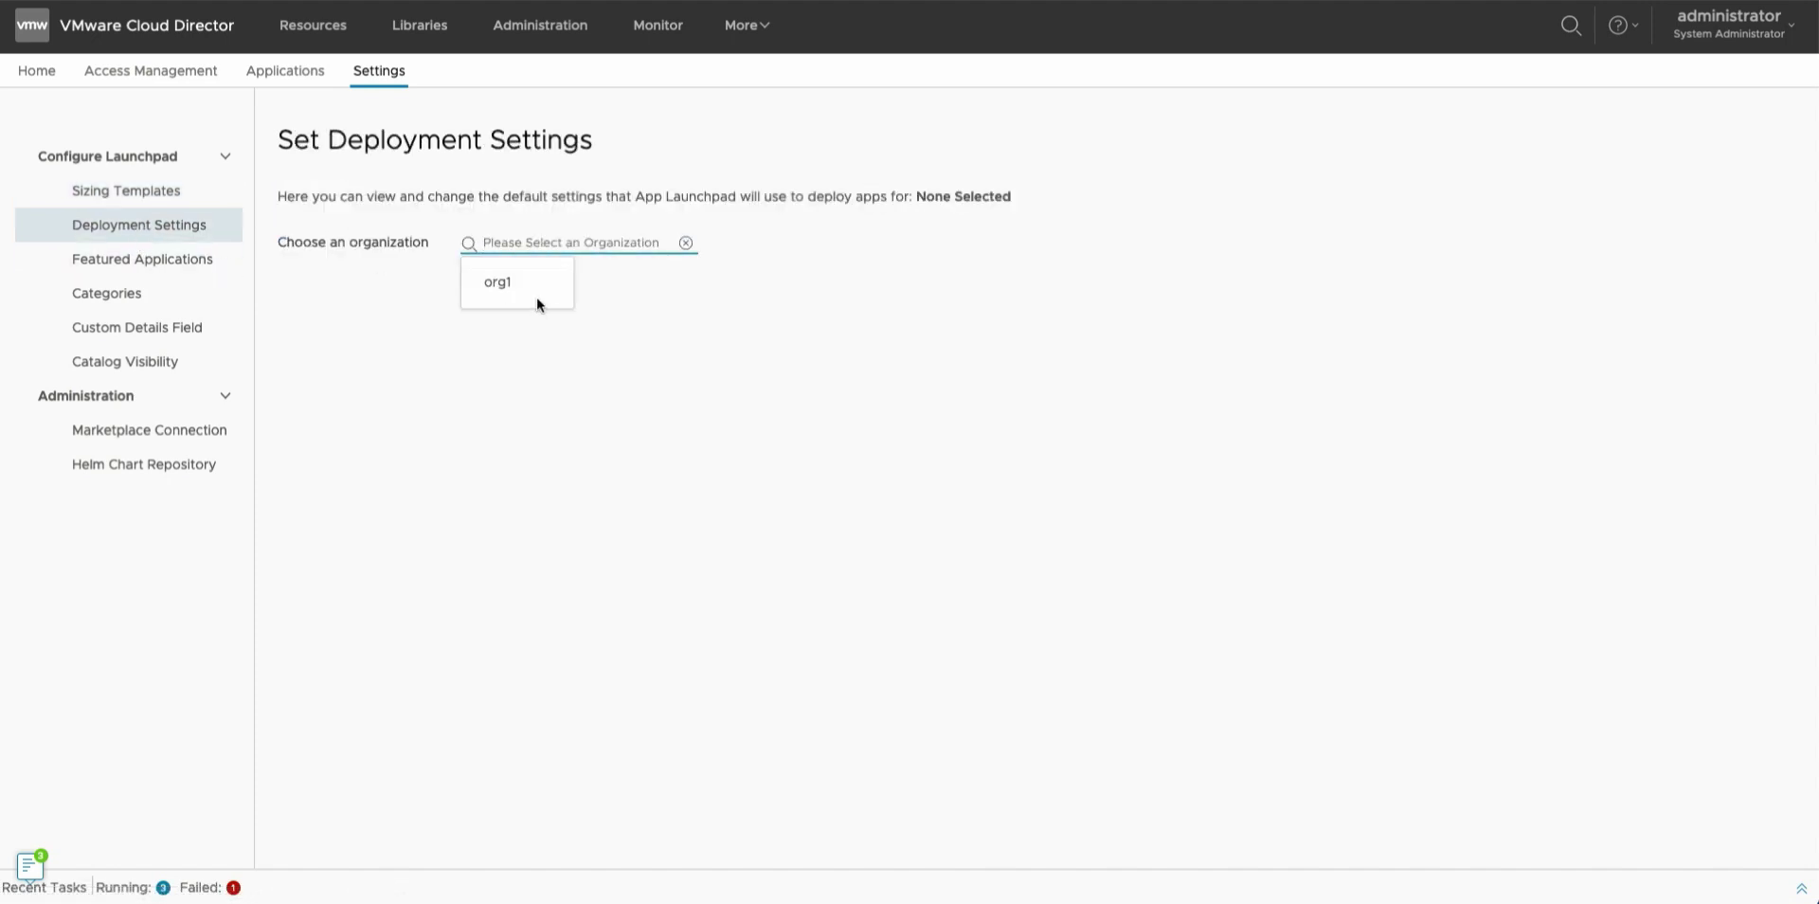
{"action": "left_click", "coordinate": [535, 285]}
{"action": "left_click", "coordinate": [537, 295]}
{"action": "left_click", "coordinate": [536, 294]}
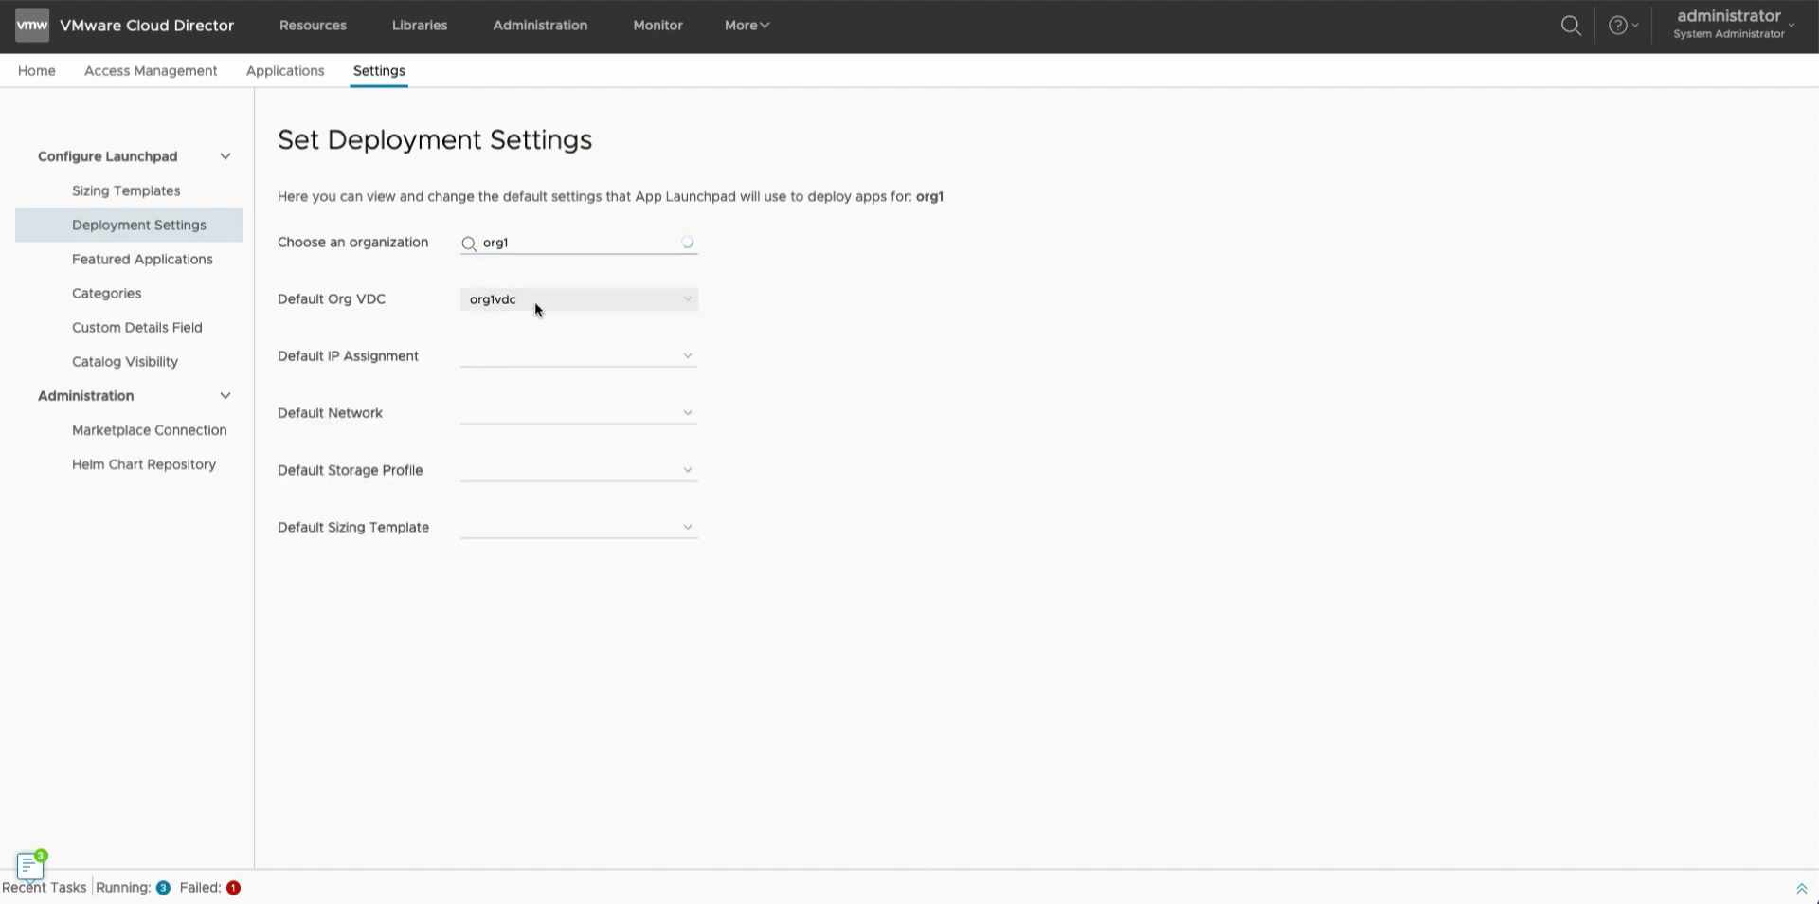
{"action": "left_click", "coordinate": [532, 364]}
{"action": "left_click", "coordinate": [531, 390]}
{"action": "left_click", "coordinate": [524, 356]}
{"action": "left_click", "coordinate": [521, 338]}
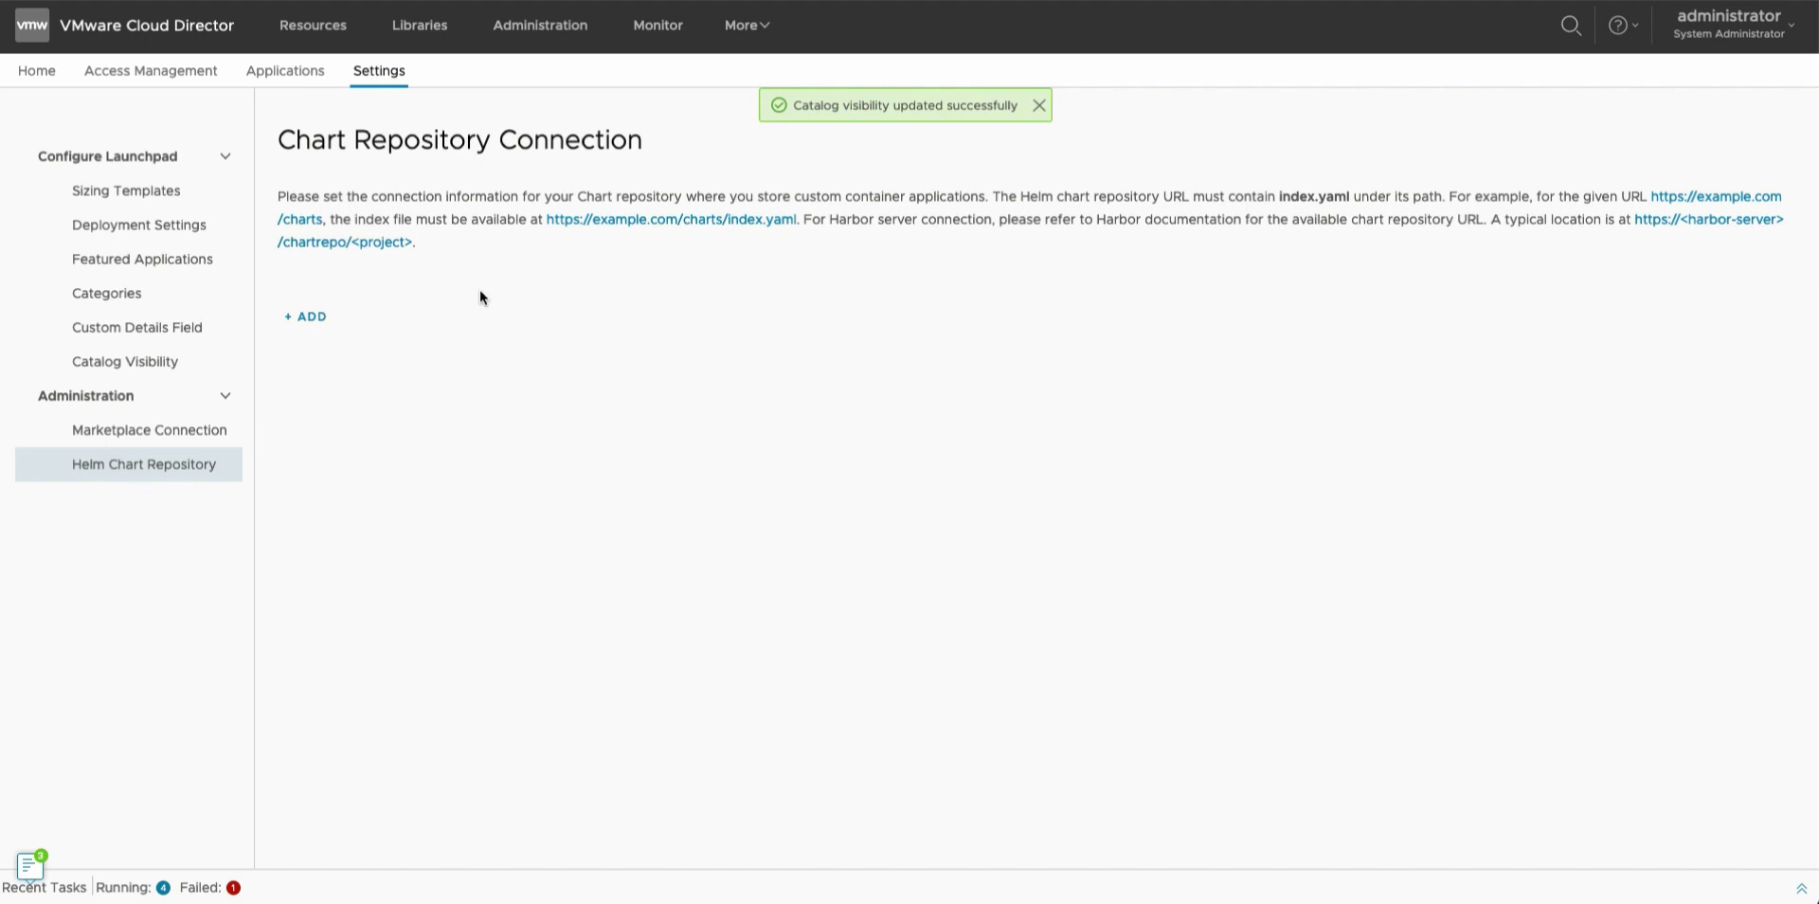
{"action": "left_click", "coordinate": [305, 317]}
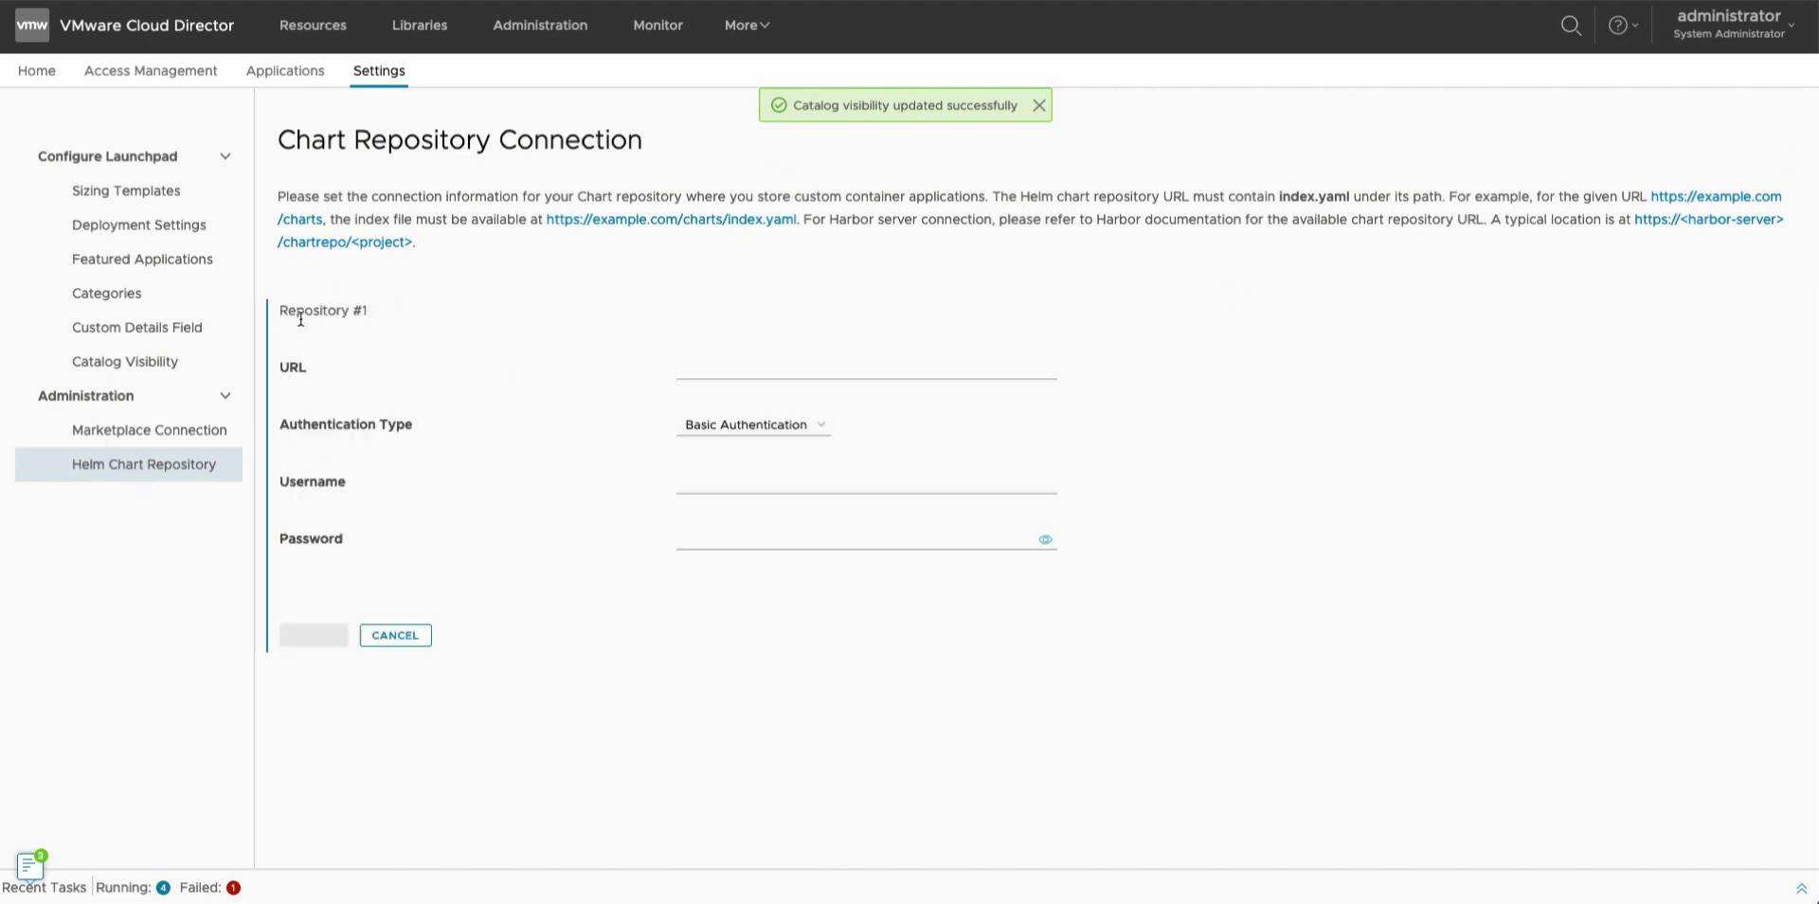
{"action": "left_click", "coordinate": [697, 369]}
{"action": "type", "text": "https://charts.bitnami.com/bitnami"}
{"action": "left_click", "coordinate": [726, 423]}
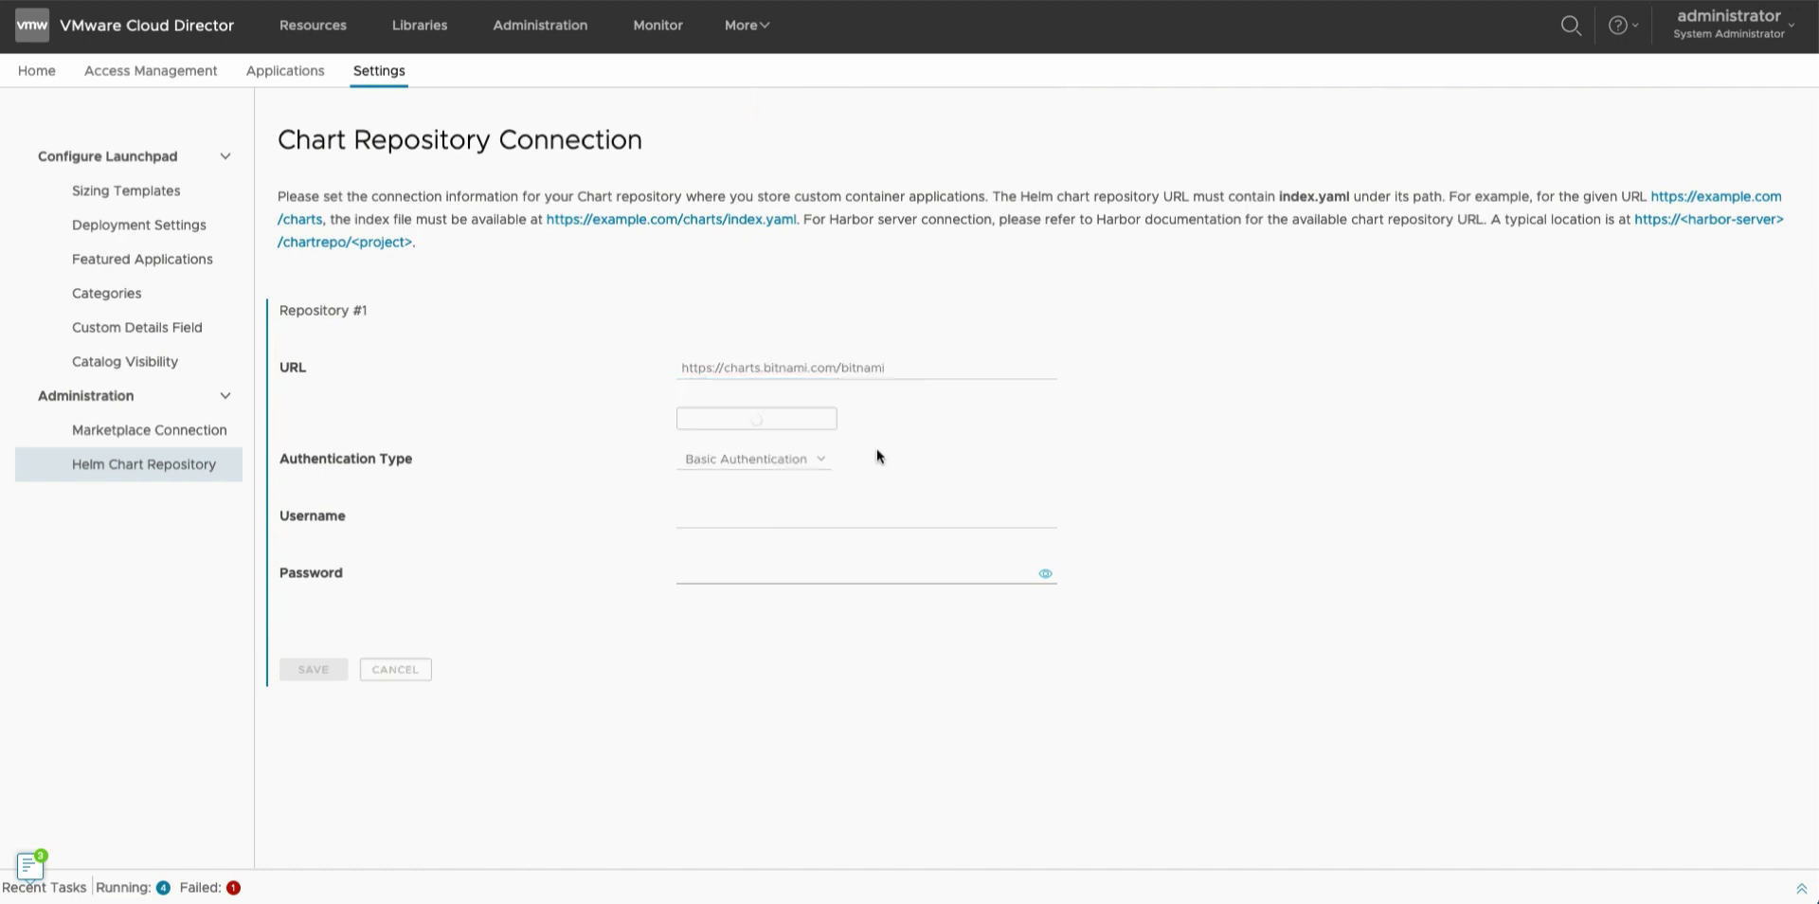
{"action": "left_click", "coordinate": [769, 447]}
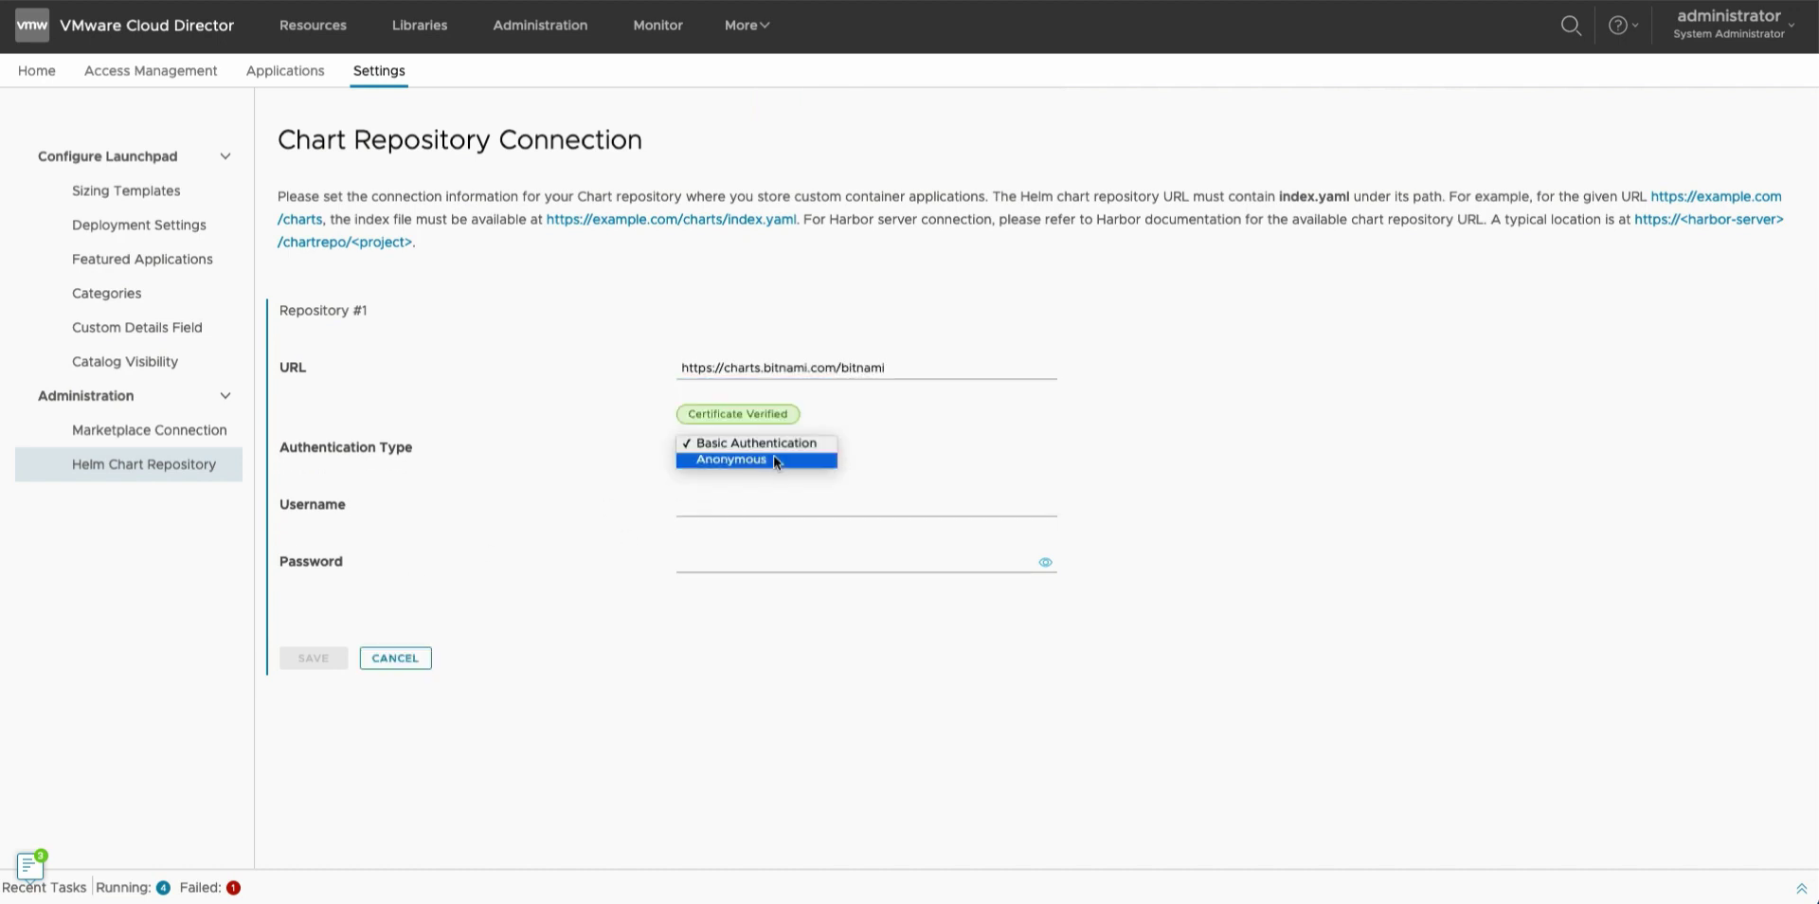
{"action": "left_click", "coordinate": [773, 459]}
{"action": "left_click", "coordinate": [309, 547]}
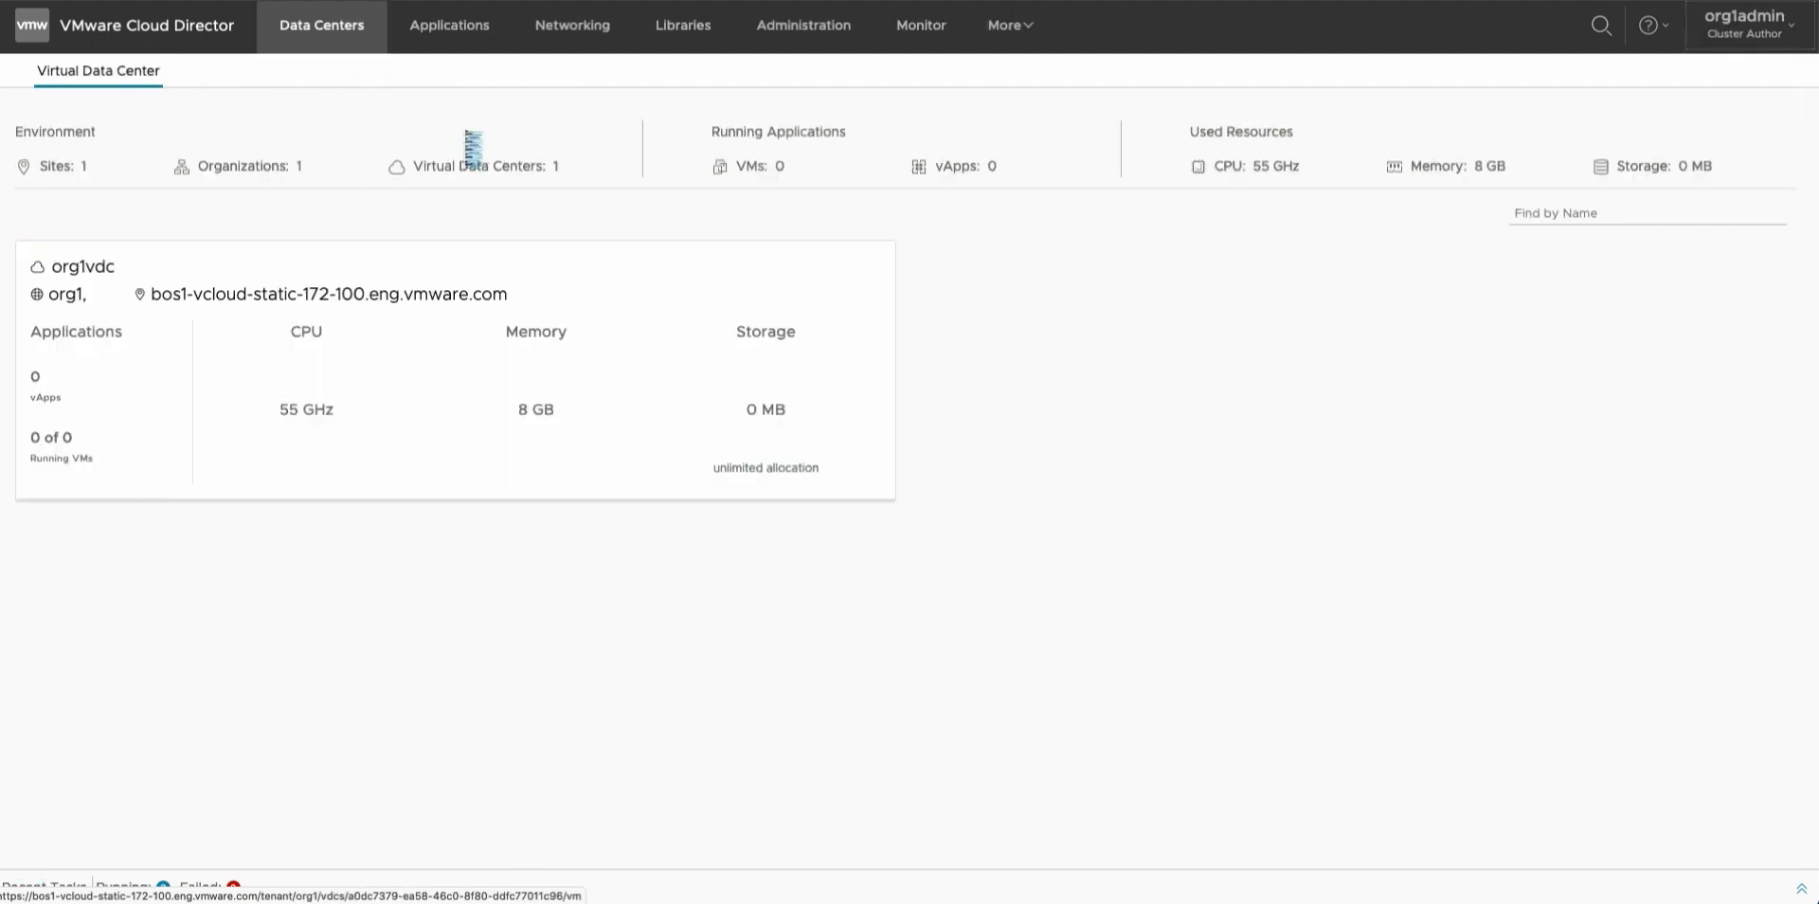
{"action": "left_click", "coordinate": [1009, 24]}
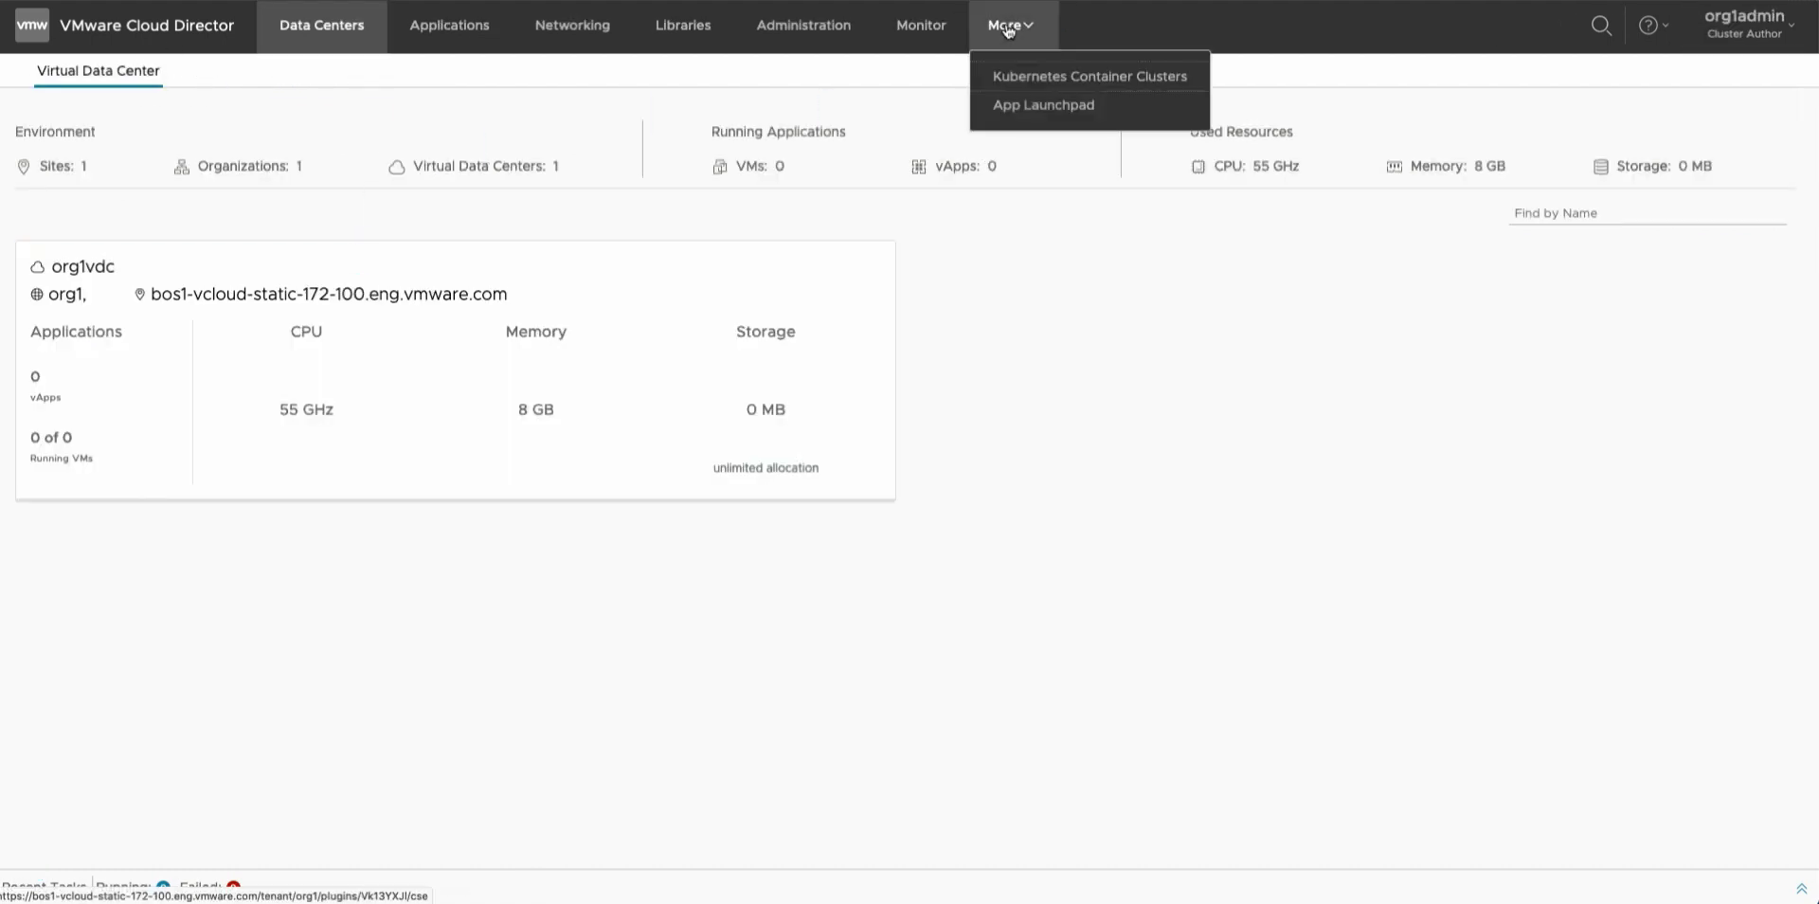
Check democluster (vSphere with Tanzu, 1.17.7) under Kubernetes Container Clusters, then view its worker VM in vSphere.
{"action": "left_click", "coordinate": [1023, 90]}
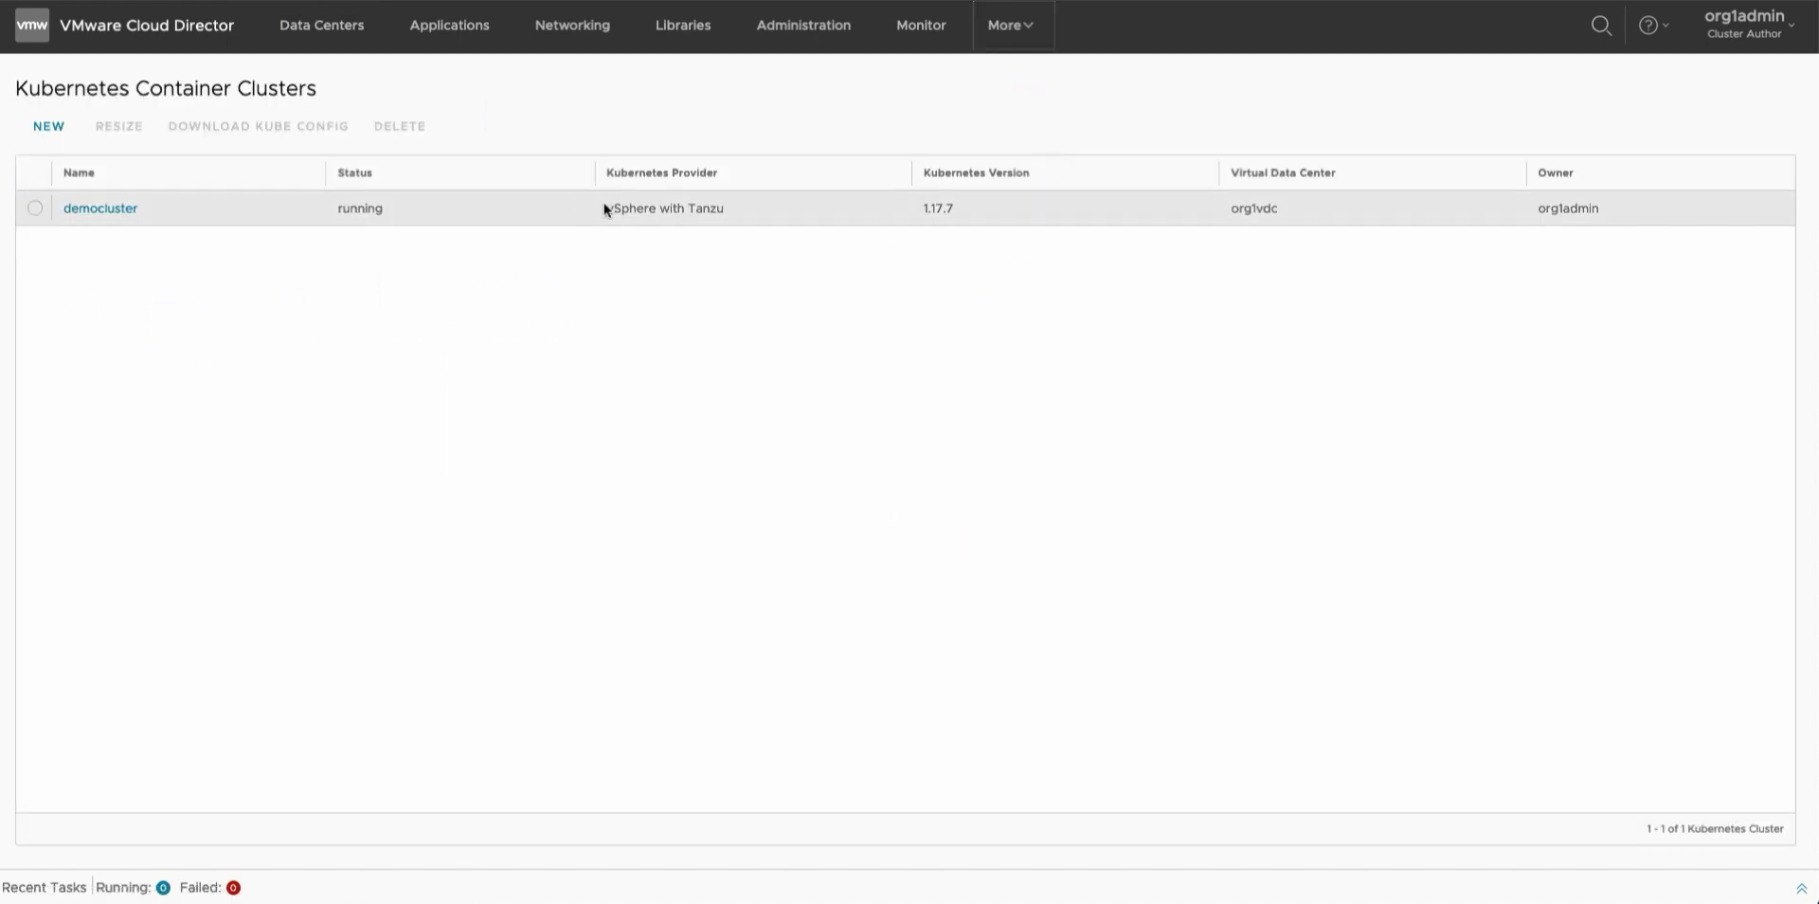
{"action": "left_click_drag", "start_coordinate": [606, 208], "coordinate": [719, 211]}
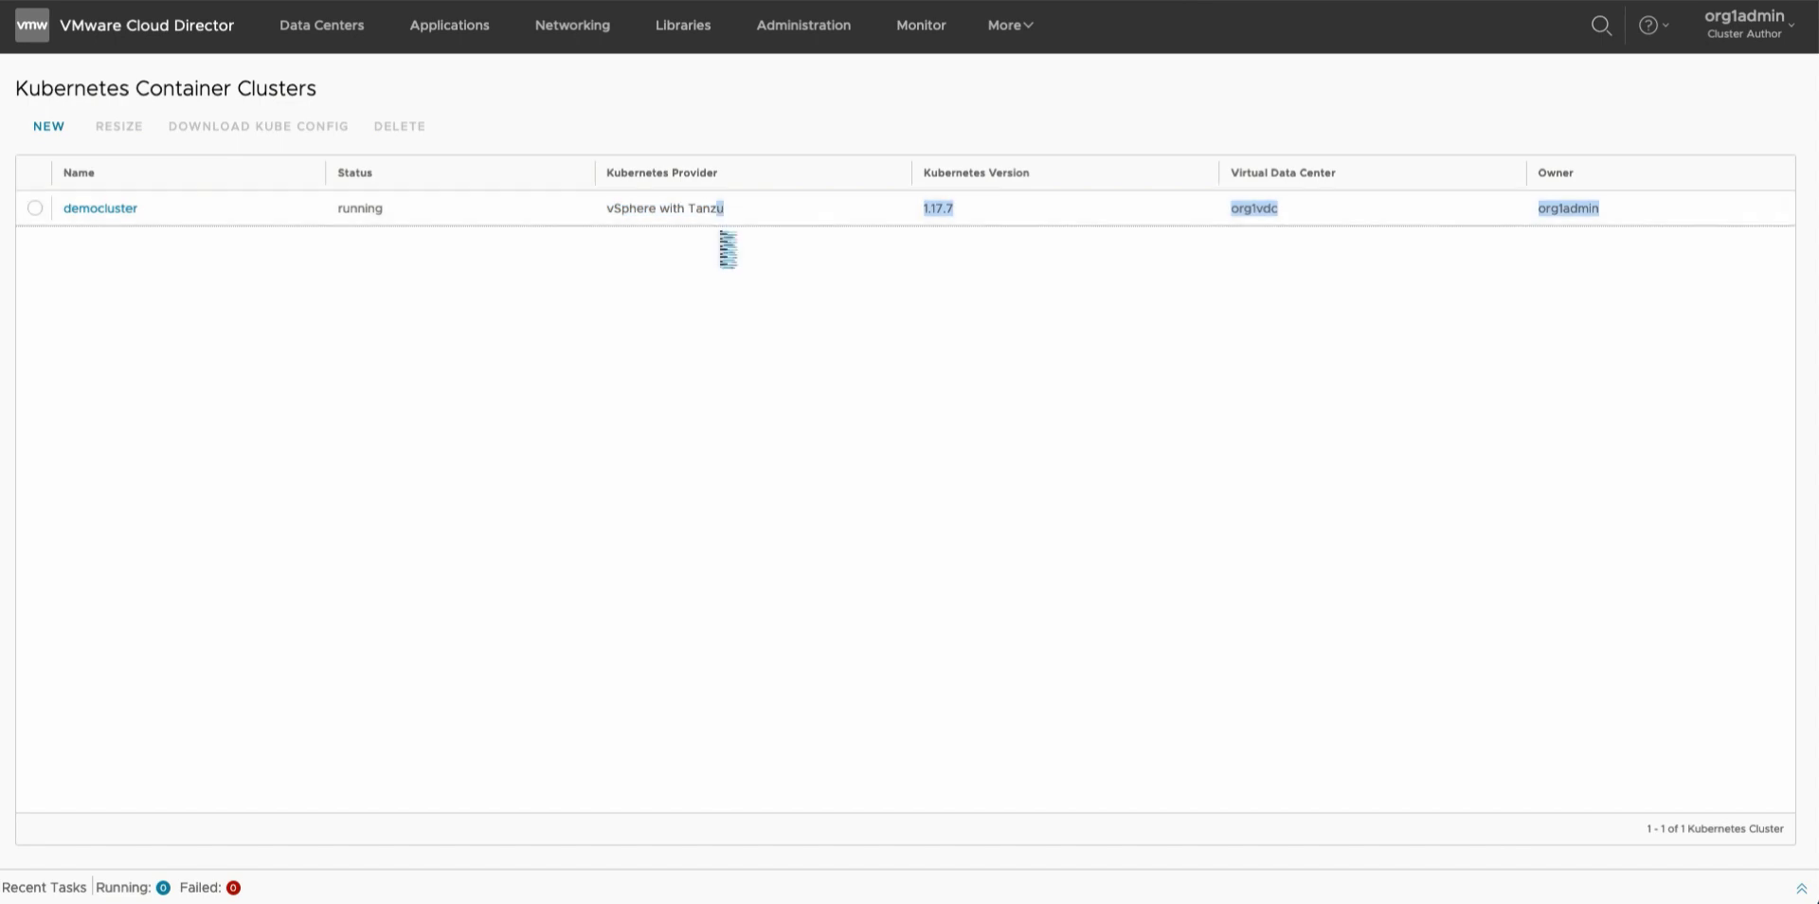
{"action": "left_click", "coordinate": [728, 251]}
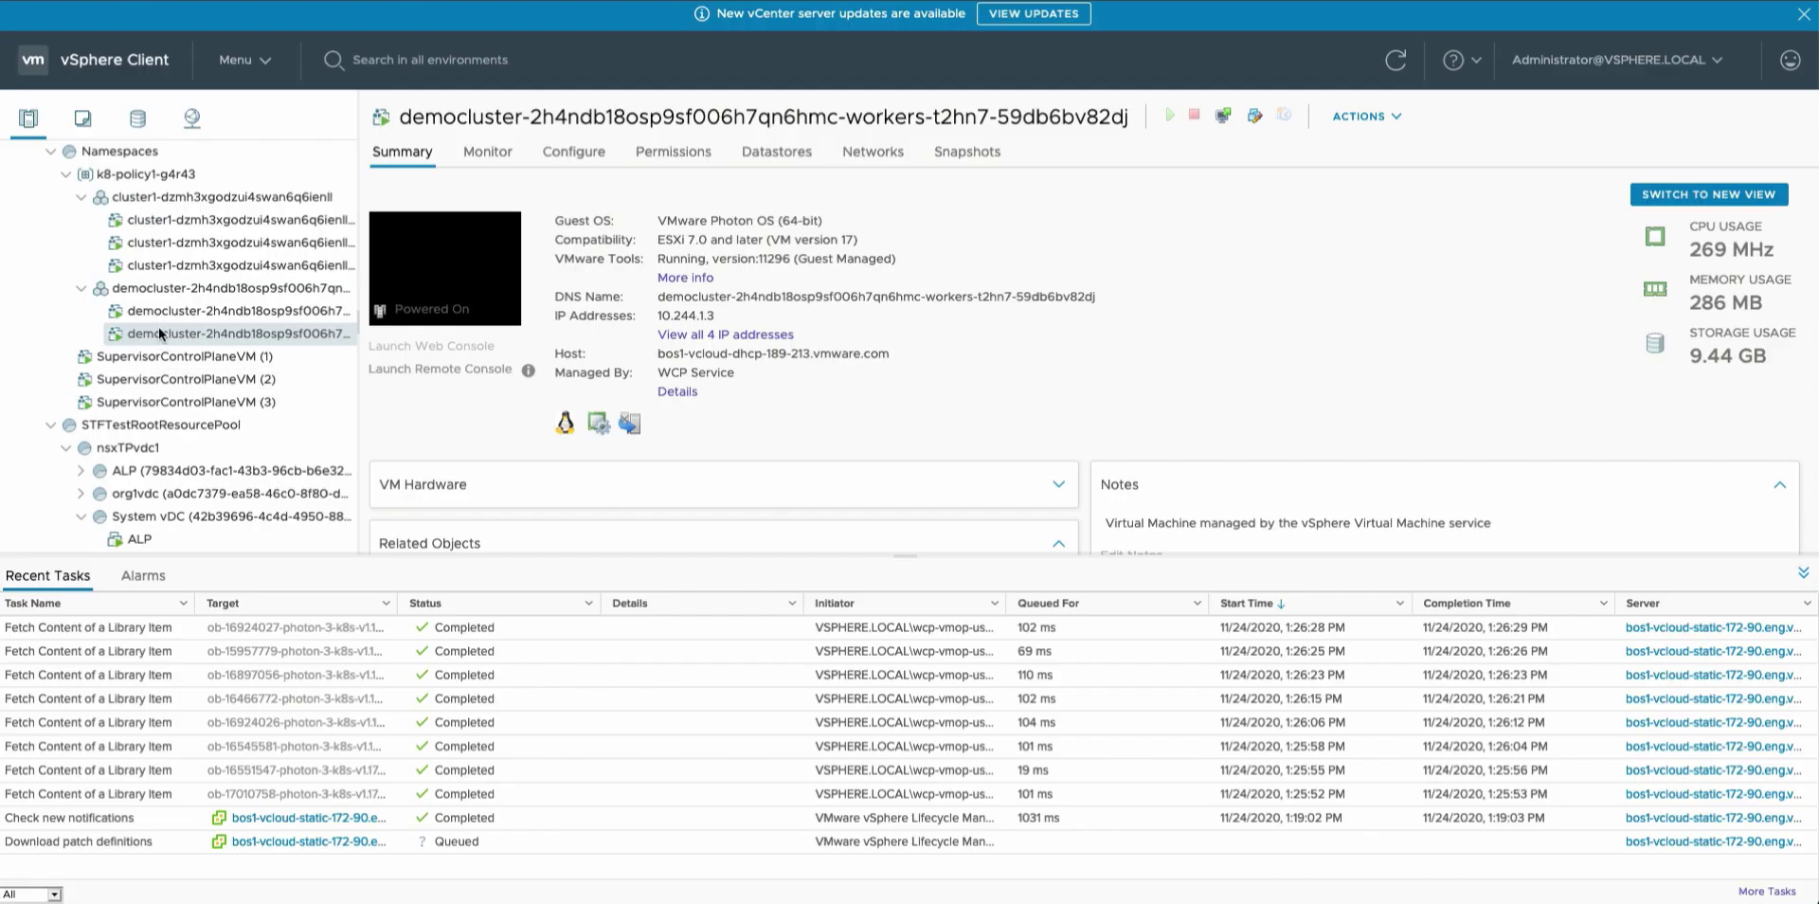
{"action": "left_click", "coordinate": [150, 290]}
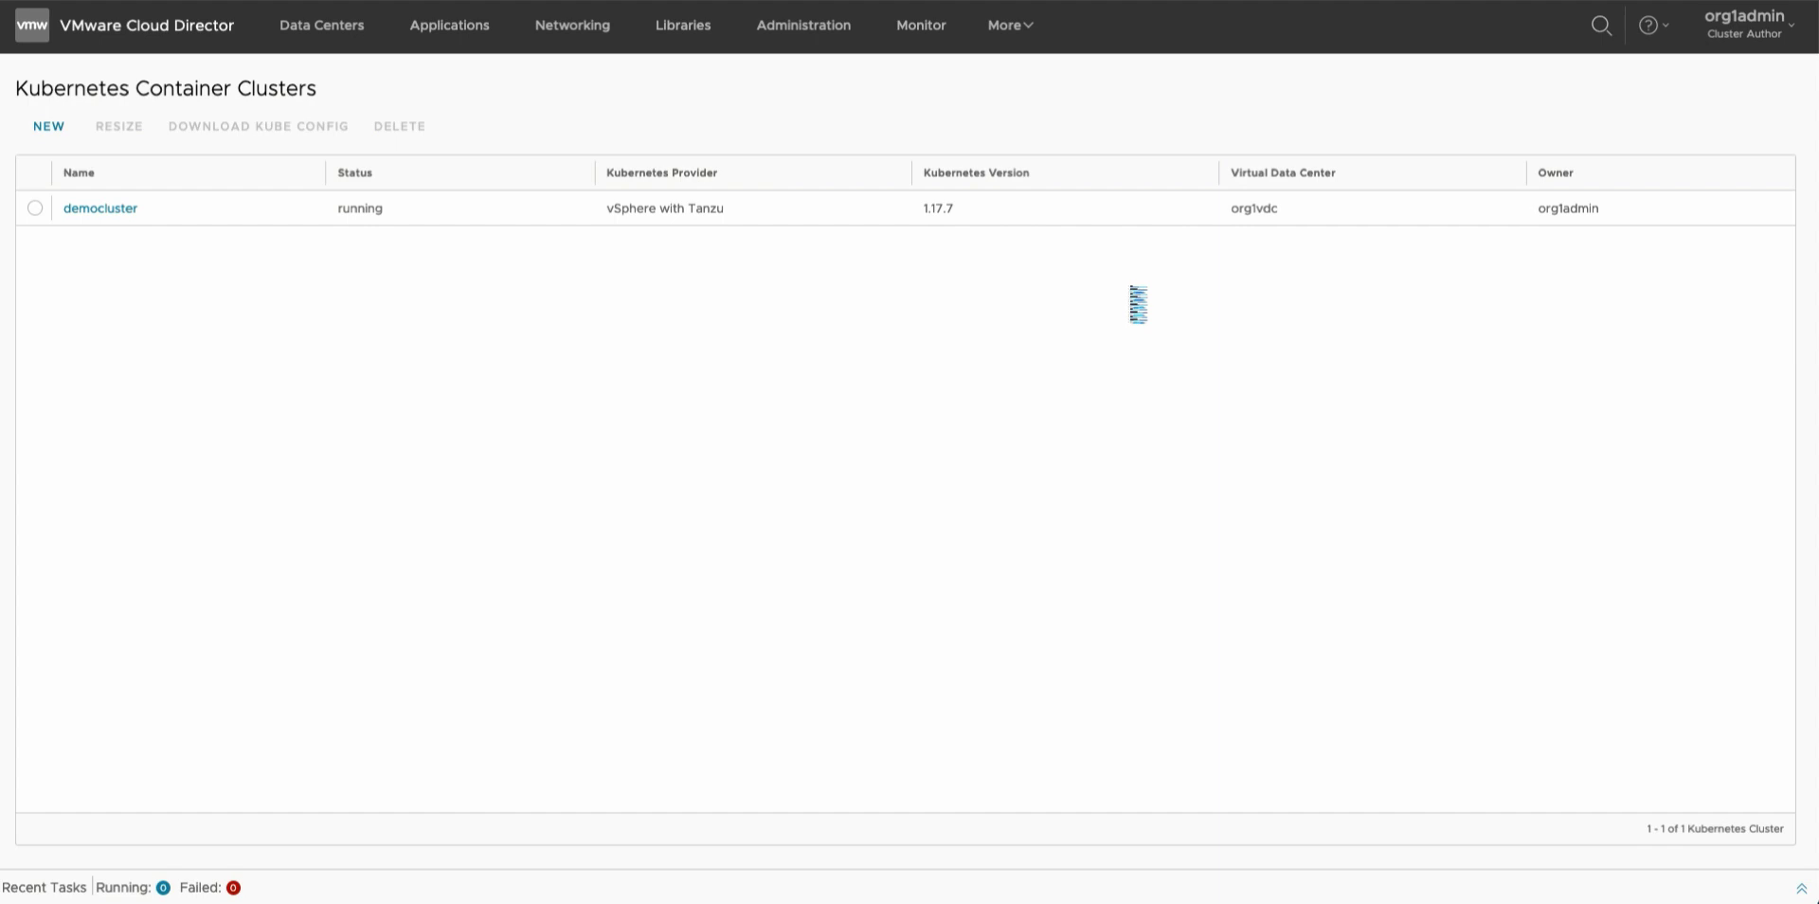
Start launching the WordPress Helm Chart from the App Launchpad marketplace.
{"action": "left_click", "coordinate": [1002, 26]}
{"action": "left_click", "coordinate": [1049, 112]}
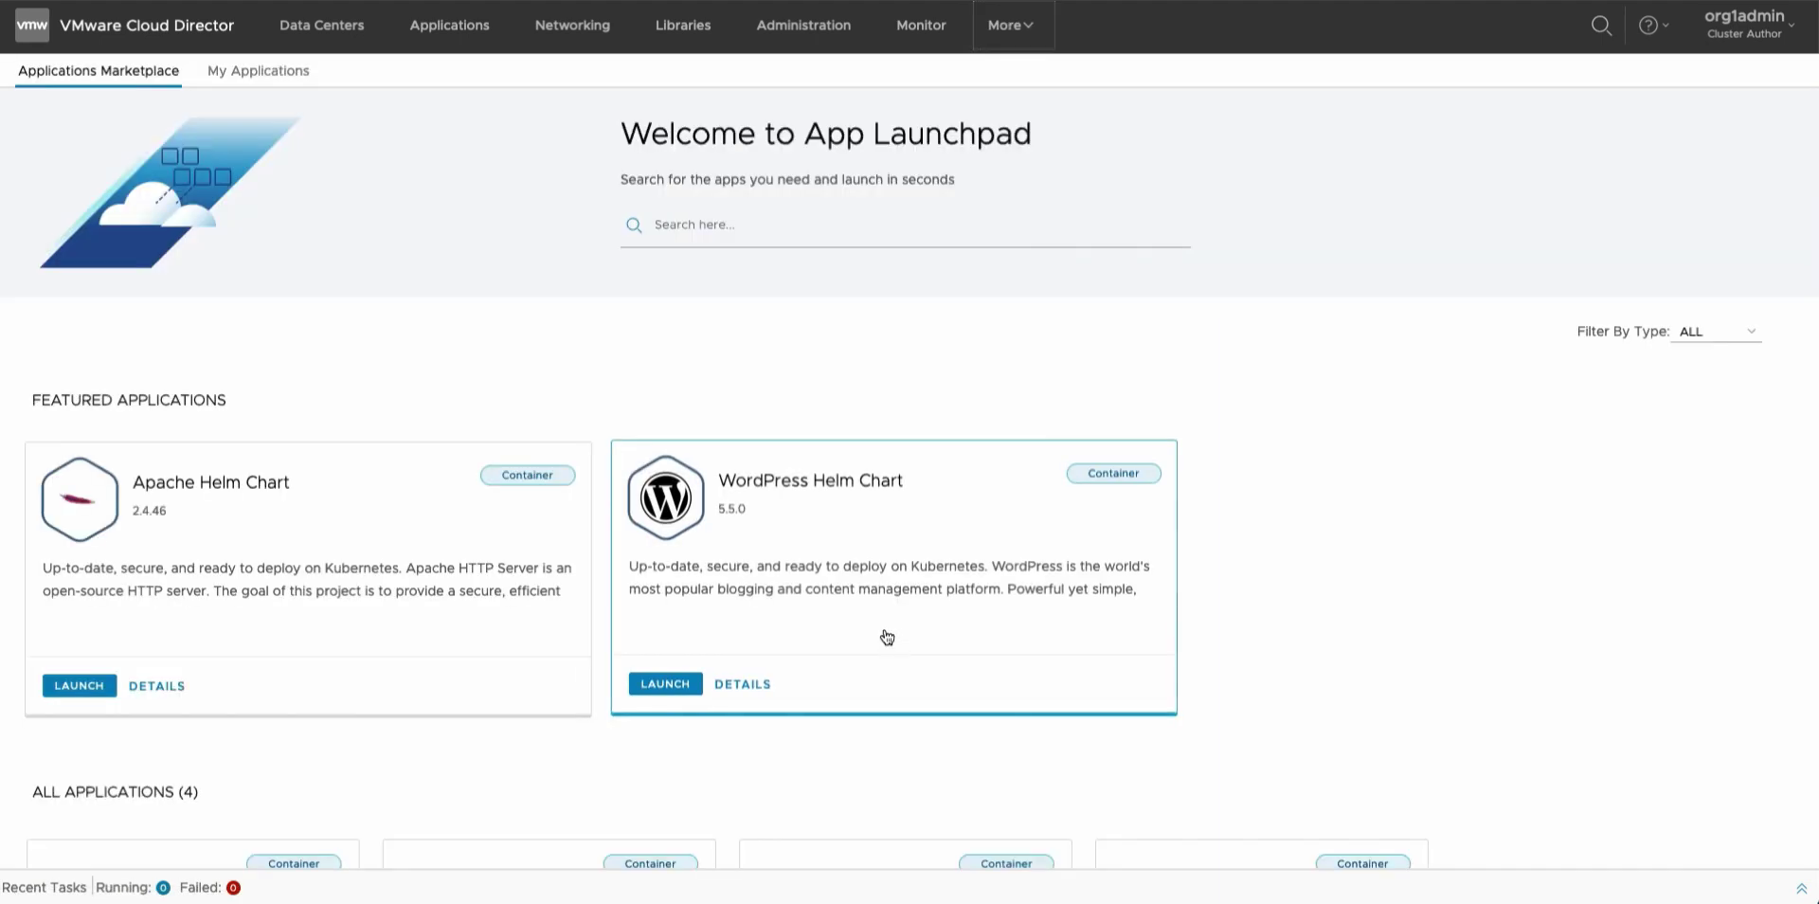
{"action": "left_click", "coordinate": [663, 685]}
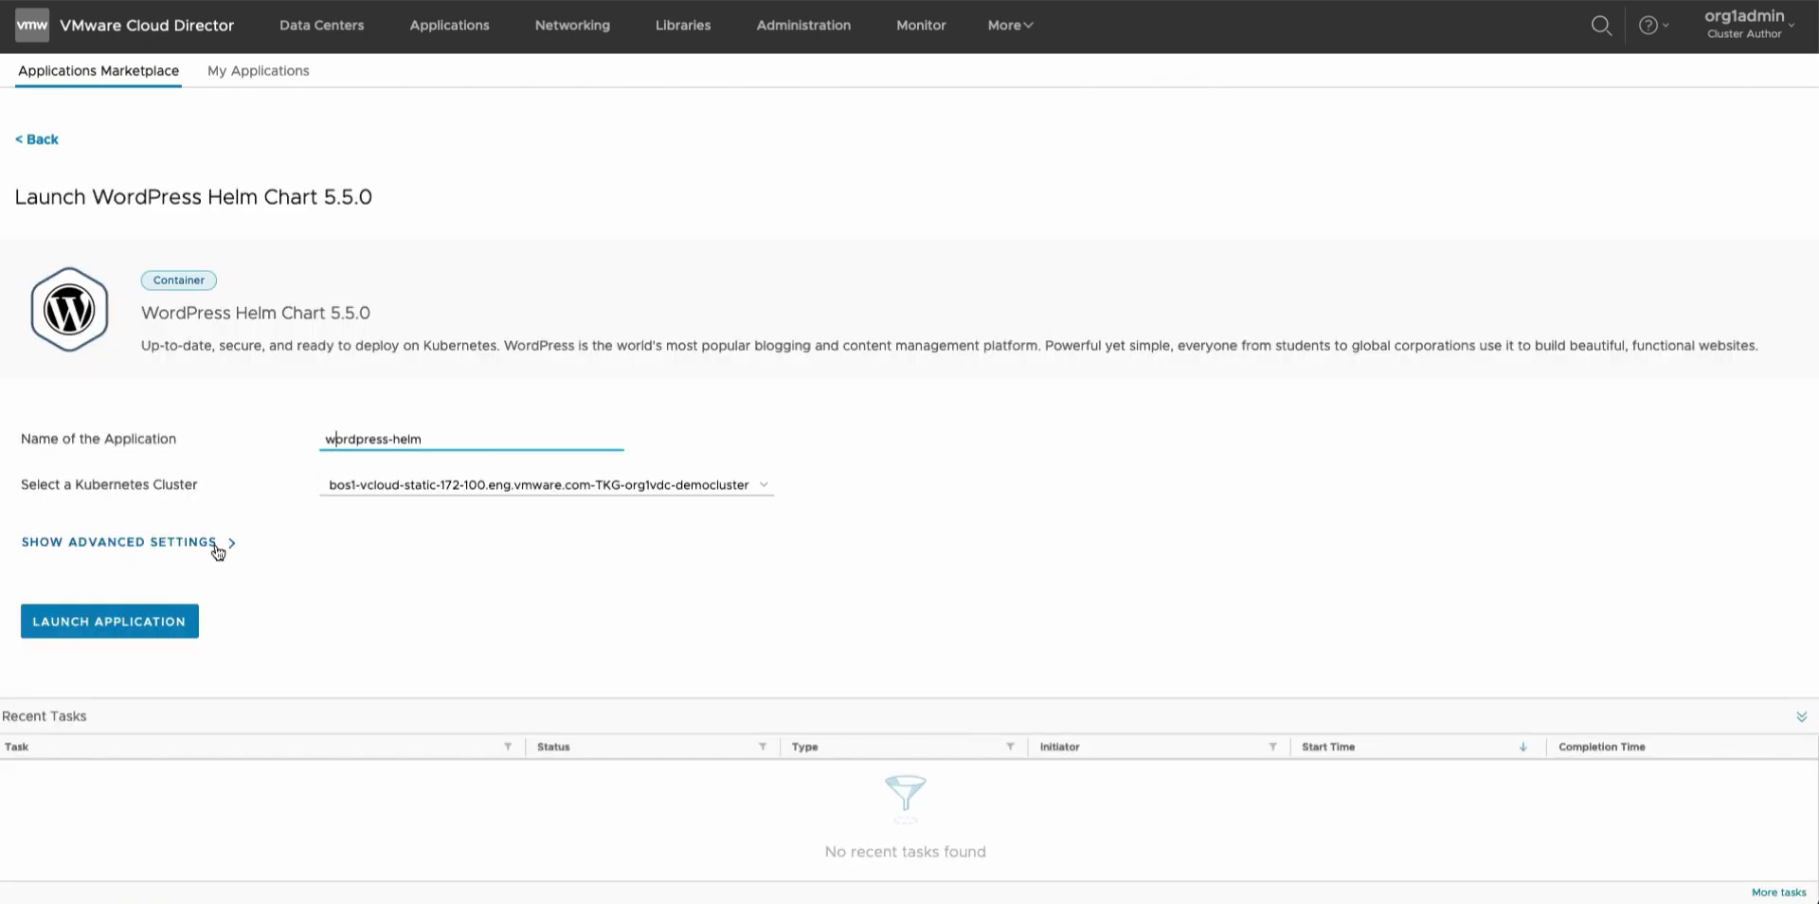
In the advanced settings, enter a custom WordPress password and review the remaining form values.
{"action": "left_click", "coordinate": [175, 548]}
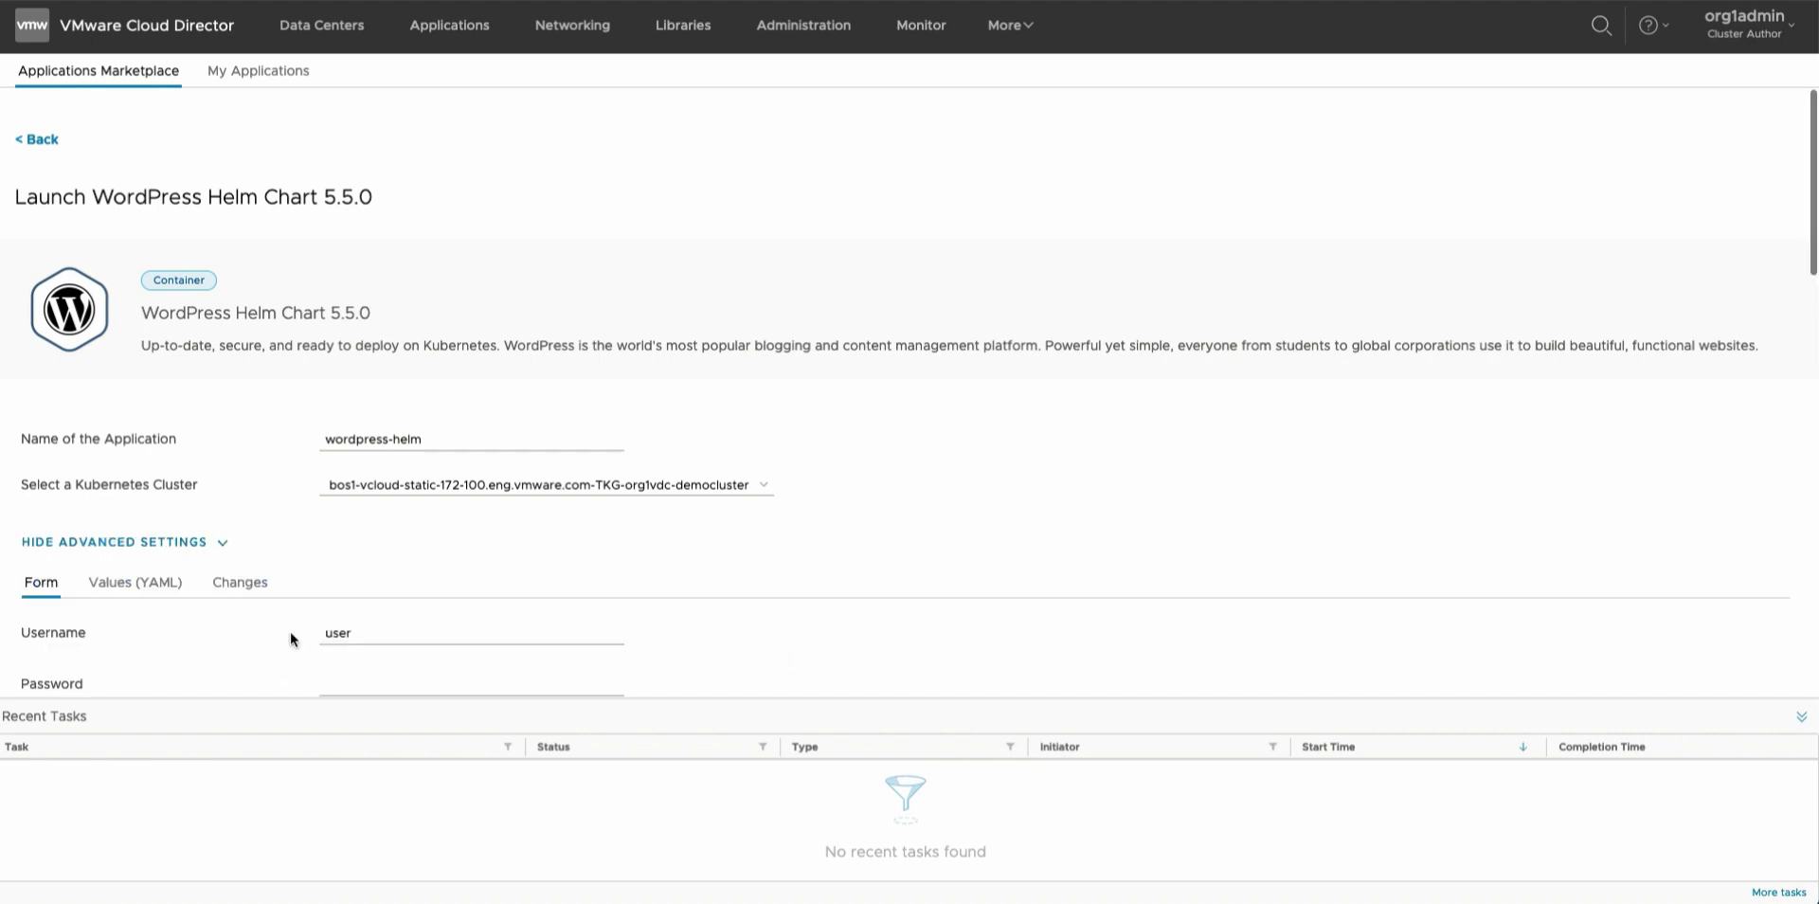
{"action": "scroll", "coordinate": [292, 637], "scroll_direction": "down", "scroll_amount": 3}
{"action": "scroll", "coordinate": [292, 639], "scroll_direction": "down", "scroll_amount": 2}
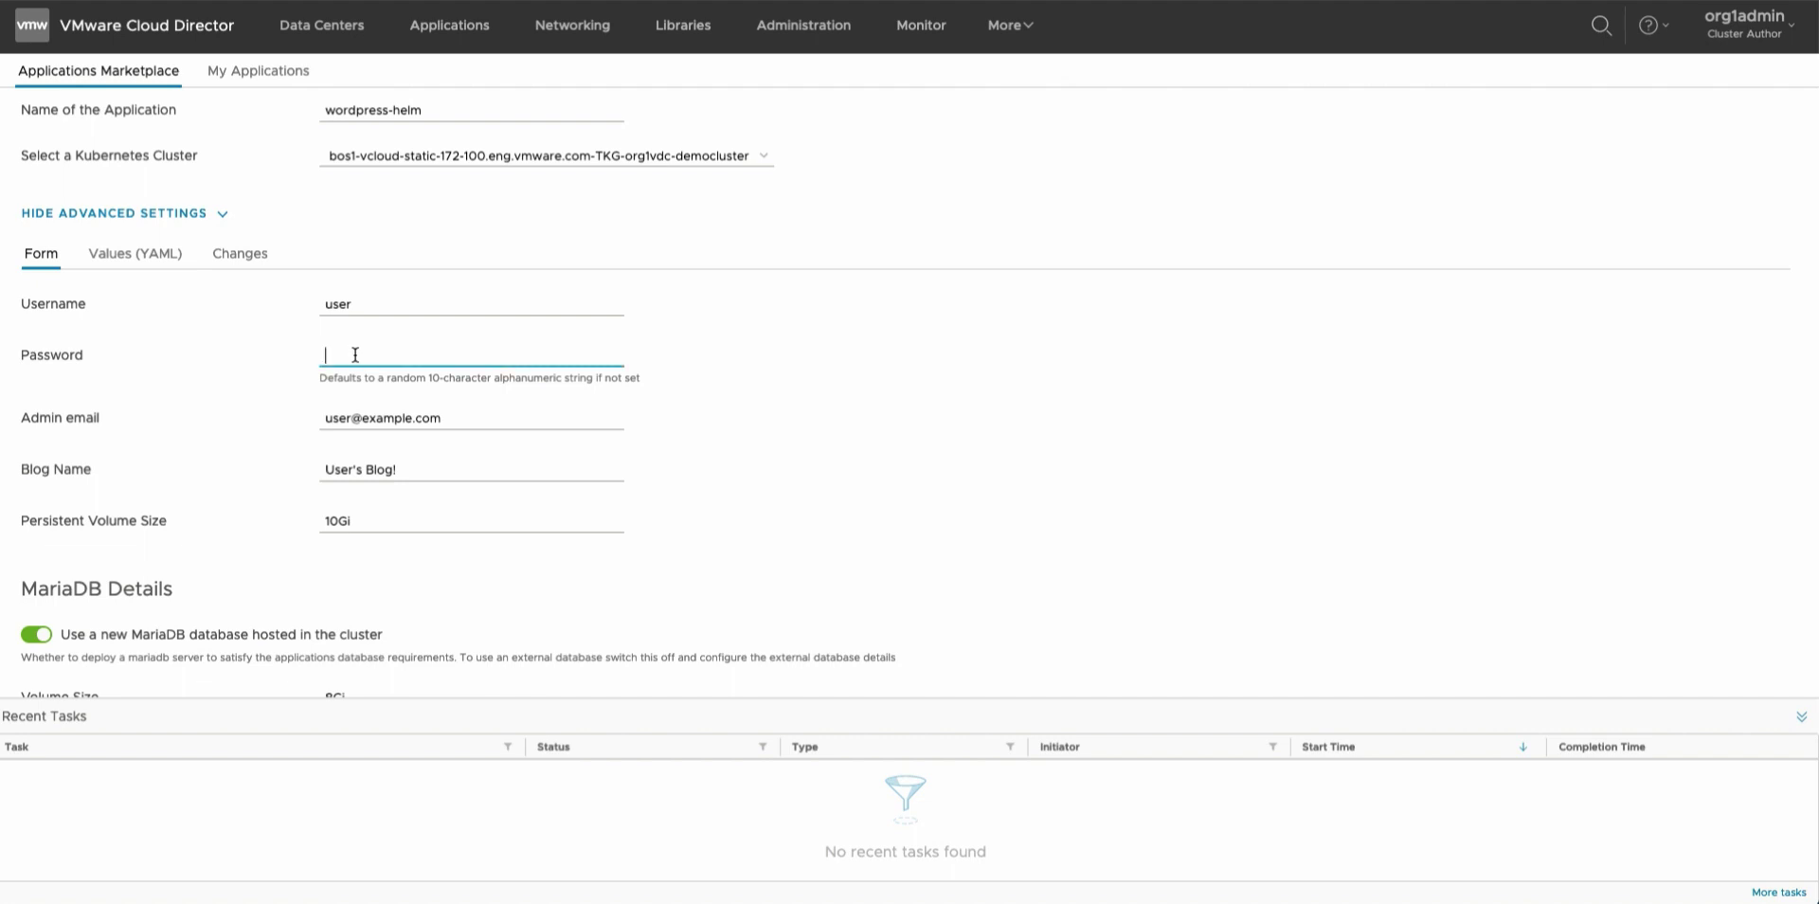
{"action": "type", "text": "DemoP@ssw0rd"}
{"action": "scroll", "coordinate": [348, 465], "scroll_direction": "down", "scroll_amount": 1}
{"action": "scroll", "coordinate": [348, 466], "scroll_direction": "down", "scroll_amount": 1}
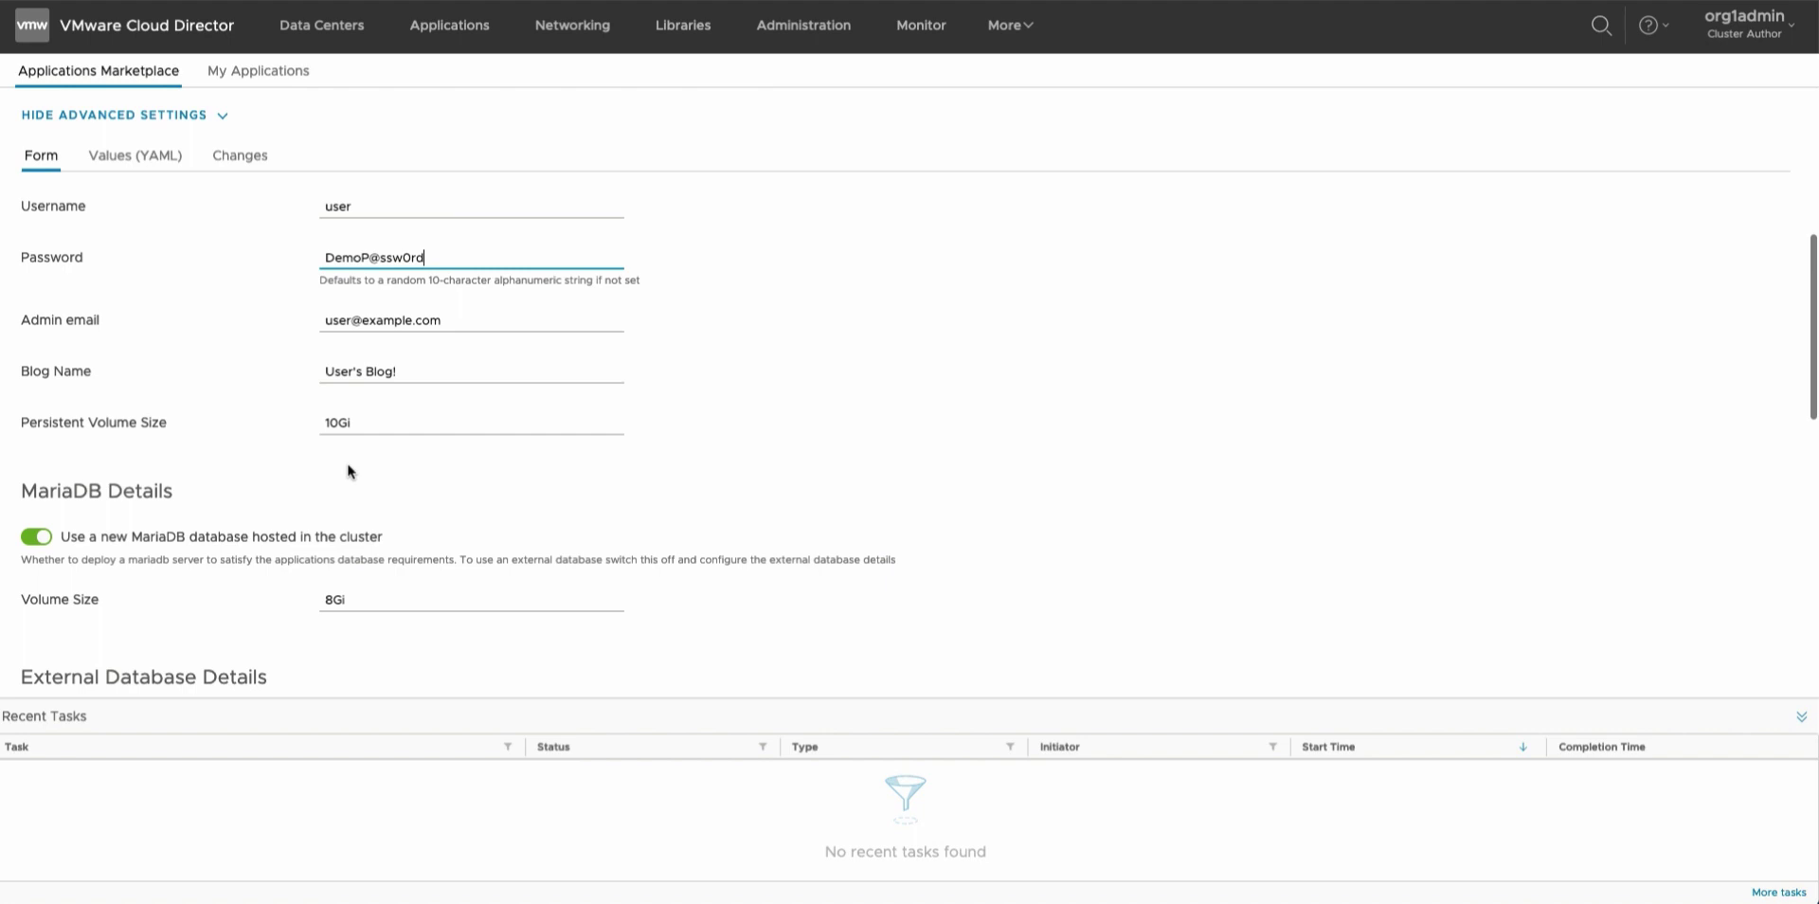
{"action": "scroll", "coordinate": [260, 478], "scroll_direction": "down", "scroll_amount": 2}
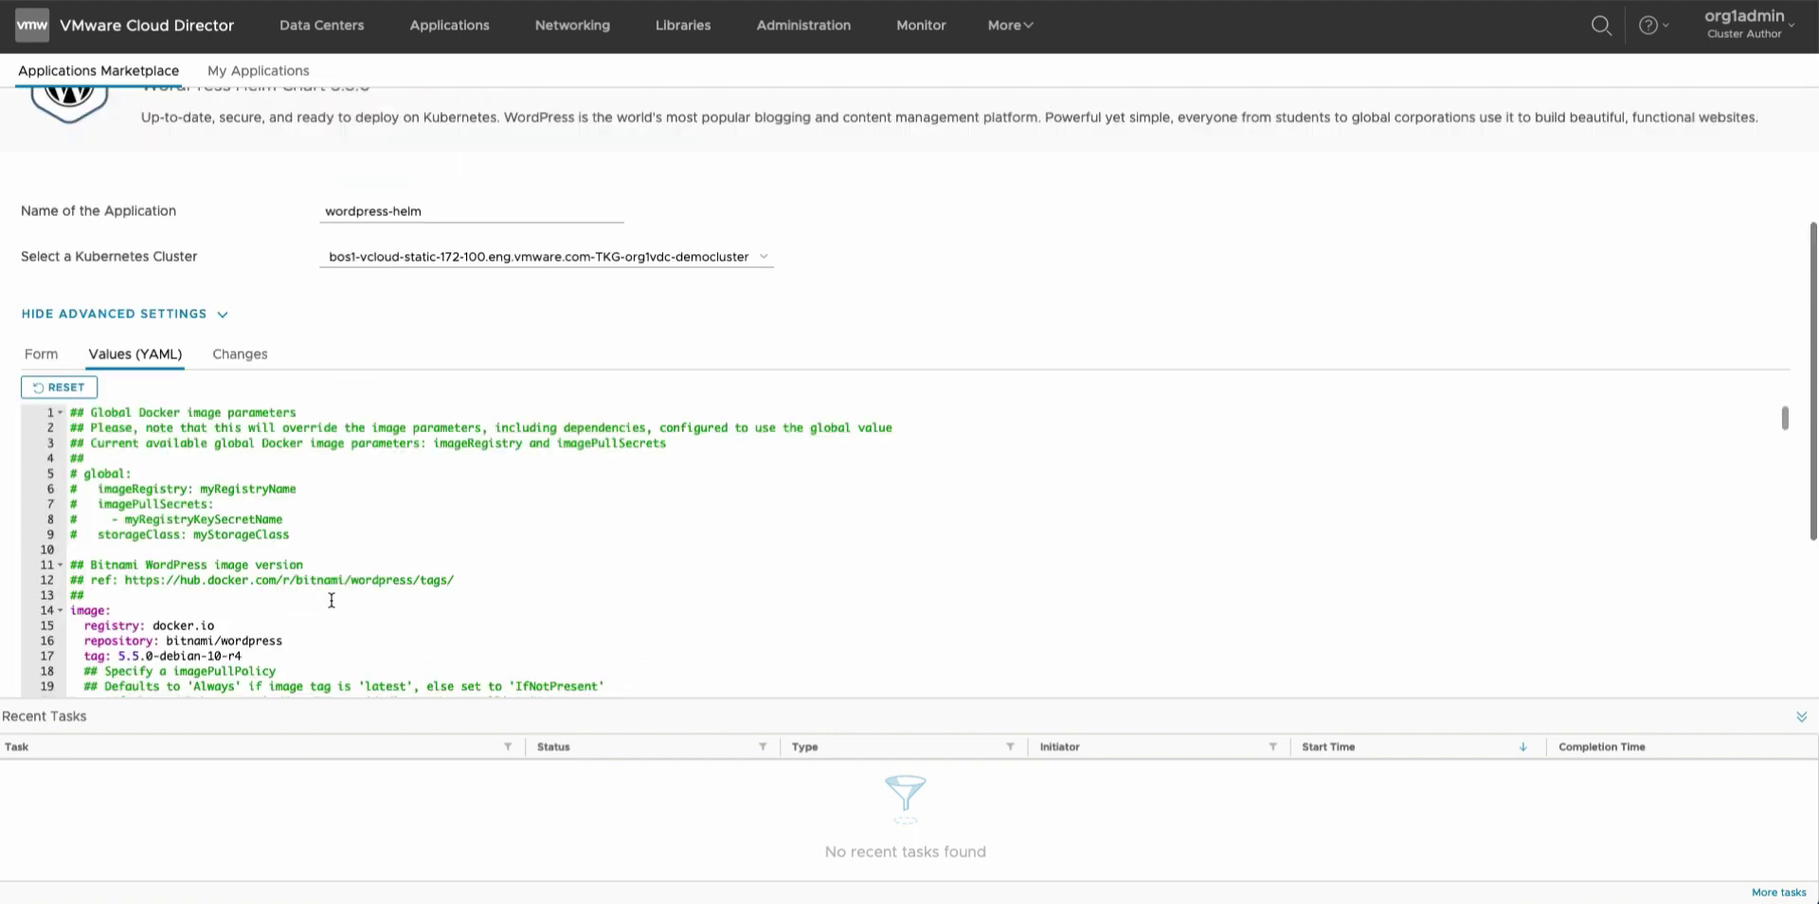
Review the chart values and the password change, then launch the wordpress-helm application.
{"action": "scroll", "coordinate": [331, 600], "scroll_direction": "down", "scroll_amount": 1}
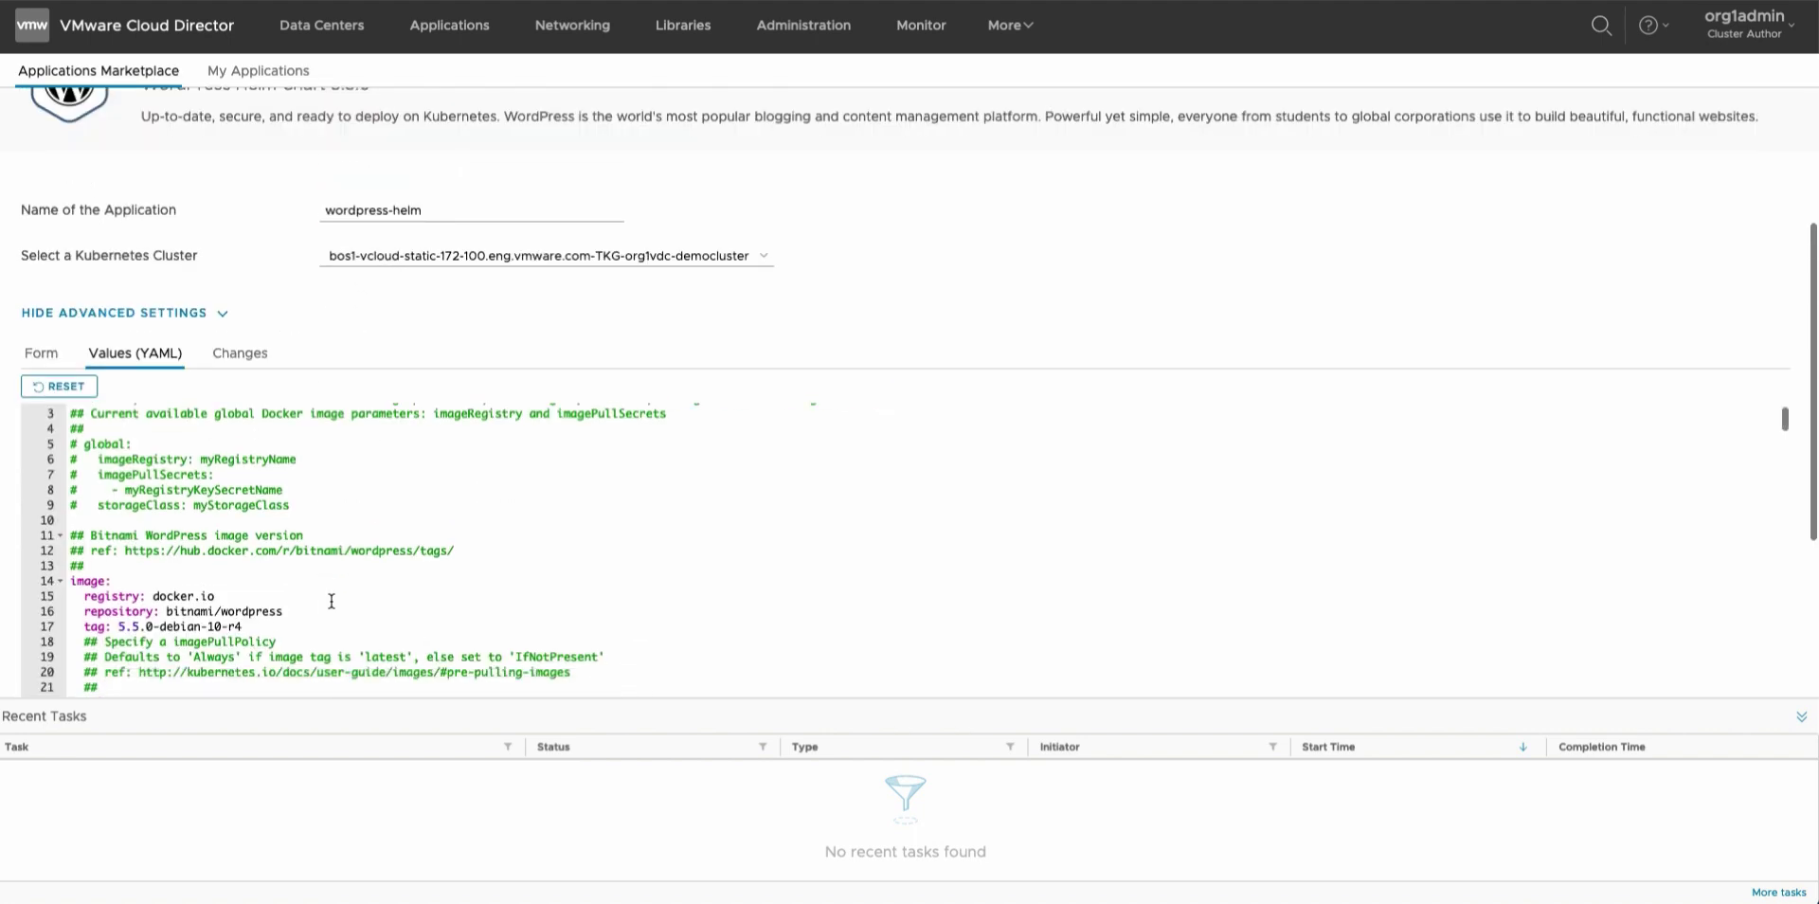
{"action": "scroll", "coordinate": [331, 600], "scroll_direction": "down", "scroll_amount": 3}
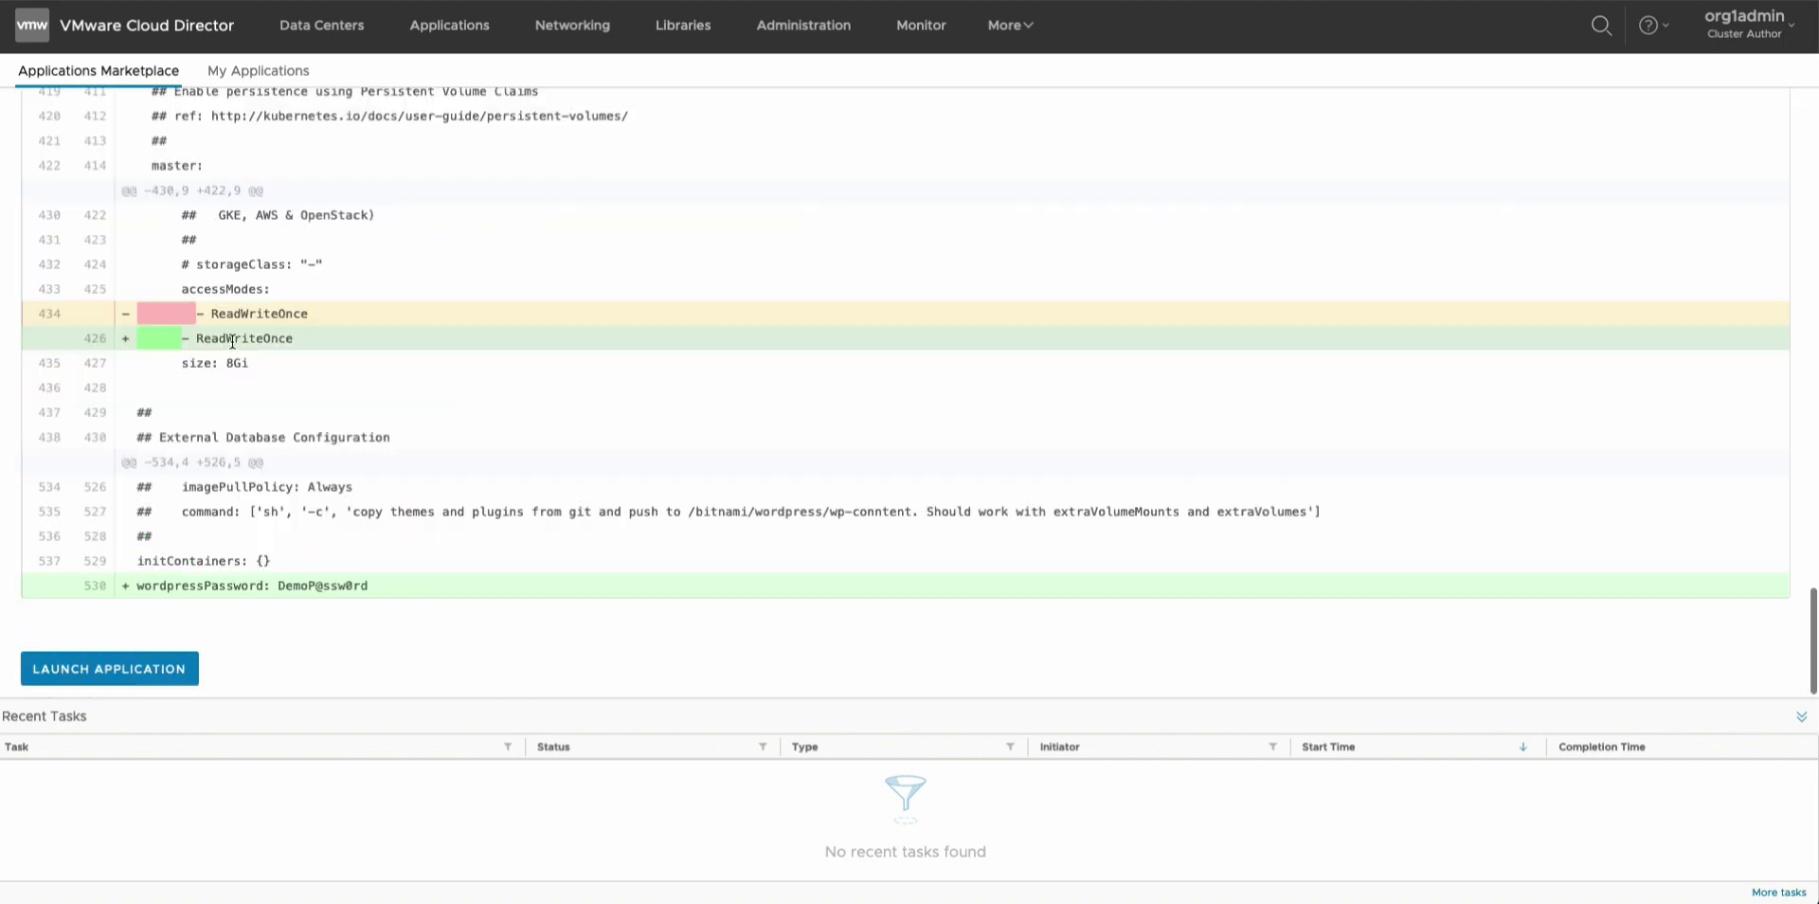
{"action": "scroll", "coordinate": [231, 339], "scroll_direction": "up", "scroll_amount": 10}
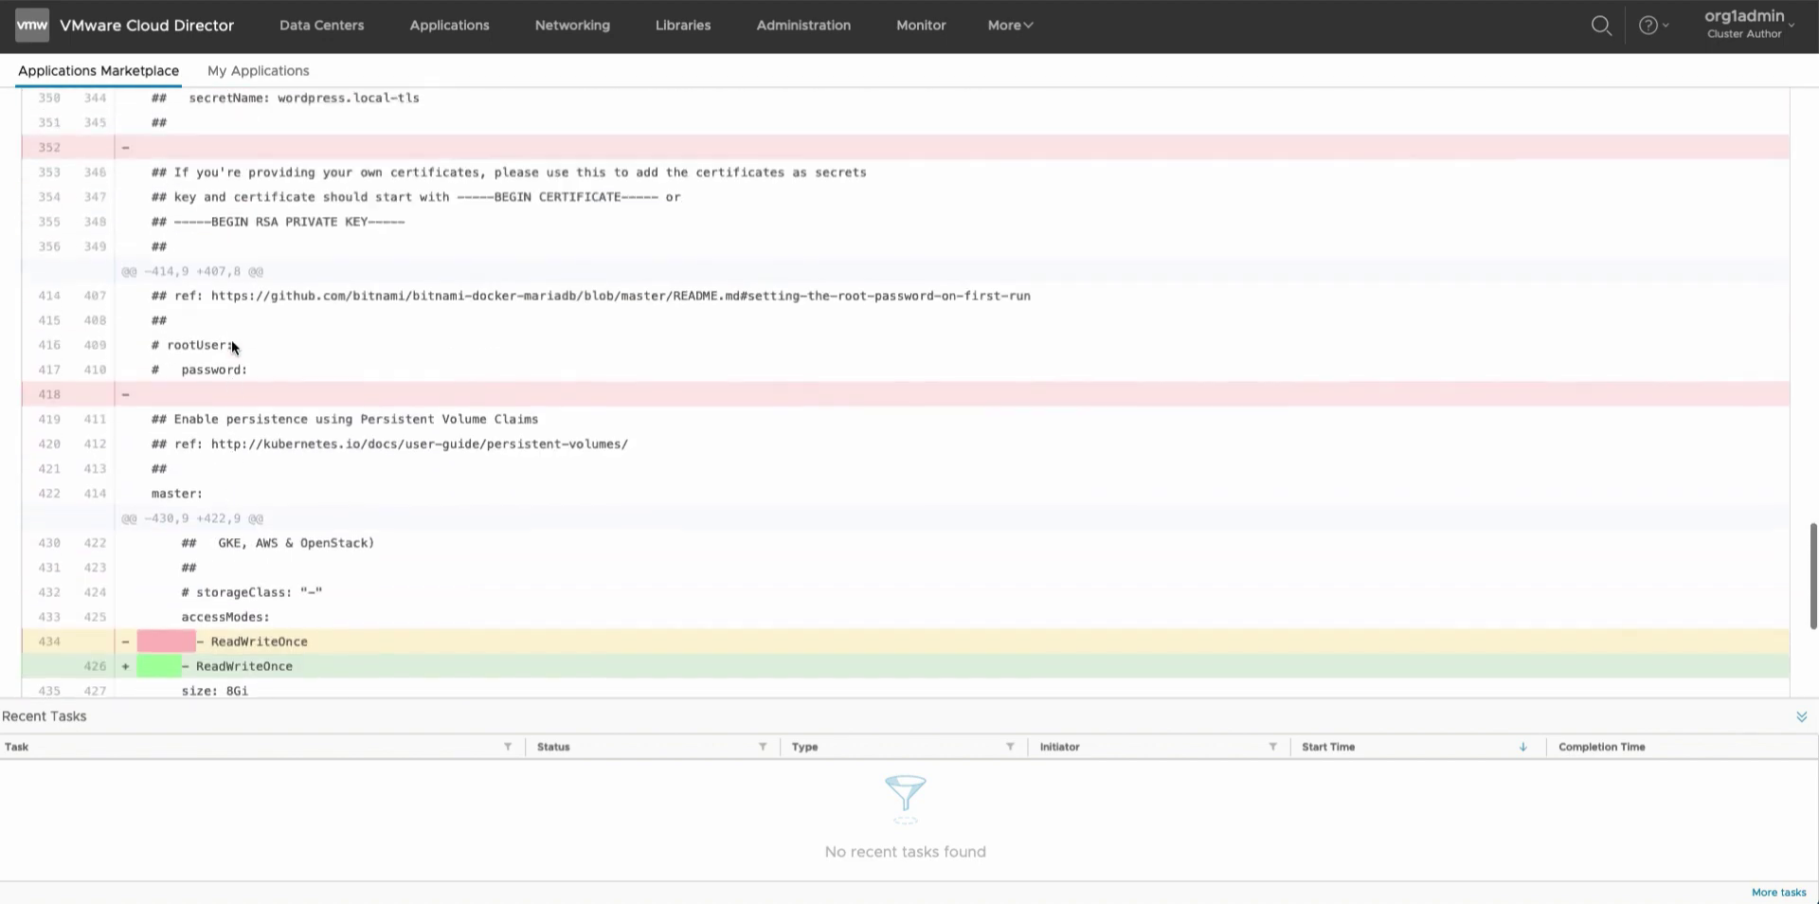
{"action": "scroll", "coordinate": [231, 347], "scroll_direction": "up", "scroll_amount": 3}
{"action": "scroll", "coordinate": [232, 339], "scroll_direction": "up", "scroll_amount": 5}
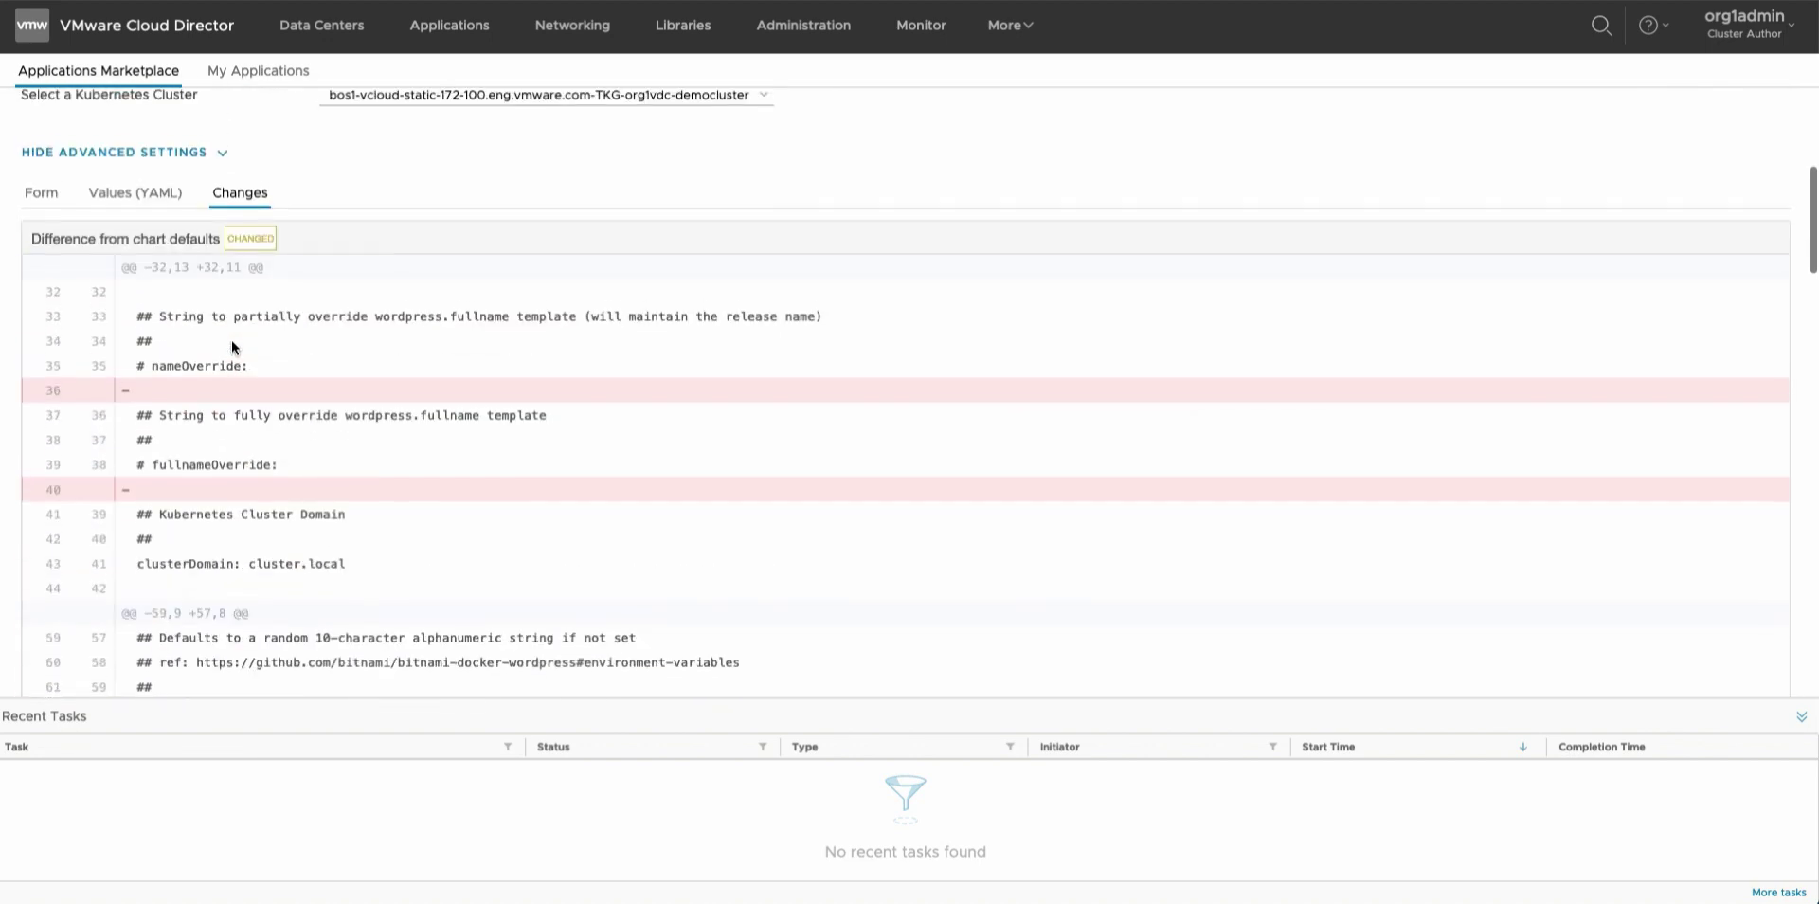
{"action": "scroll", "coordinate": [232, 340], "scroll_direction": "down", "scroll_amount": 3}
{"action": "scroll", "coordinate": [232, 341], "scroll_direction": "down", "scroll_amount": 20}
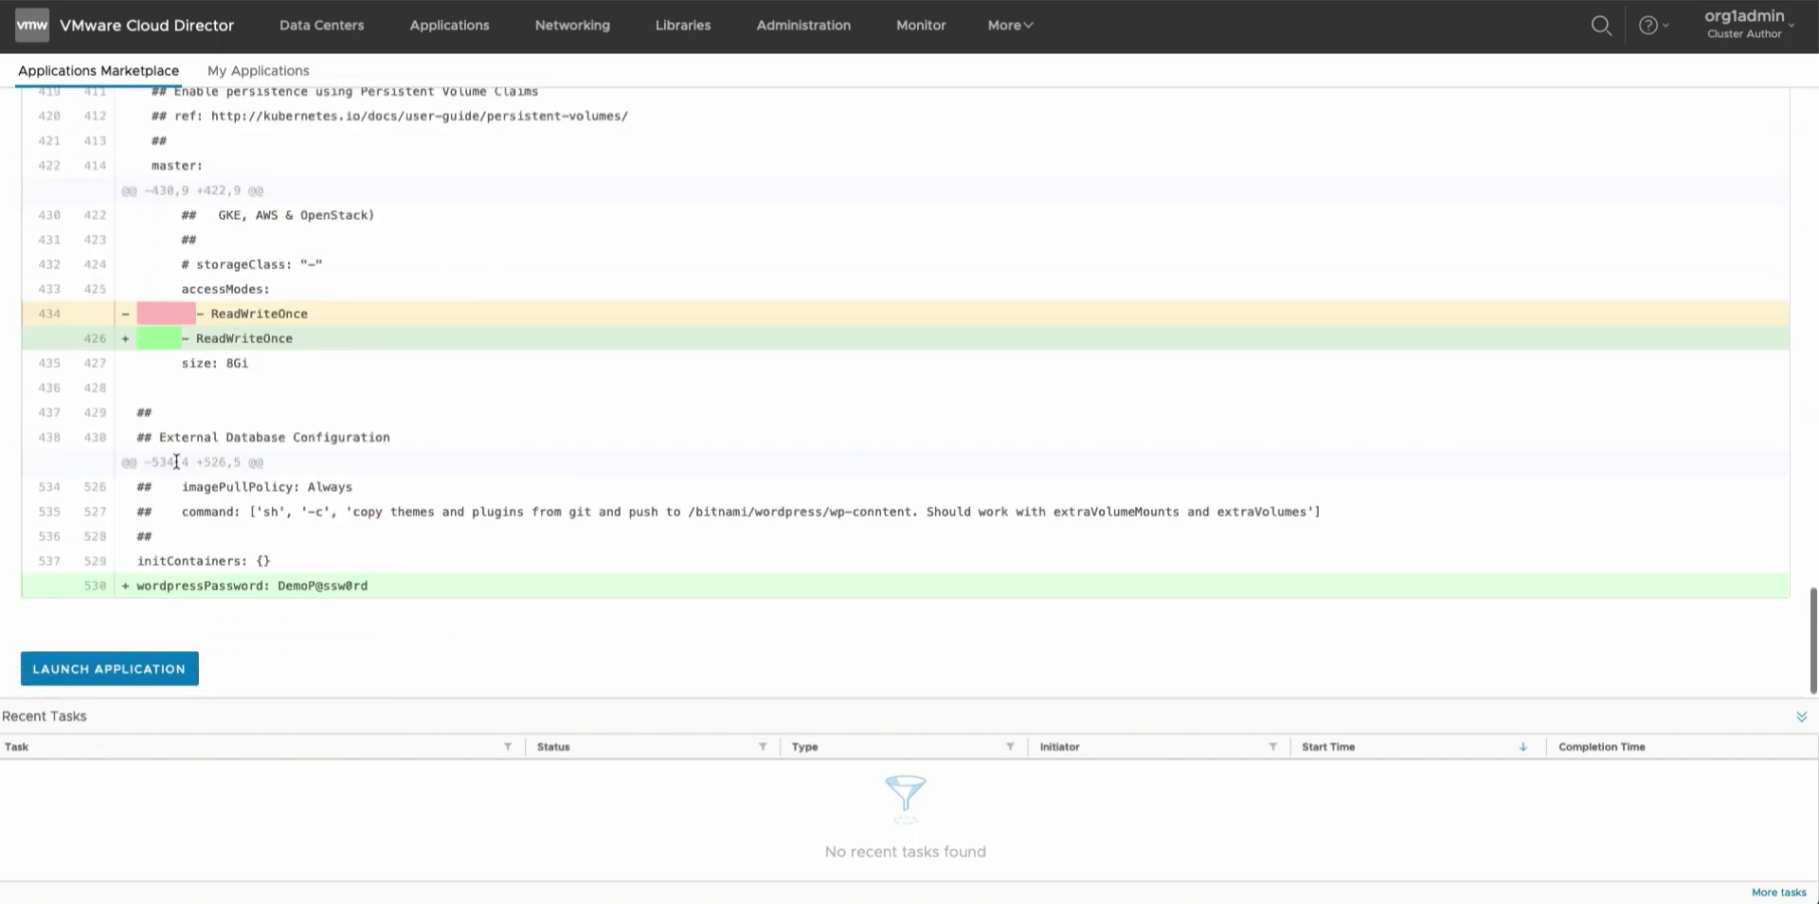
{"action": "left_click", "coordinate": [161, 672]}
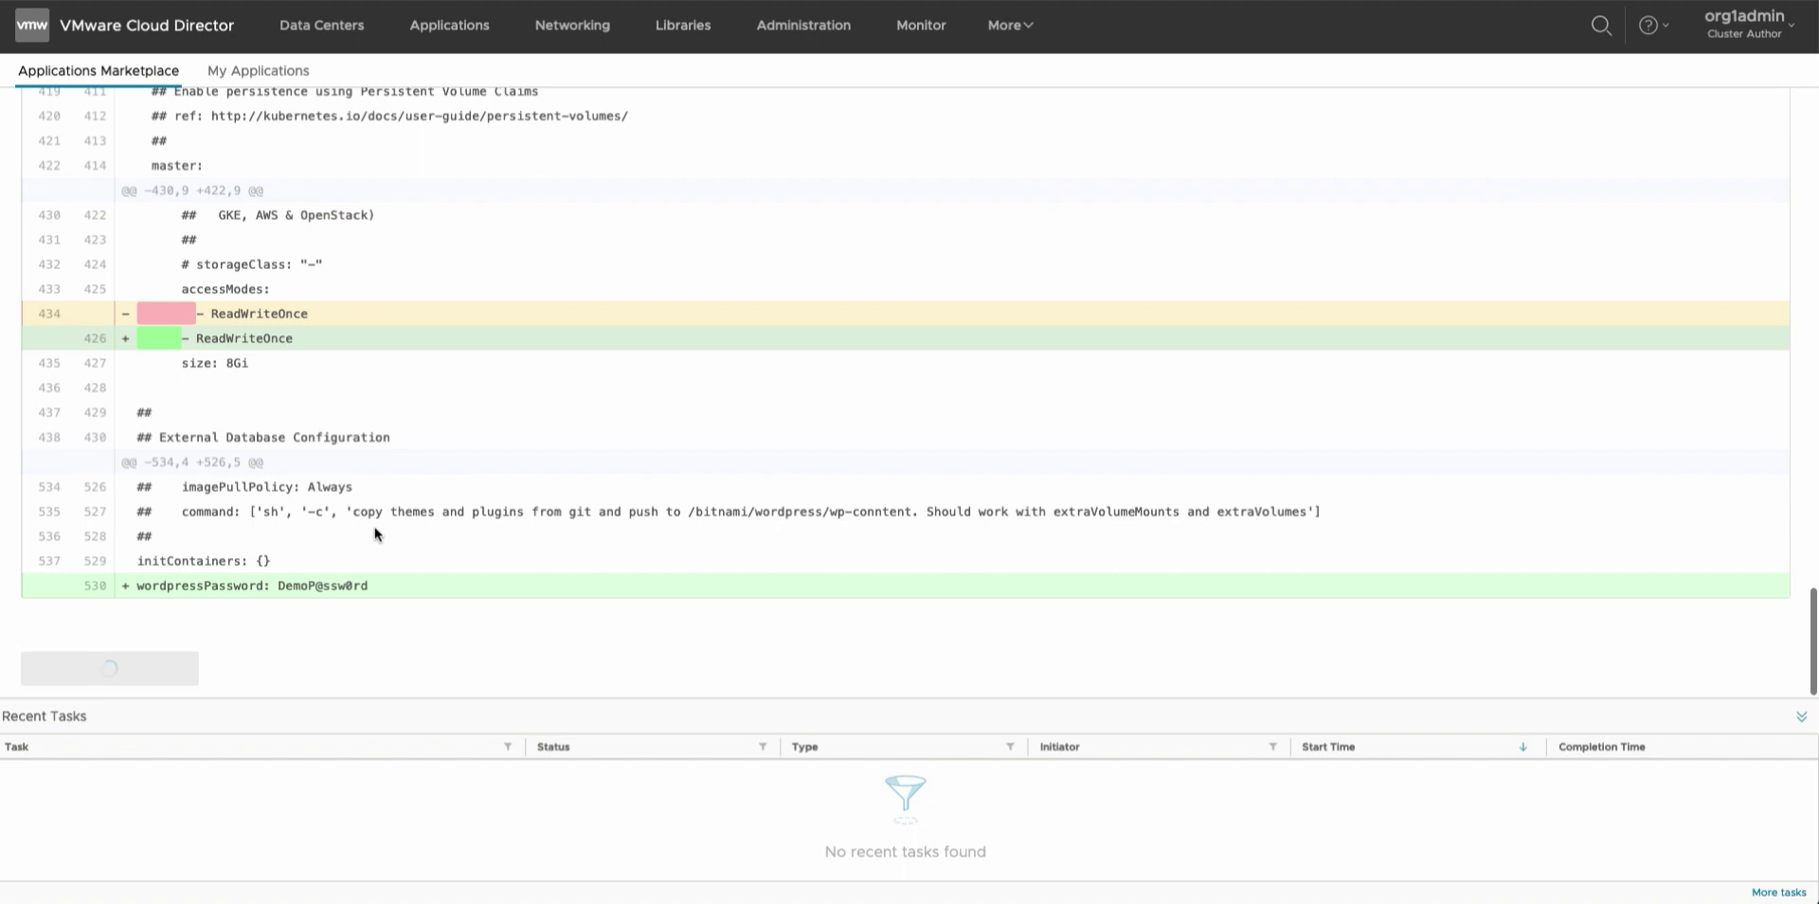